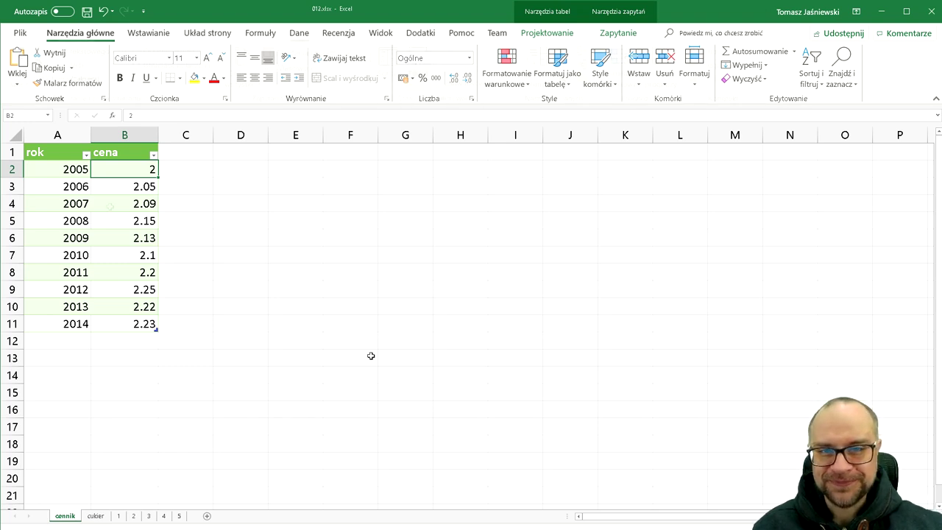
Switch the ribbon from Narzędzia główne to the Dane tab
key("alt+a")
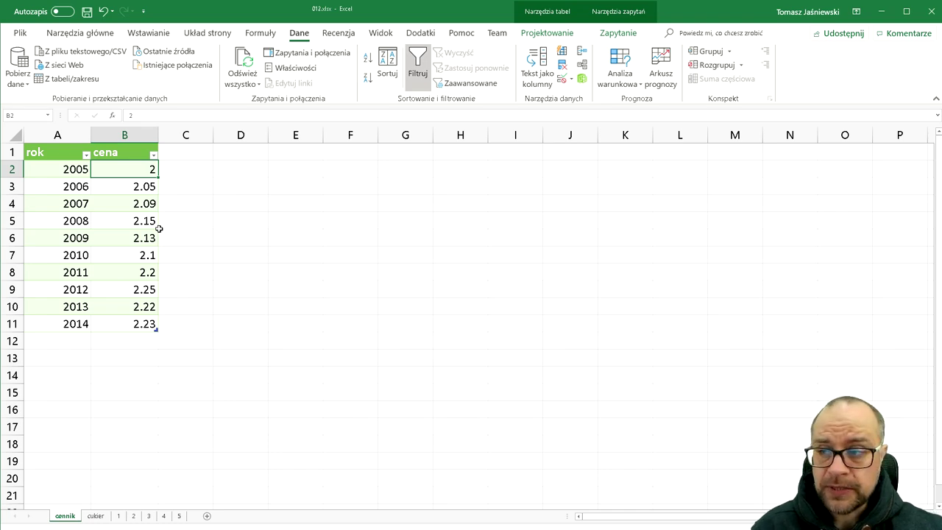
key("Right")
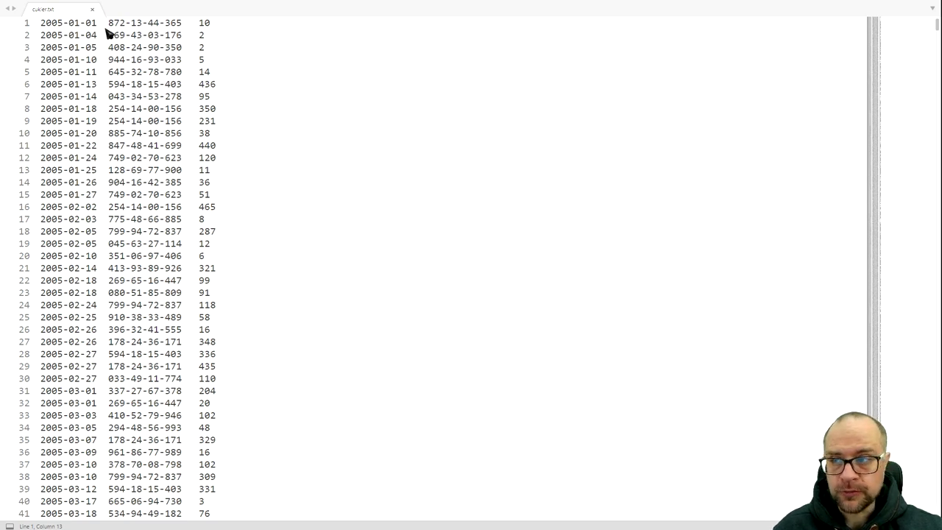
Mark the end of the first date in cukier.txt in Sublime Text
left_click(98, 22)
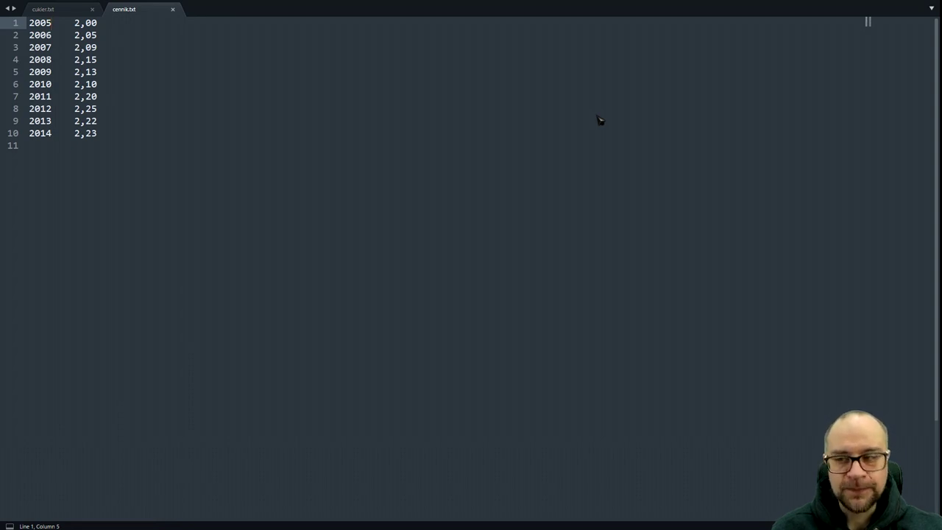
key("Down")
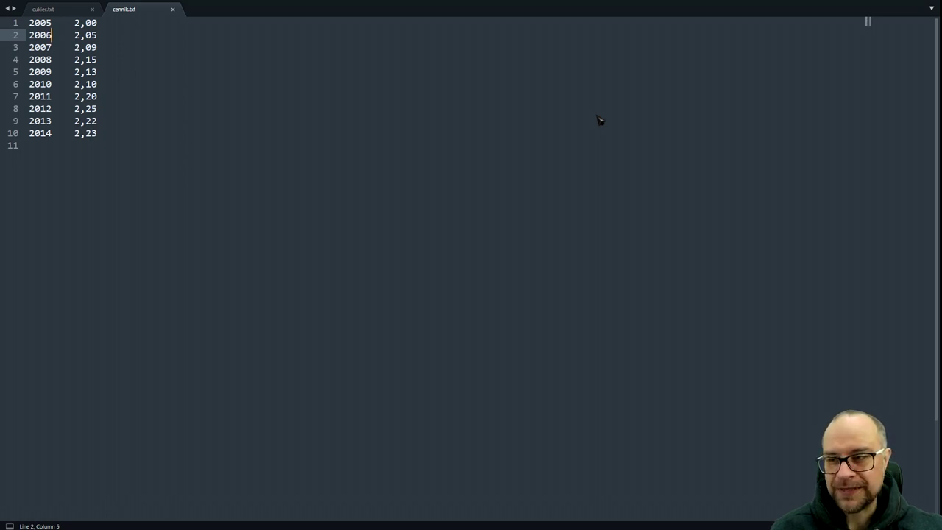
key("Down")
key("Up")
key("Up")
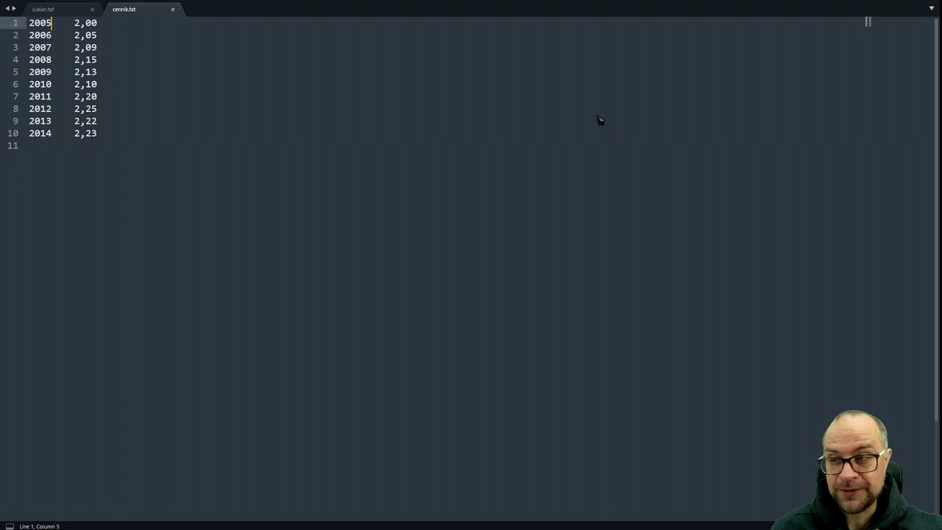
key("Right")
key("Right")
key("Right")
key("Right")
key("Left")
key("Left")
key("Left")
key("Left")
key("Right")
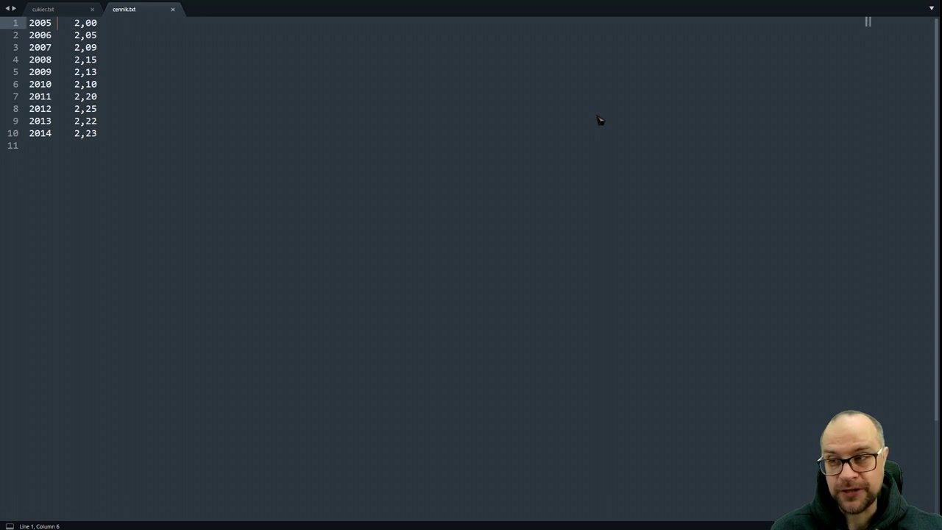
key("Left")
key("Down")
key("Down")
key("Down")
key("Down")
key("Right")
key("Left")
key("Down")
key("ctrl+alt+Down")
key("Escape")
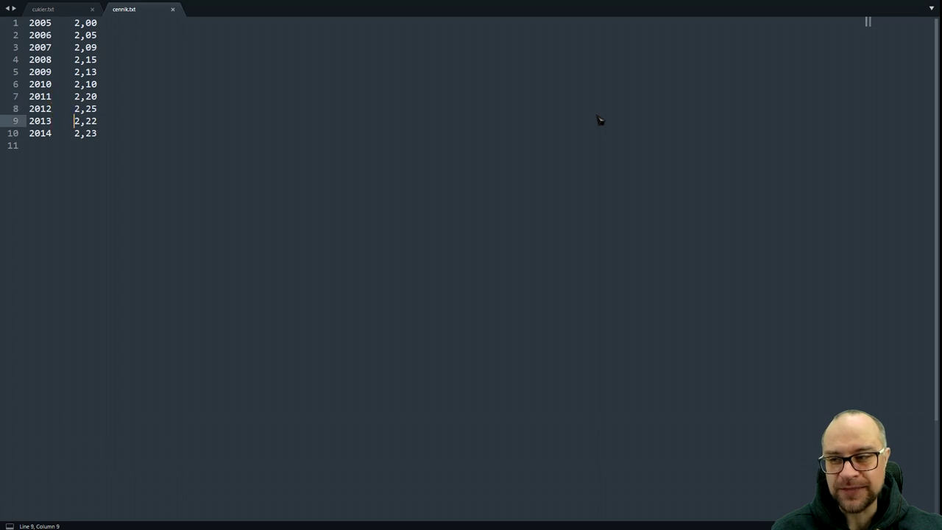
key("Down")
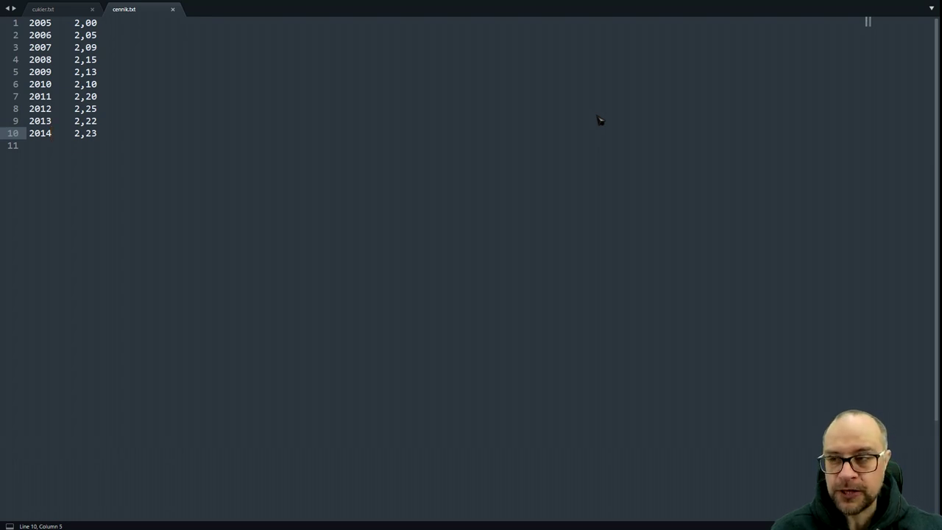
key("Up")
key("Up")
key("Up")
key("Up")
key("Up")
key("Up")
key("Up")
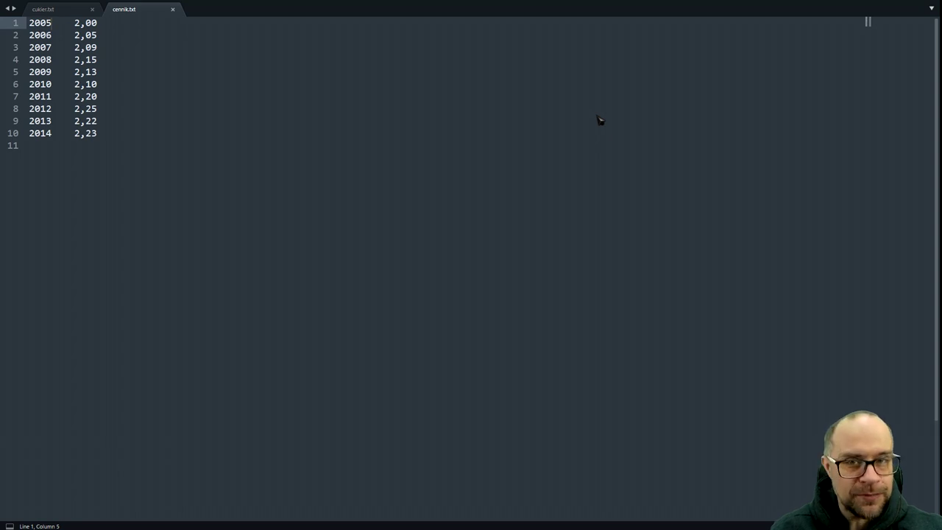
key("Left")
key("Left")
key("Right")
key("Right")
key("Right")
key("Left")
key("Right")
key("Left")
key("Right")
key("Left")
key("Right")
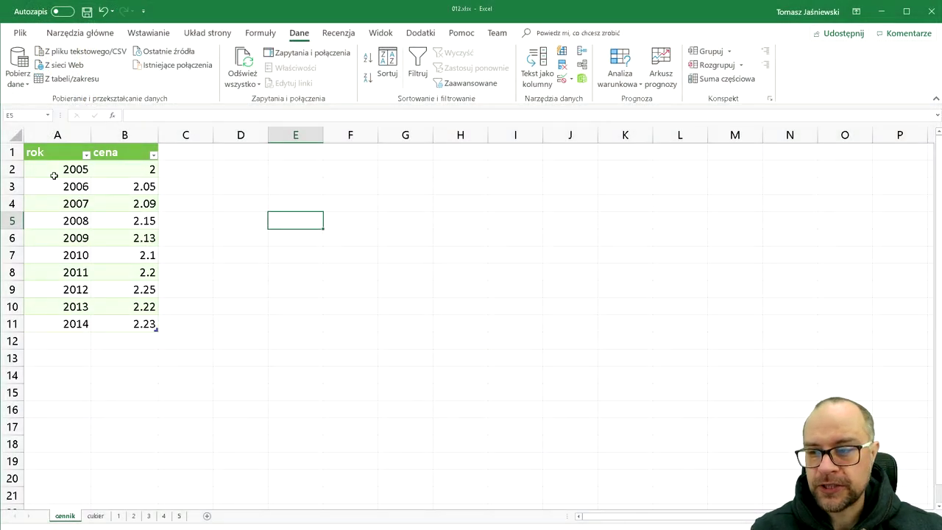
Switch to the cukier sales sheet, then back to the cennik price sheet
left_click(96, 516)
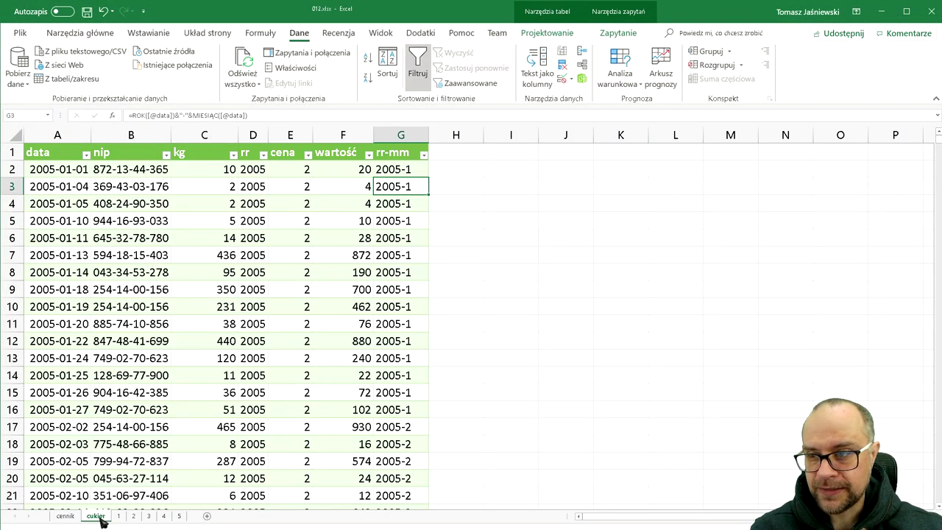
left_click(65, 516)
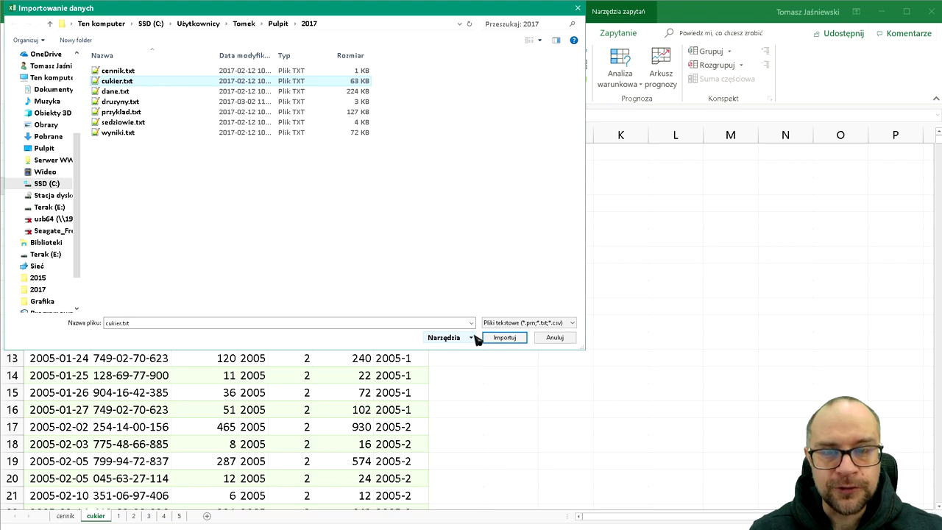
Import cukier.txt, centre its preview, keep type detection on the first 200 rows, then dismiss it
left_click(504, 338)
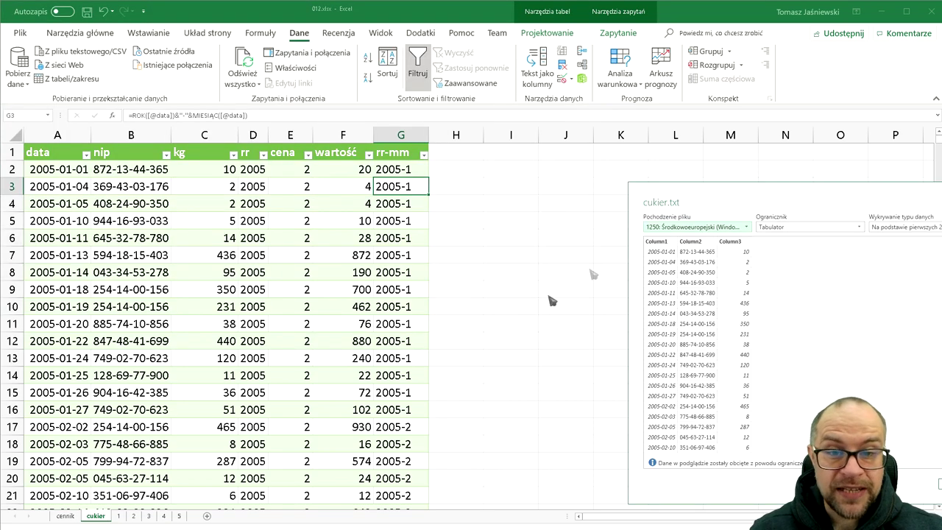
left_click_drag(800, 188, 446, 122)
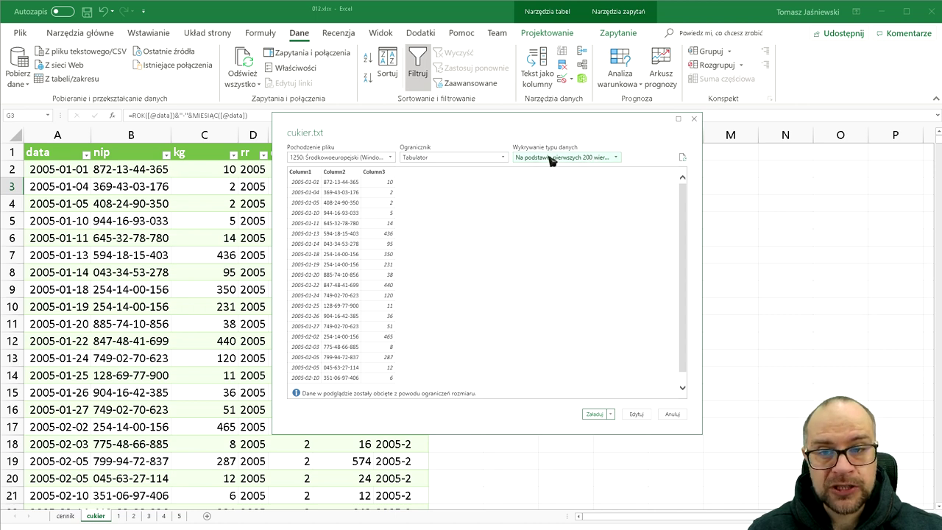
left_click(583, 158)
left_click(602, 140)
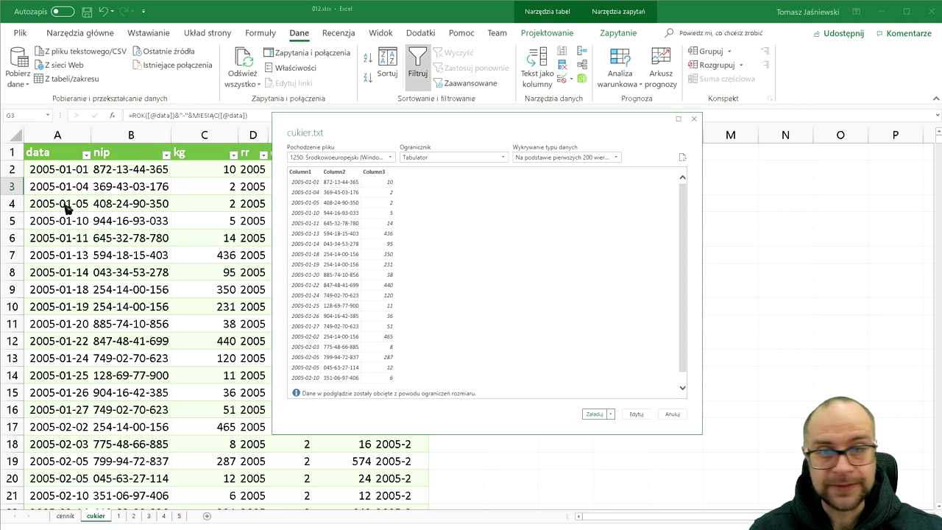
left_click_drag(471, 118, 680, 135)
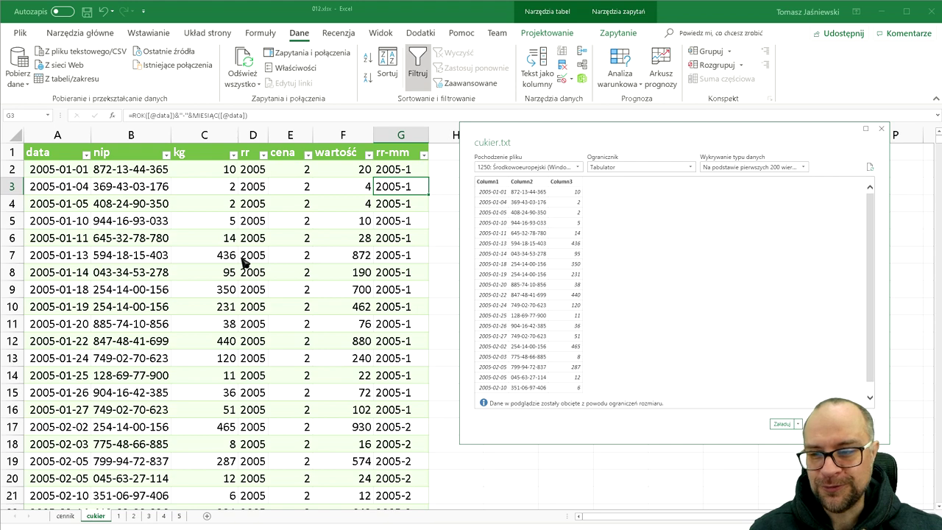
key("ctrl+Page_Down")
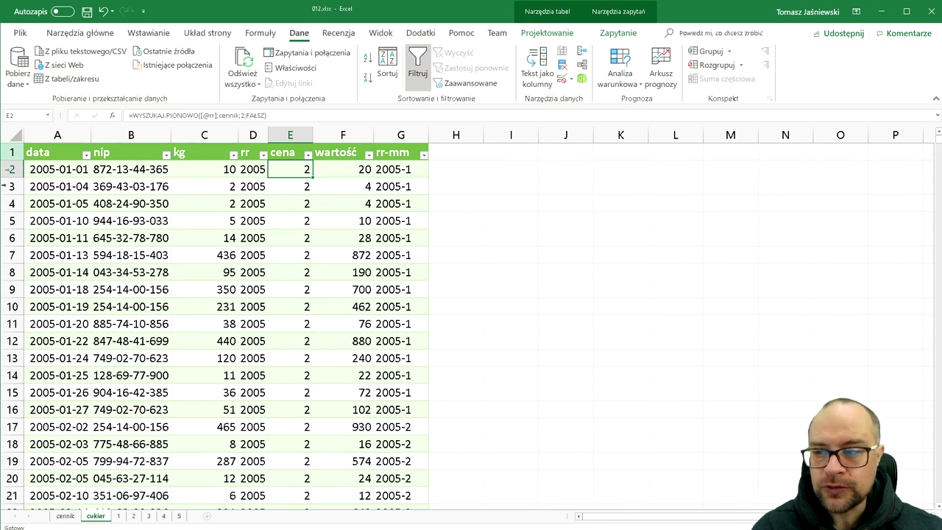
Inspect the year formula in D2 and the price lookup formula in E2 without changing them
left_click(246, 174)
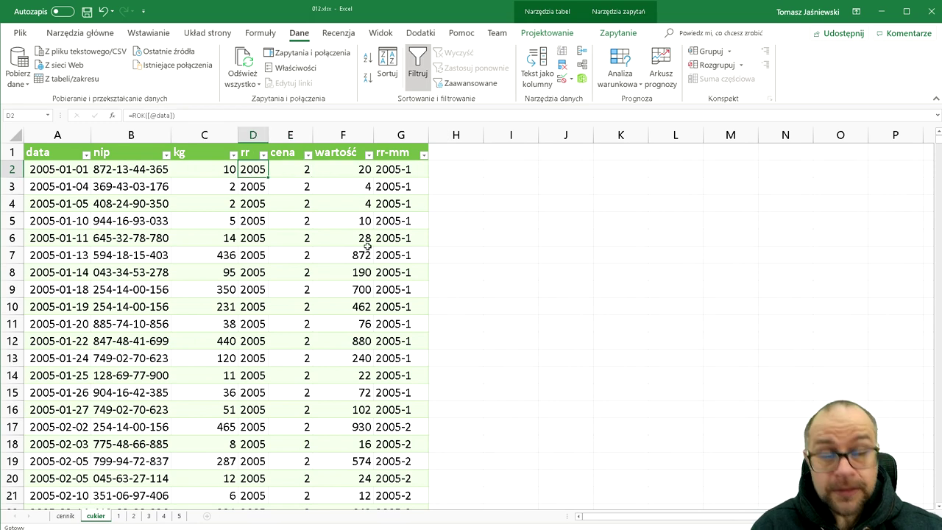
key("F2")
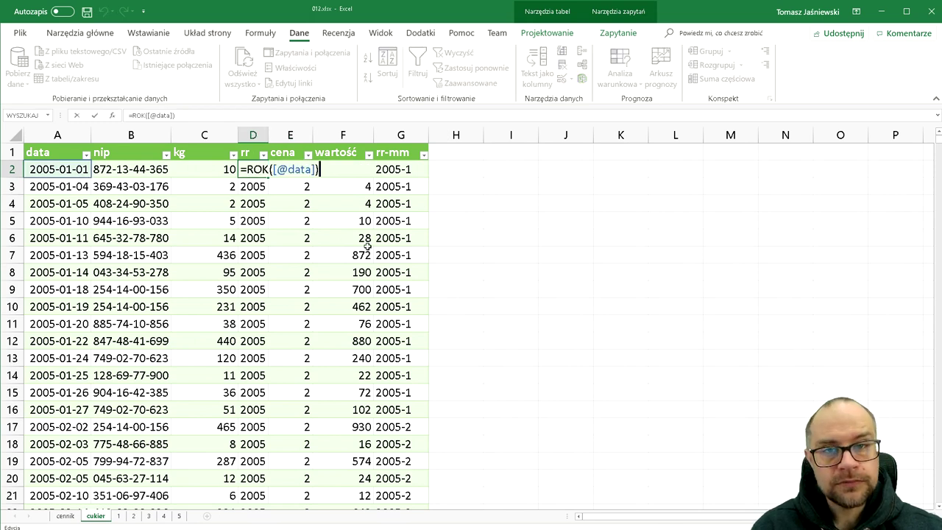
key("Escape")
left_click(281, 168)
key("F2")
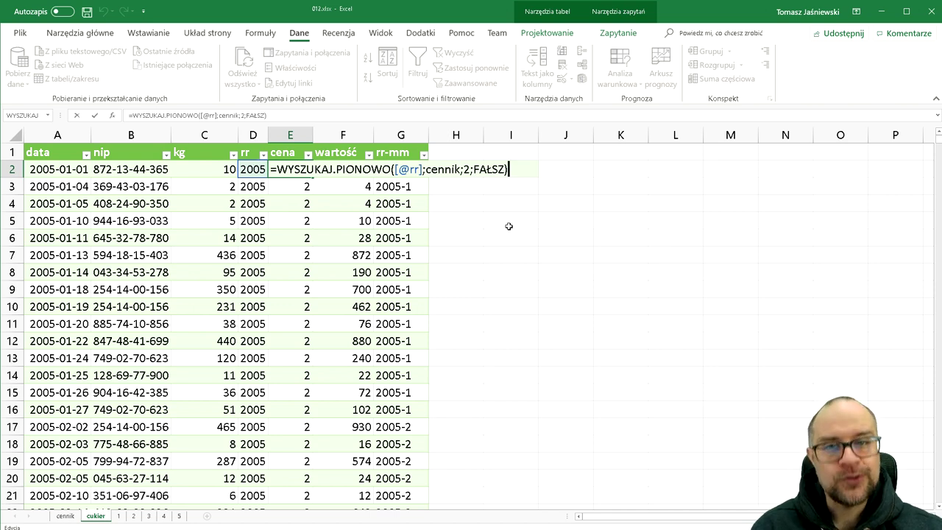
key("ctrl+Return")
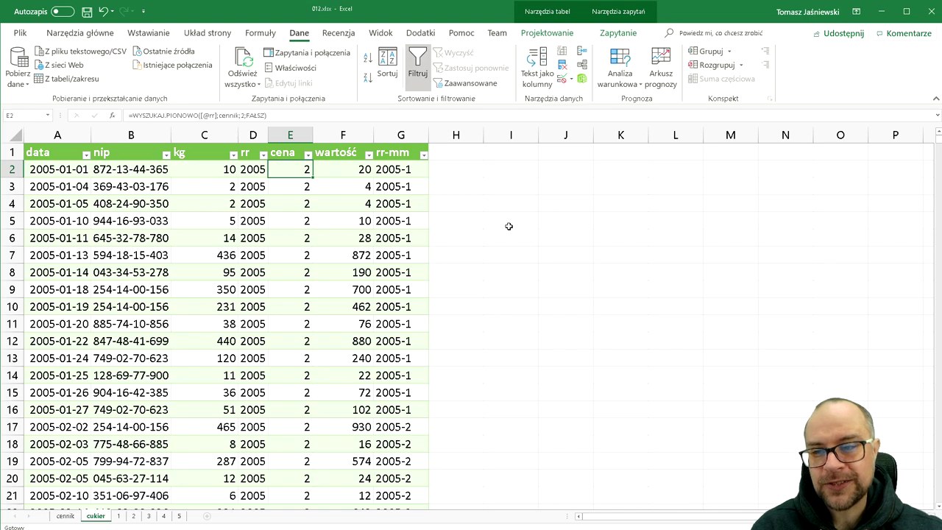
Check the wartość and rr-mm (G2) formulas, then move to sheet 1's pivot table
scroll(325, 342, "down", 20)
scroll(325, 344, "down", 8)
scroll(326, 344, "down", 20)
scroll(326, 343, "down", 10)
scroll(325, 344, "down", 12)
scroll(325, 344, "down", 7)
scroll(325, 344, "up", 13)
scroll(325, 343, "up", 20)
scroll(325, 344, "up", 15)
scroll(326, 343, "up", 12)
scroll(325, 344, "up", 15)
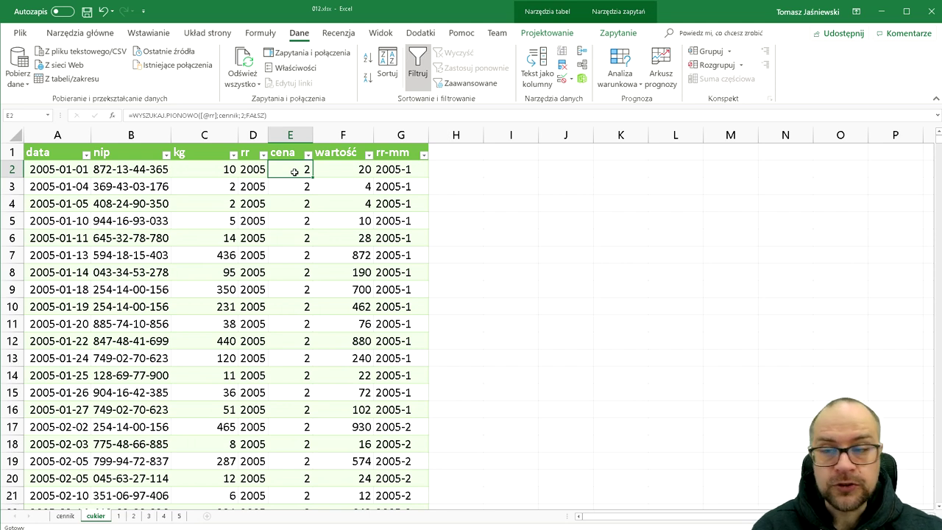
left_click(351, 166)
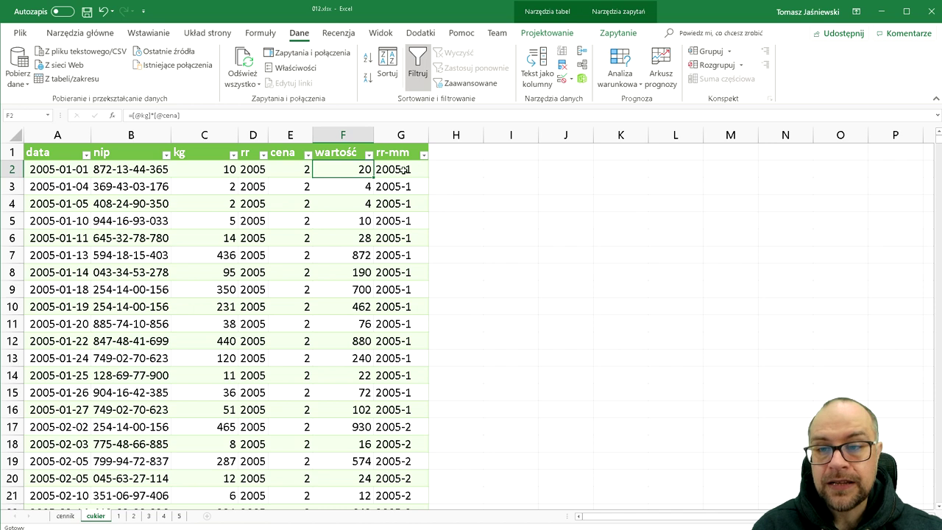
left_click(402, 170)
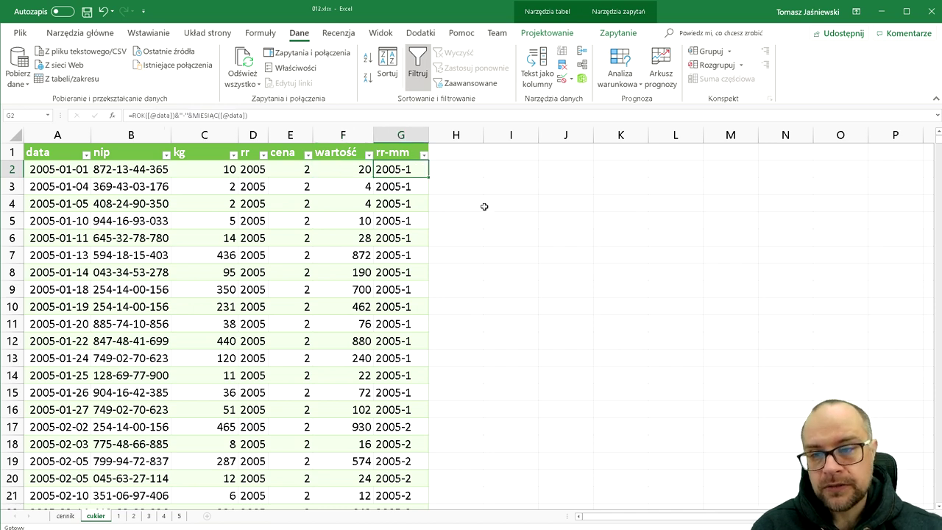
key("F2")
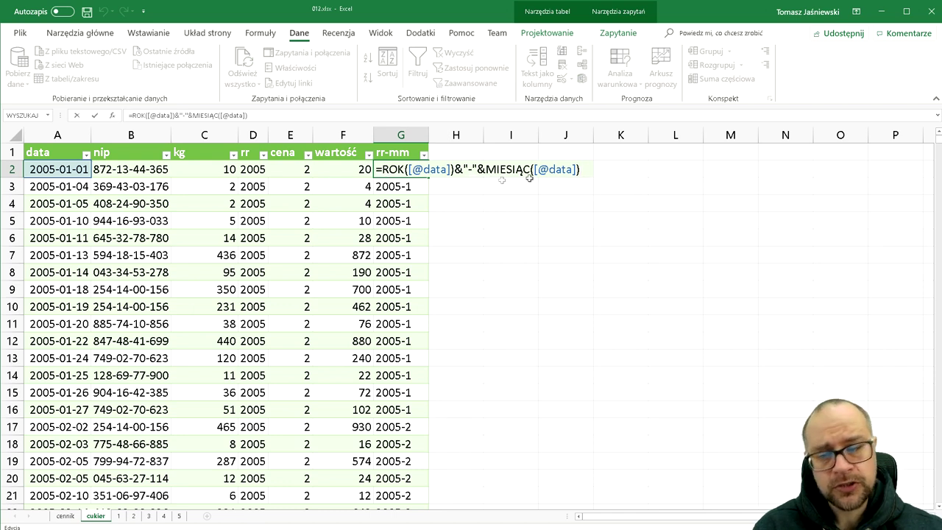
key("Escape")
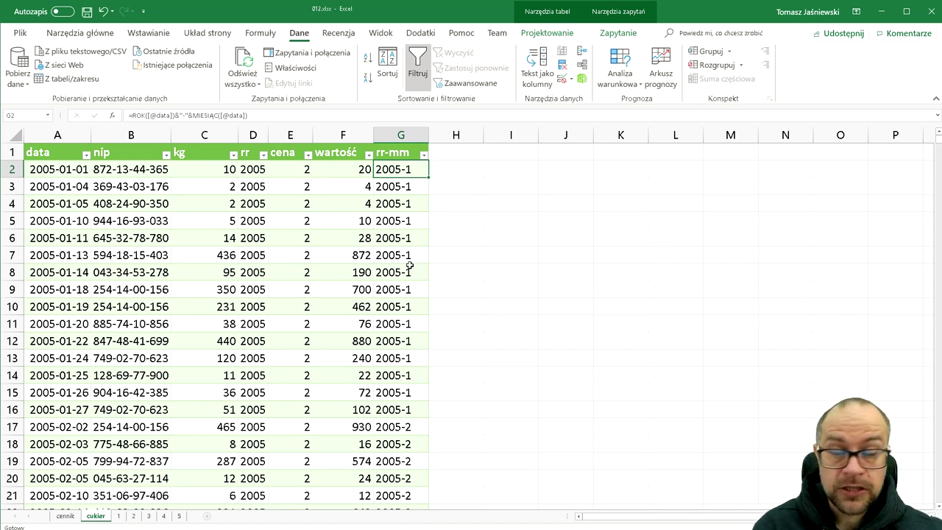
left_click(119, 516)
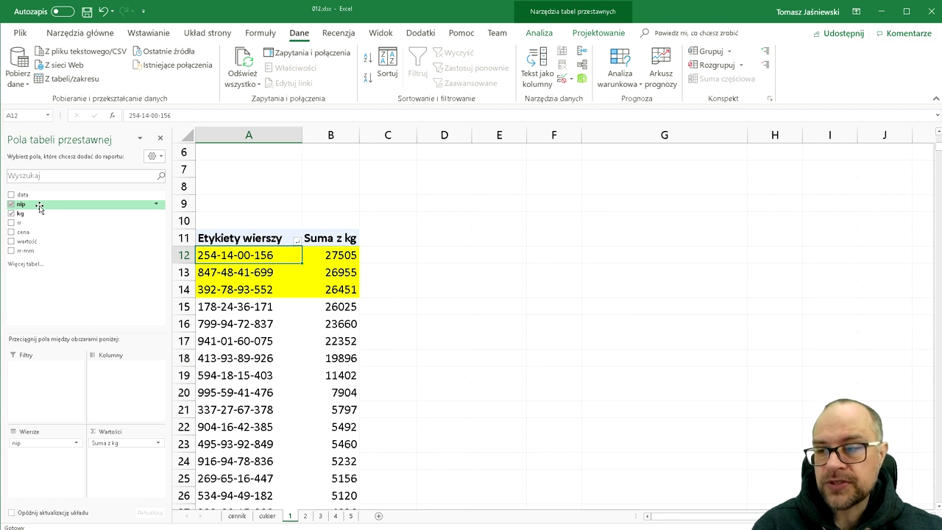
Scroll to the top of sheet 1's pivot and open the Suma z kg field options
left_click_drag(40, 208, 53, 437)
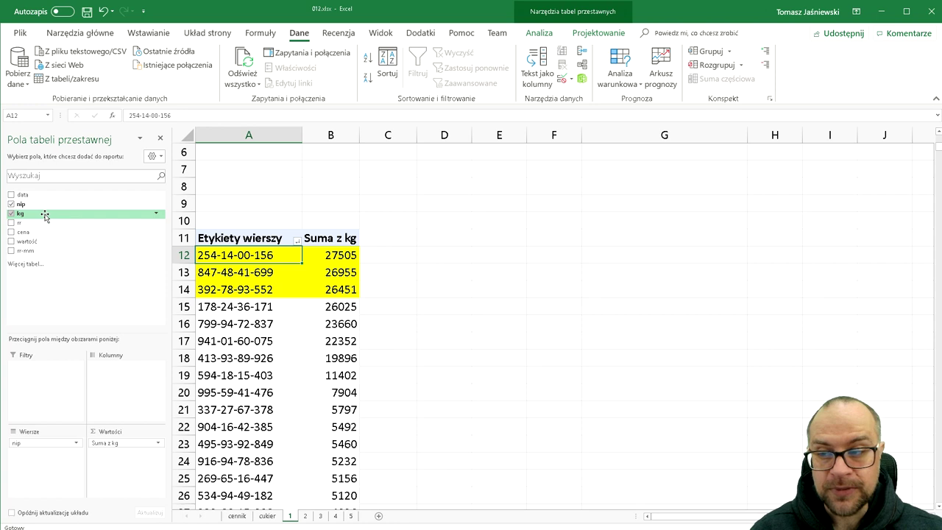
scroll(215, 256, "up", 2)
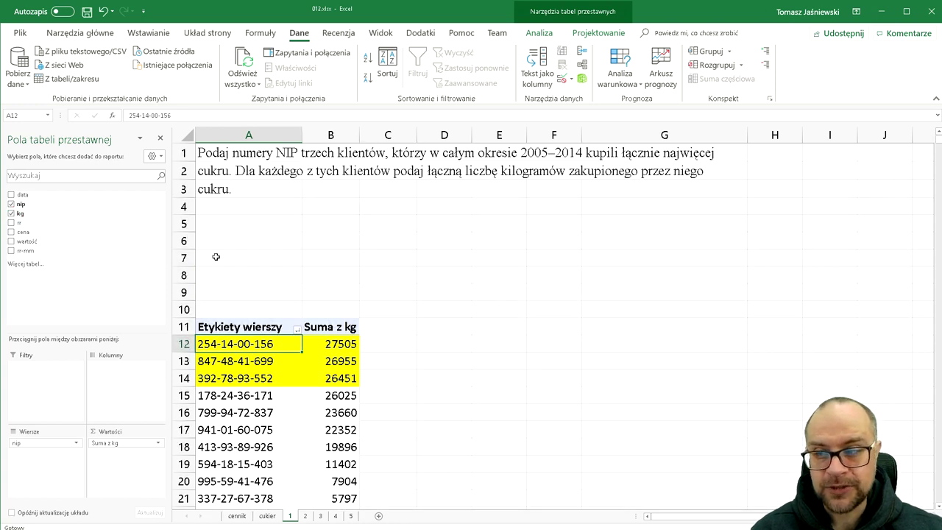
left_click(141, 444)
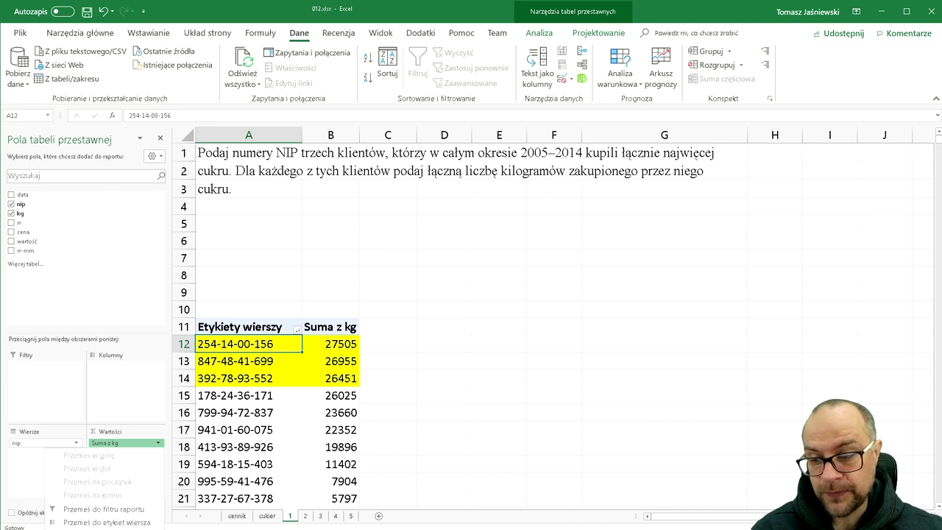
left_click(103, 527)
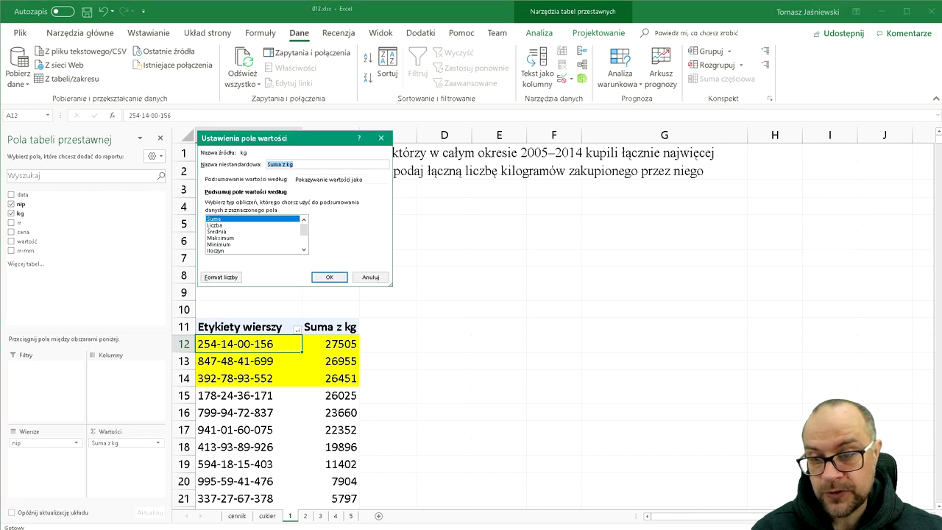
left_click(383, 277)
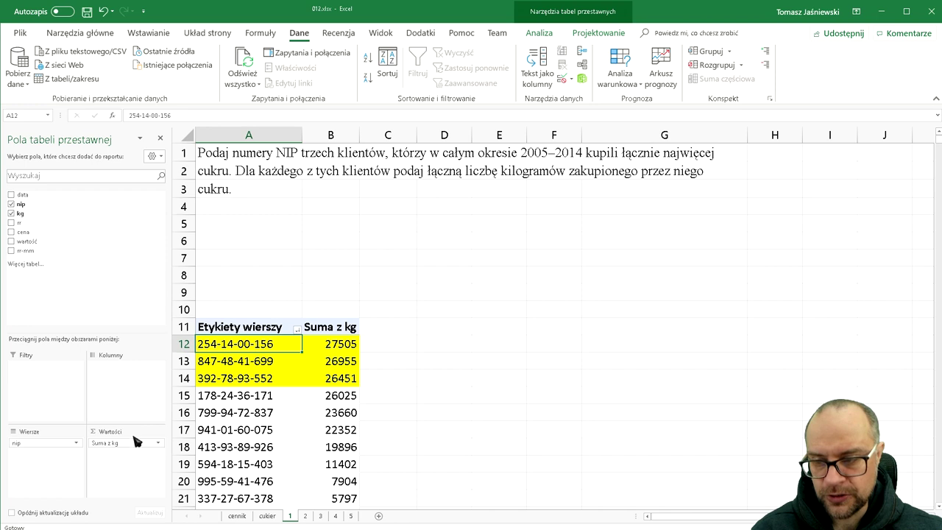
mouse_move(106, 442)
left_mouse_down()
mouse_move(63, 273)
mouse_move(105, 435)
left_mouse_up()
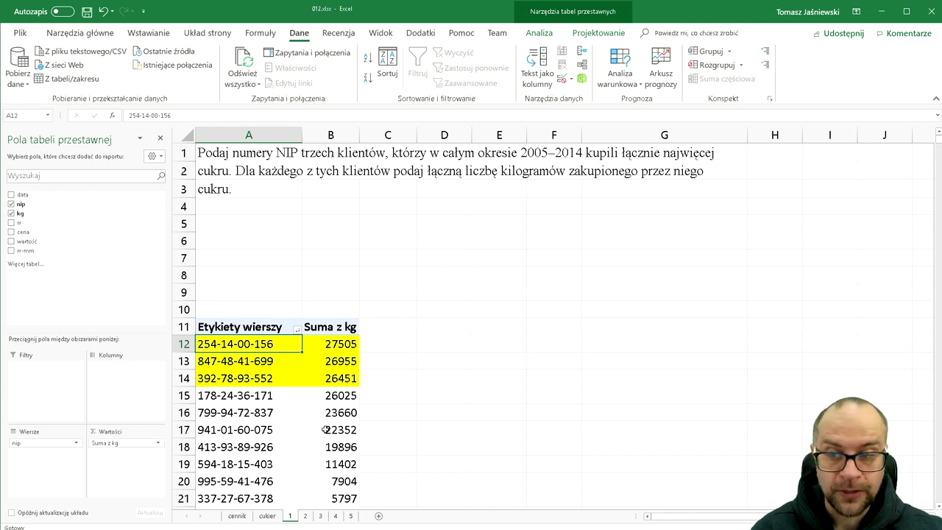
left_click(296, 330)
left_click(259, 365)
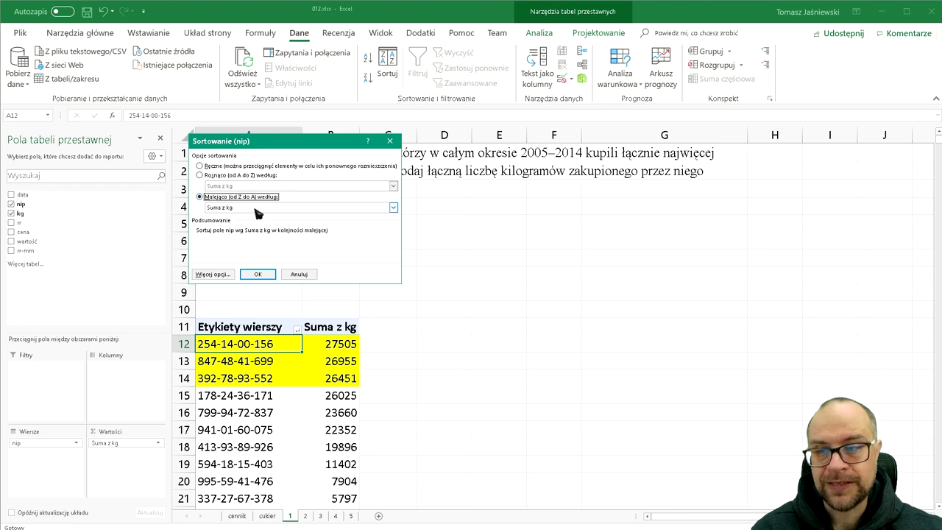
left_click(292, 277)
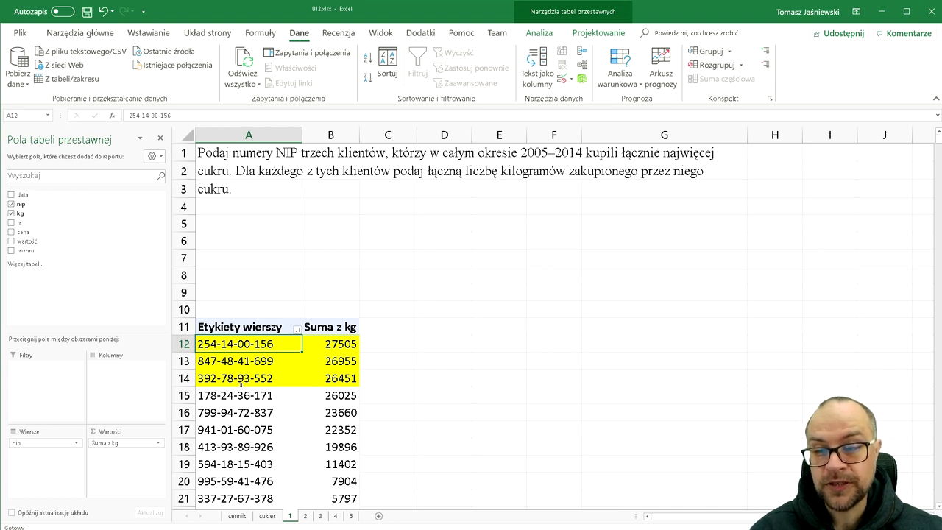
scroll(372, 217, "down", 3)
scroll(360, 244, "up", 2)
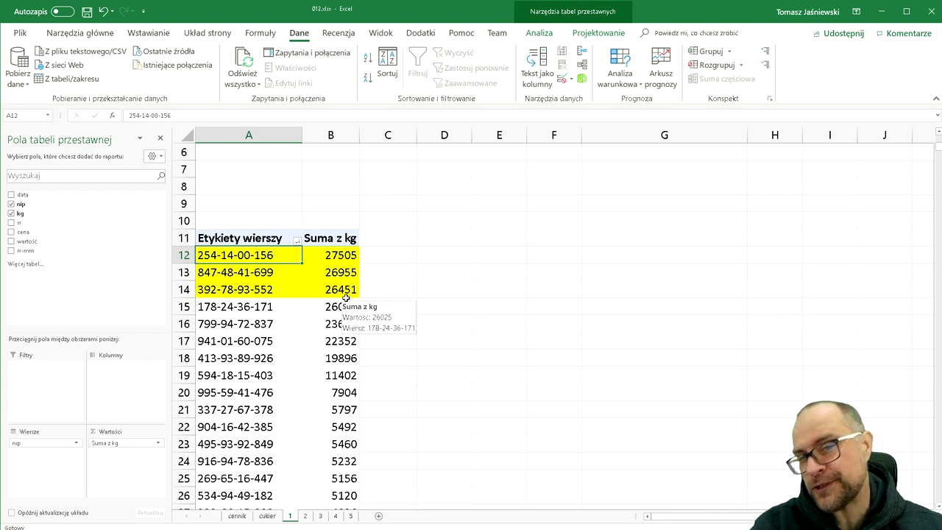
mouse_move(341, 306)
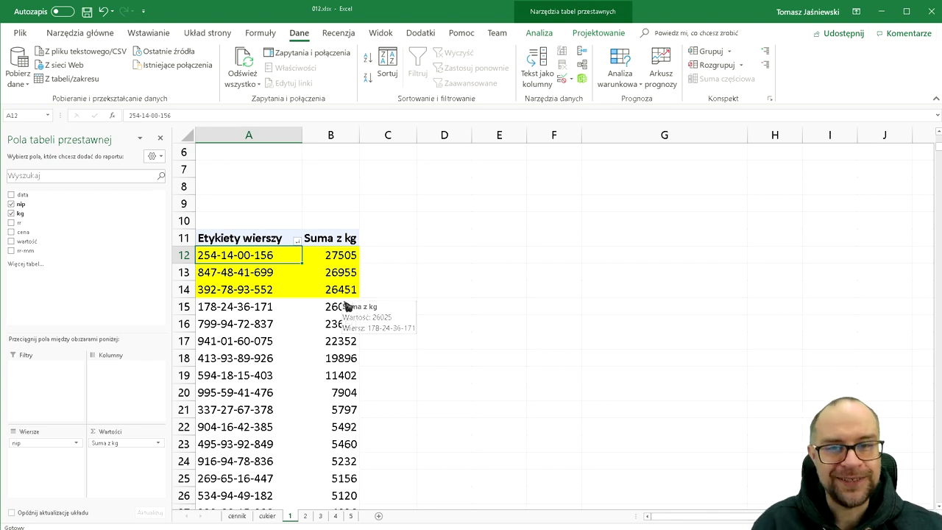
scroll(364, 316, "up", 2)
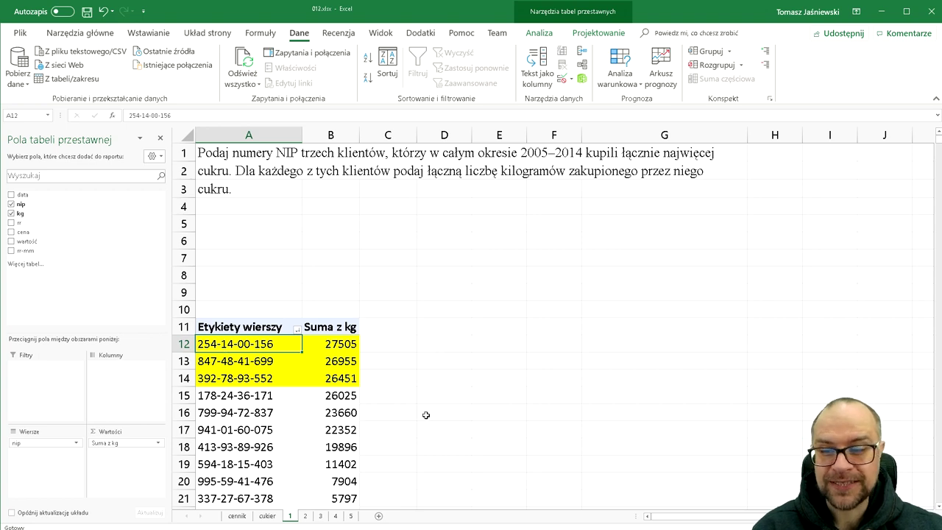
Glance at sheet 2, then return to the cukier sales sheet
key("ctrl+Page_Down")
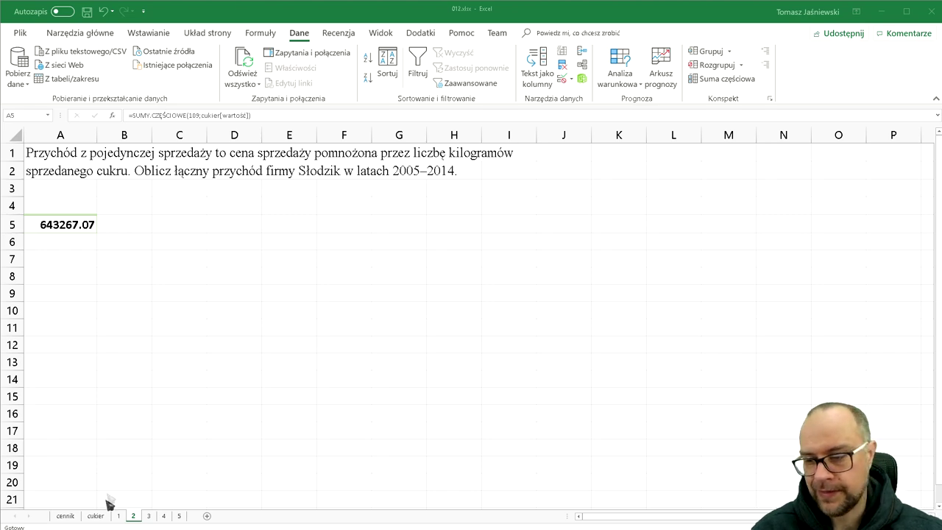
left_click(102, 518)
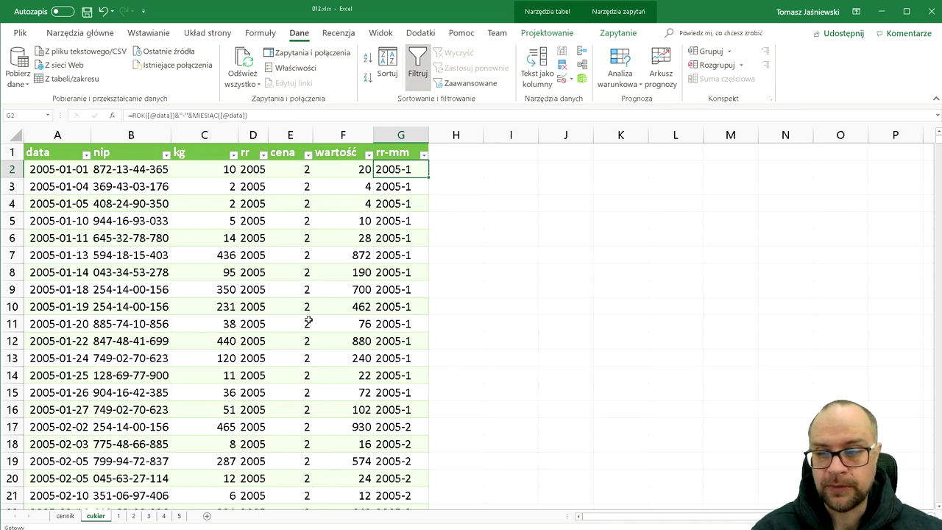
left_click(332, 158)
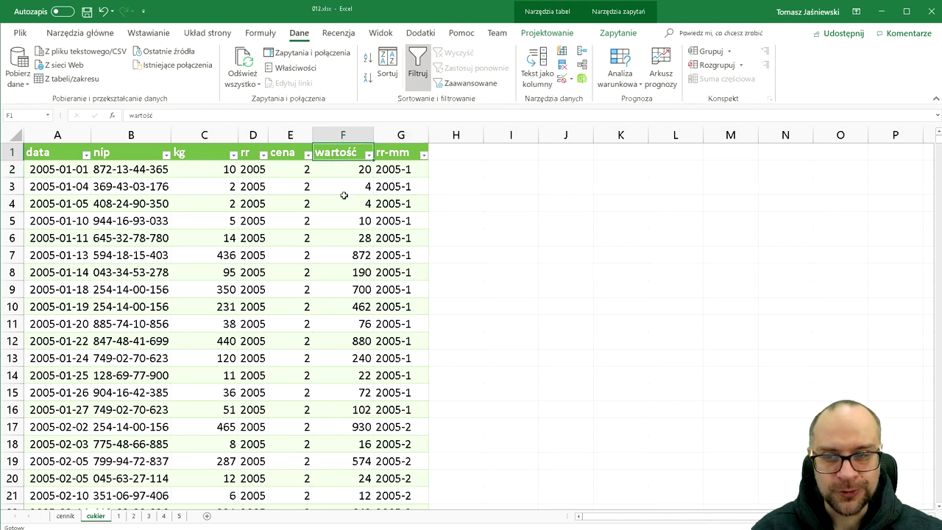
left_click(343, 175)
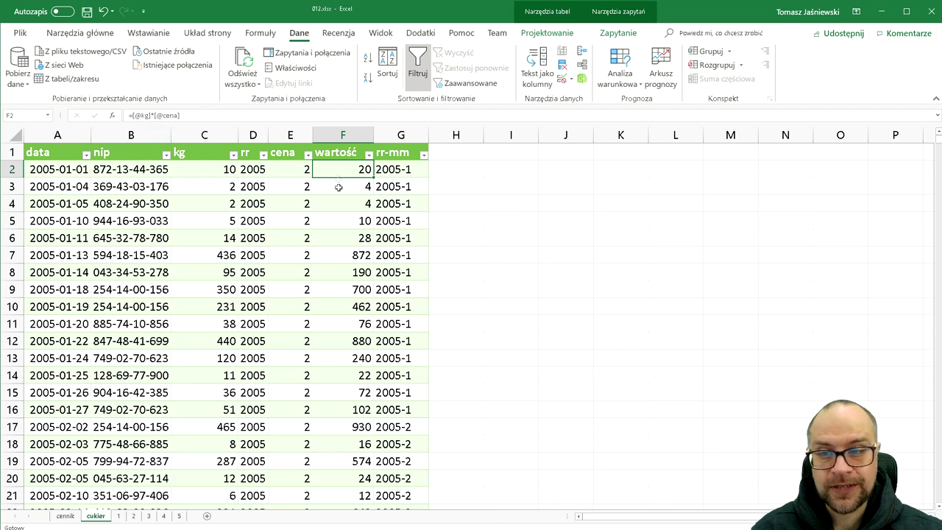
key("ctrl+Down")
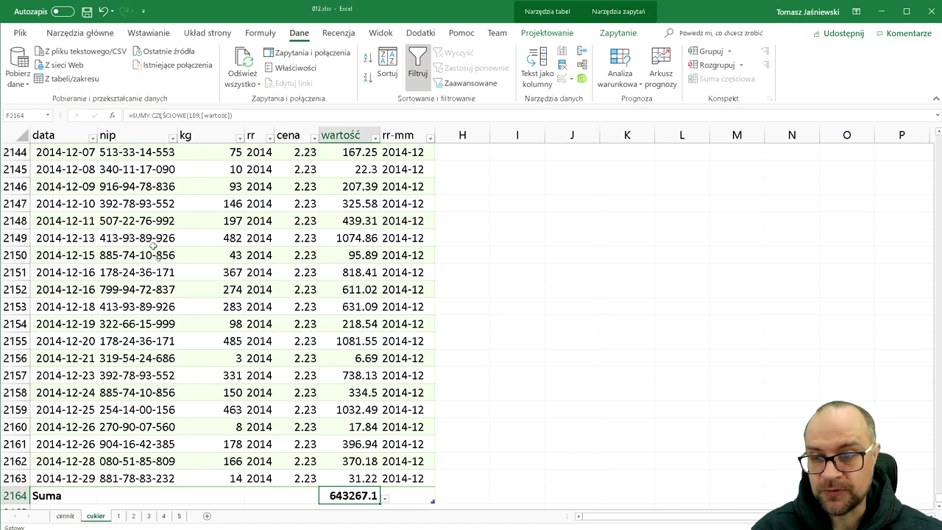
scroll(216, 293, "down", 2)
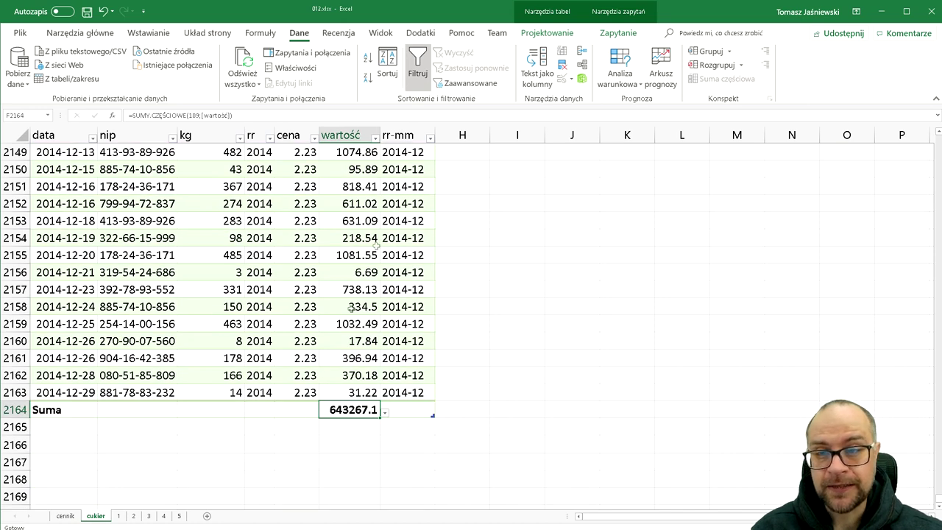
Inspect the Suma row's total functions, select the wartość total, then go to sheet 2
left_click(547, 32)
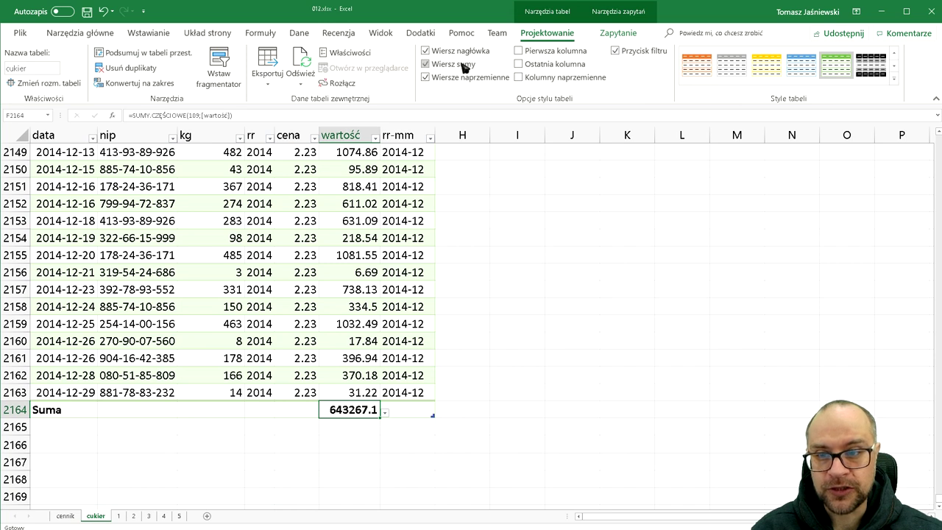
left_click(304, 412)
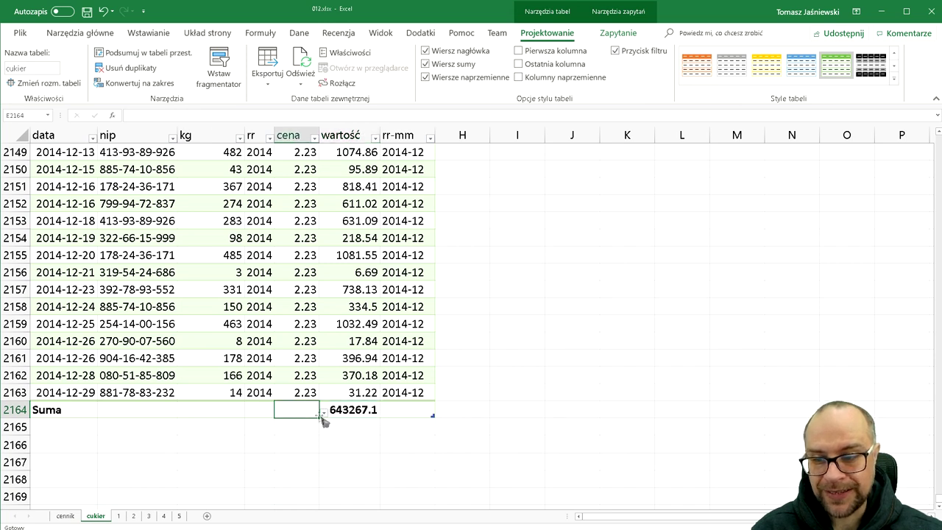
left_click(323, 413)
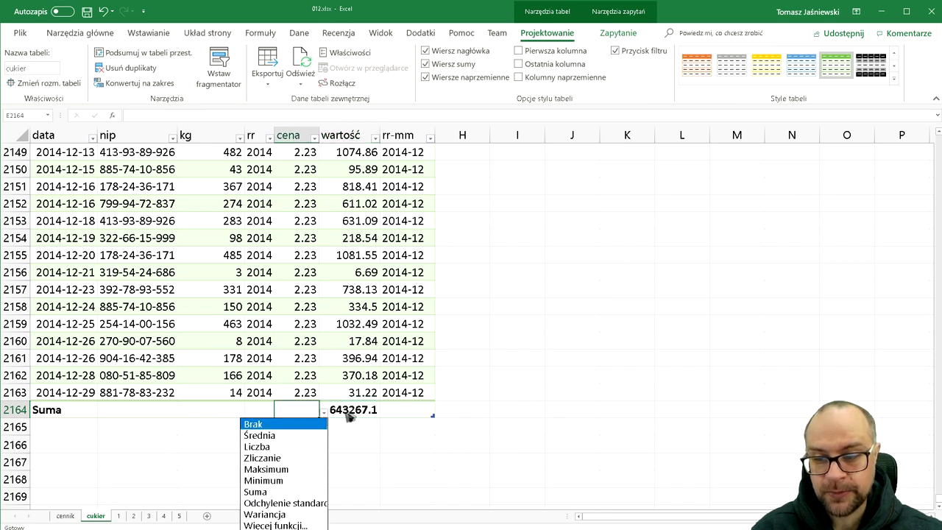
key("Escape")
left_click(363, 413)
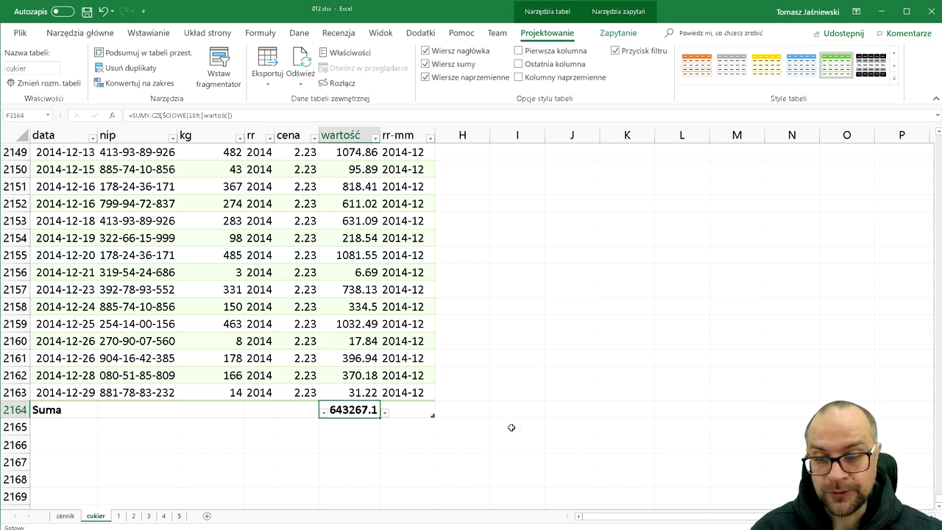
left_click(133, 516)
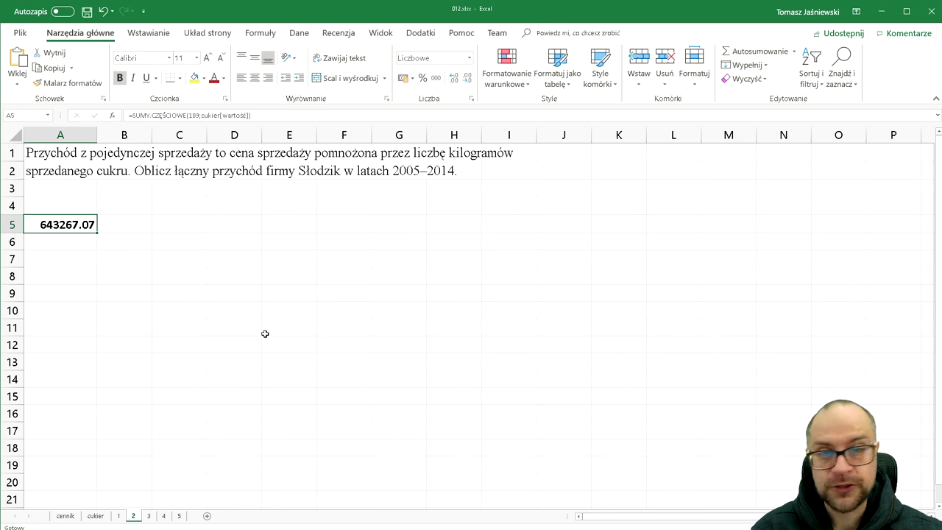
Format the wartość total to two decimals, 643267.07, and compare it with sheet 2
left_click(99, 516)
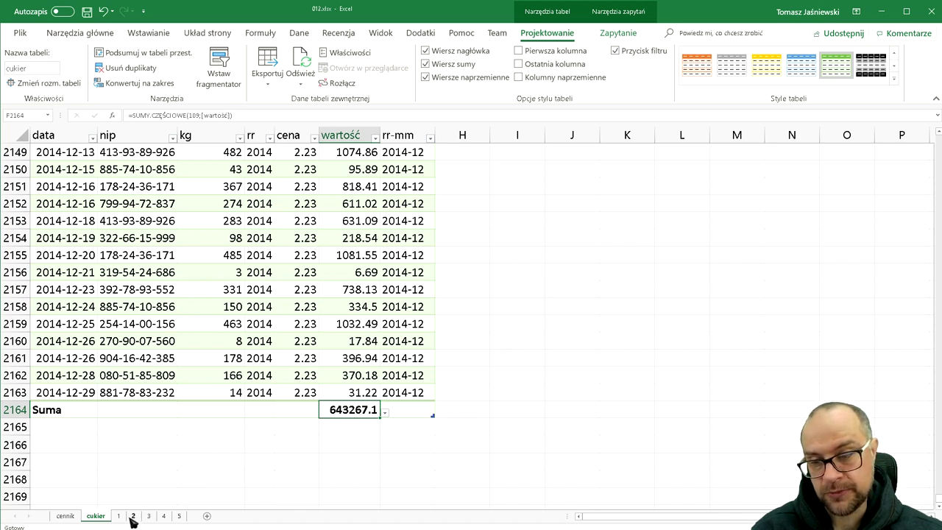
left_click(79, 33)
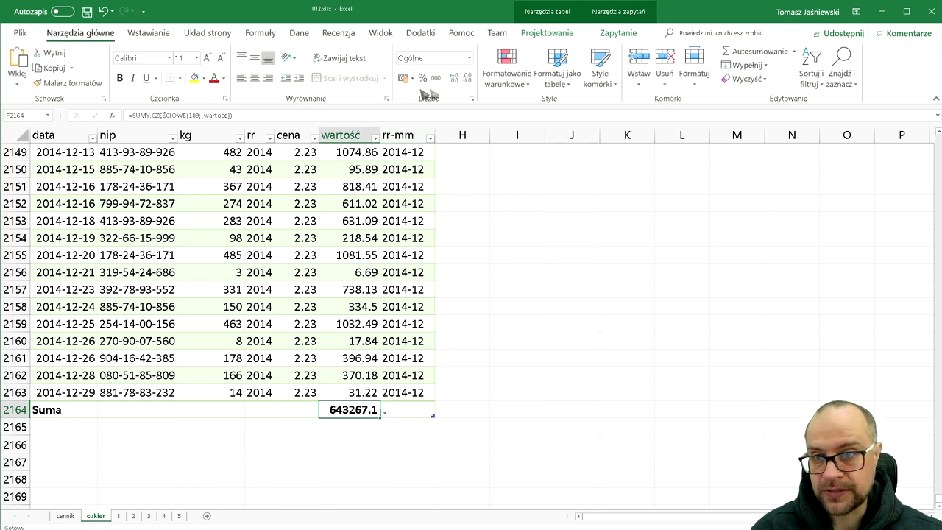
left_click(453, 80)
left_click(453, 80)
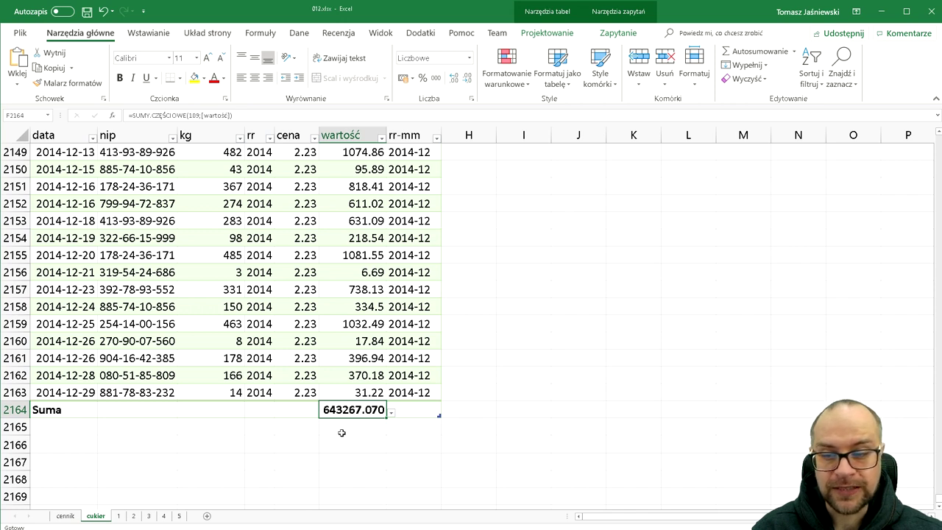
left_click(468, 83)
left_click(468, 82)
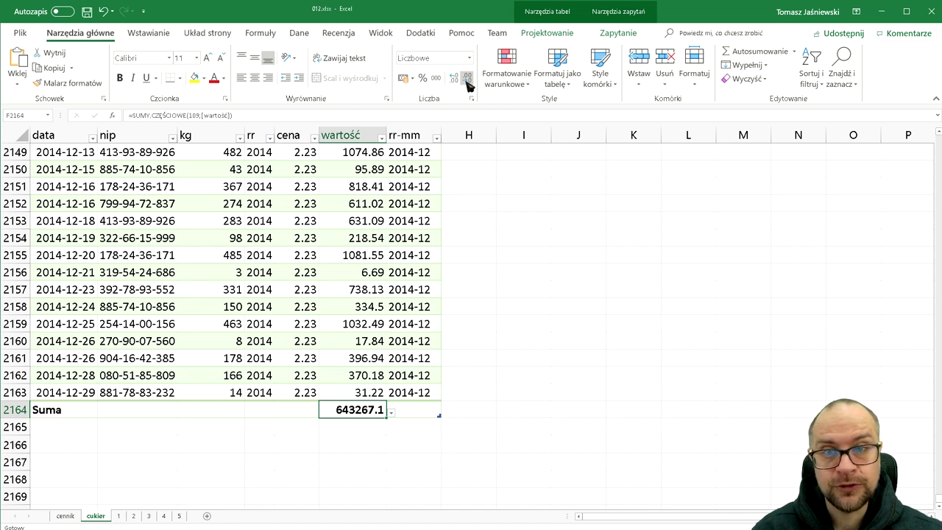
left_click(454, 82)
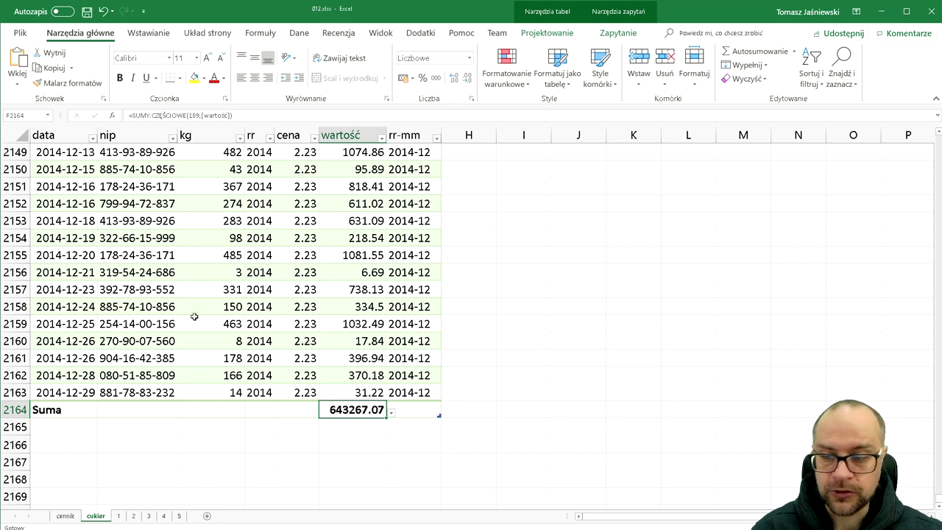
left_click(133, 516)
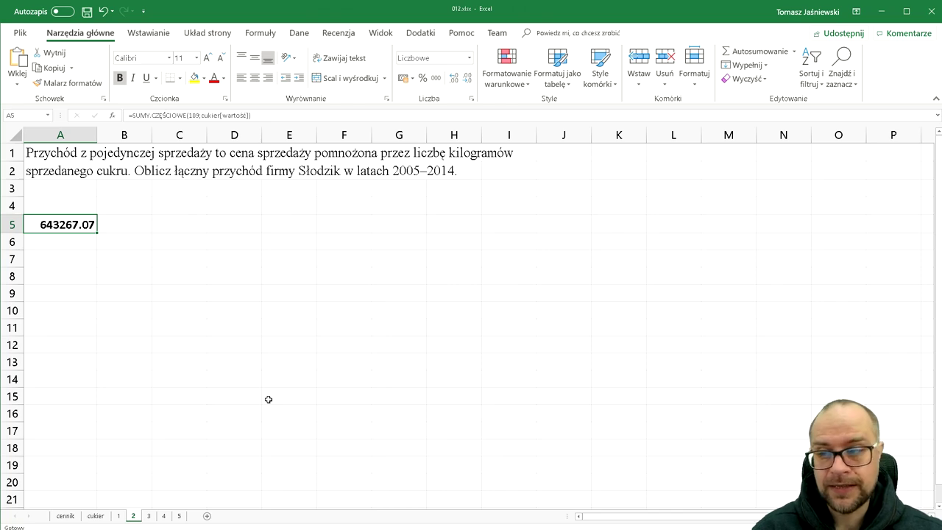
Enter the numbers 2 to 8 in C2167:C2173 below the sugar table
key("ctrl+Page_Up")
key("ctrl+Page_Up")
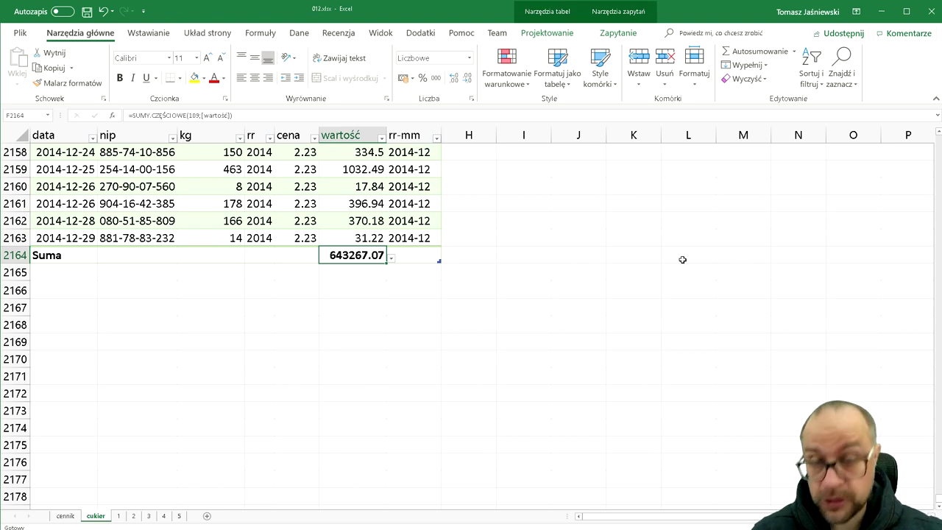
key("ctrl+Up")
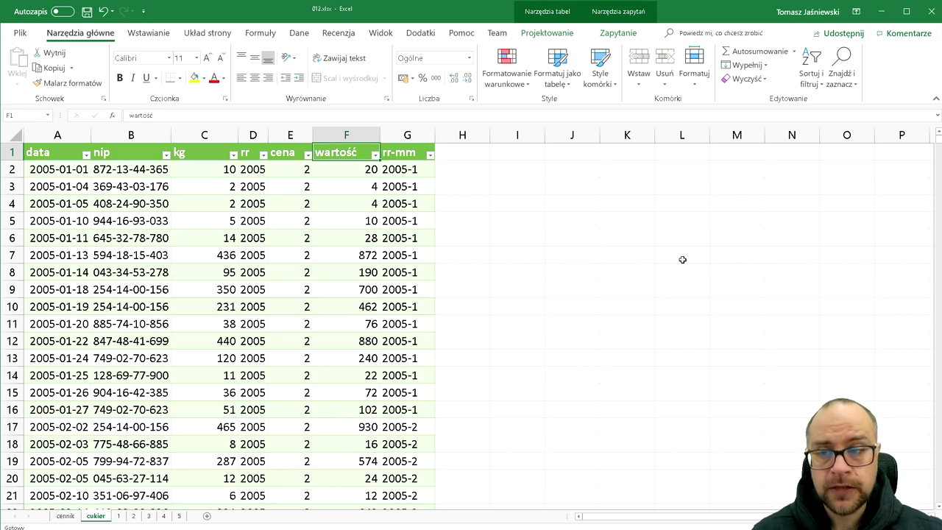
key("ctrl+Down")
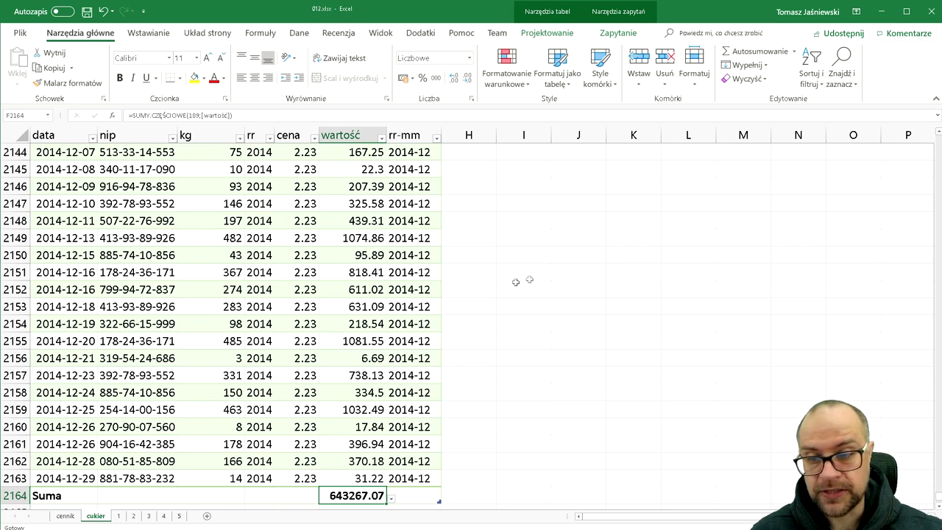
scroll(523, 278, "down", 5)
scroll(509, 282, "down", 2)
left_click(230, 203)
type("2")
key("Return")
type("3 4 5 6 7 8")
key("Return")
Enter the formula =C2167+1 in D2167, giving 3
key("Right")
key("Up")
key("Up")
key("Up")
key("Up")
key("Up")
key("Up")
key("Up")
key("Up")
key("Down")
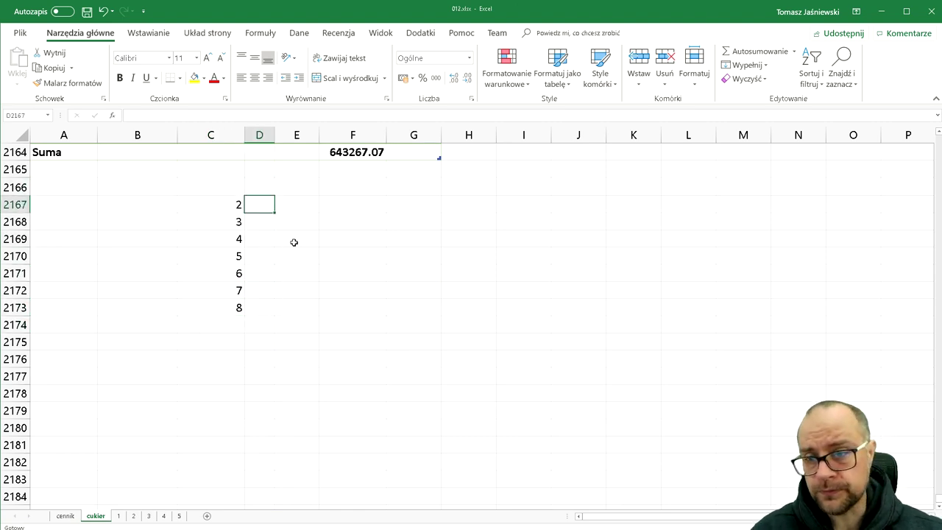
scroll(346, 231, "up", 3)
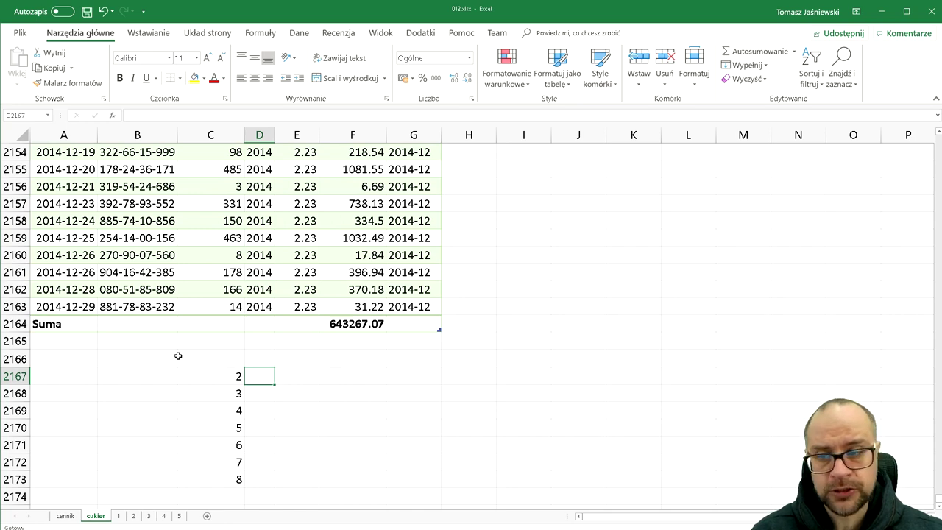
scroll(178, 356, "down", 5)
scroll(212, 329, "up", 3)
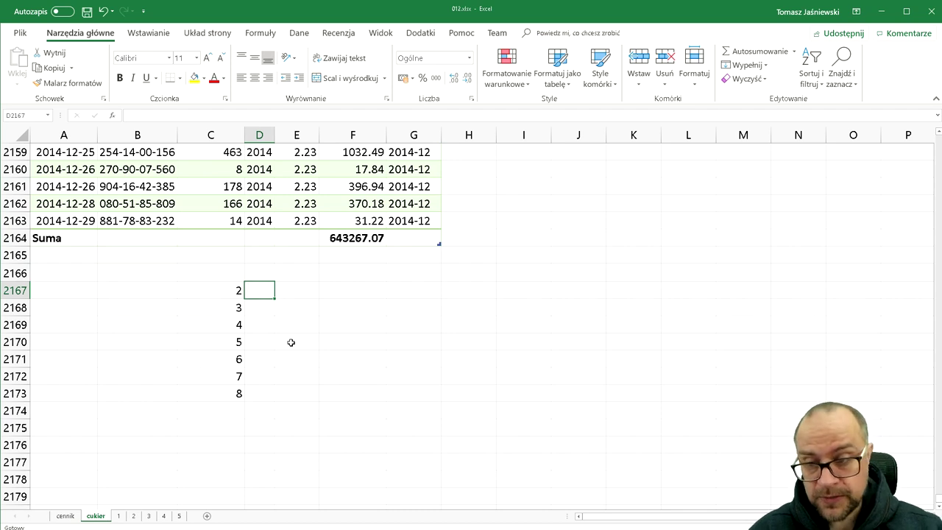
type("=")
left_click(219, 289)
type("+1")
key("Return")
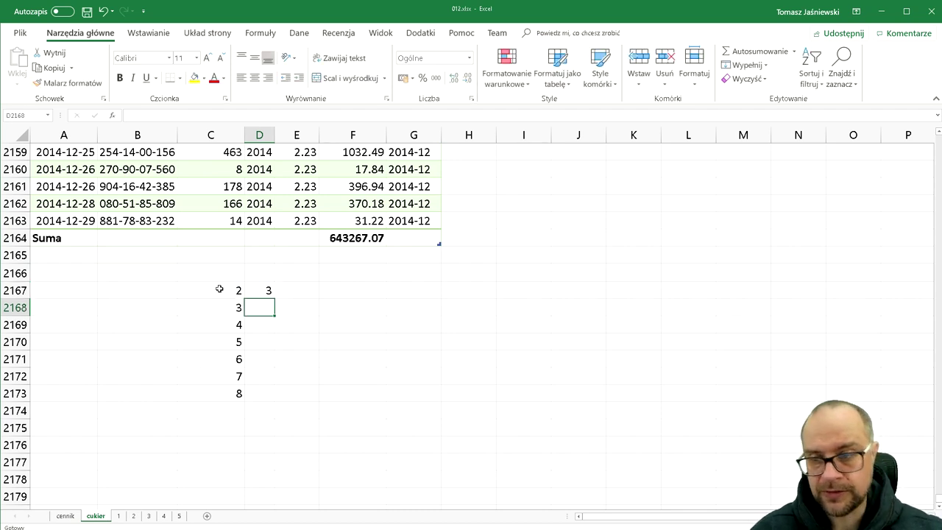
left_click(259, 291)
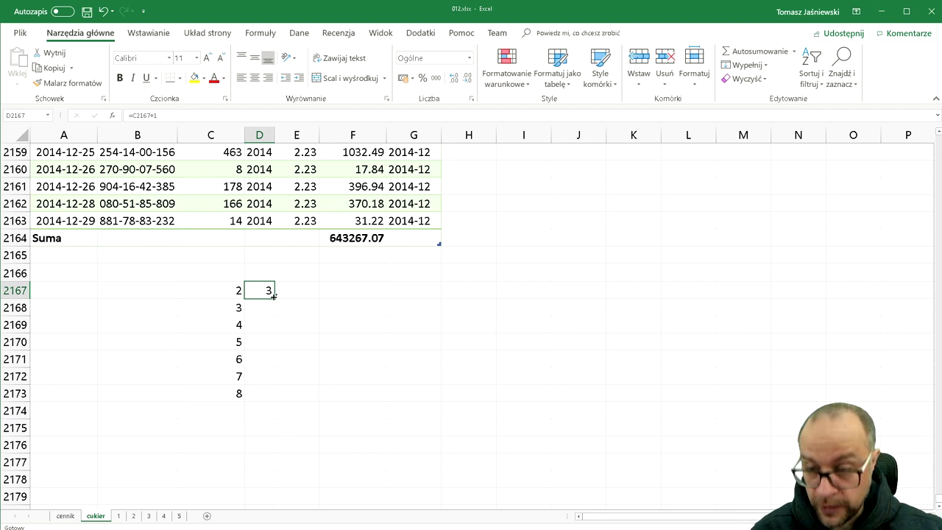
key("ctrl+c")
left_click_drag(276, 294, 273, 297)
key("shift+Down")
key("shift+Down")
key("shift+Down")
key("shift+Down")
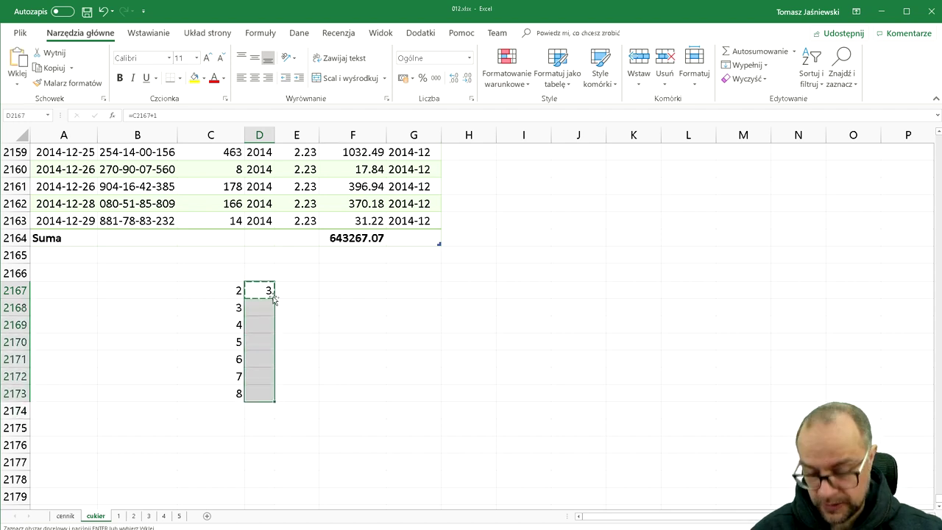
key("ctrl+v")
key("ctrl+z")
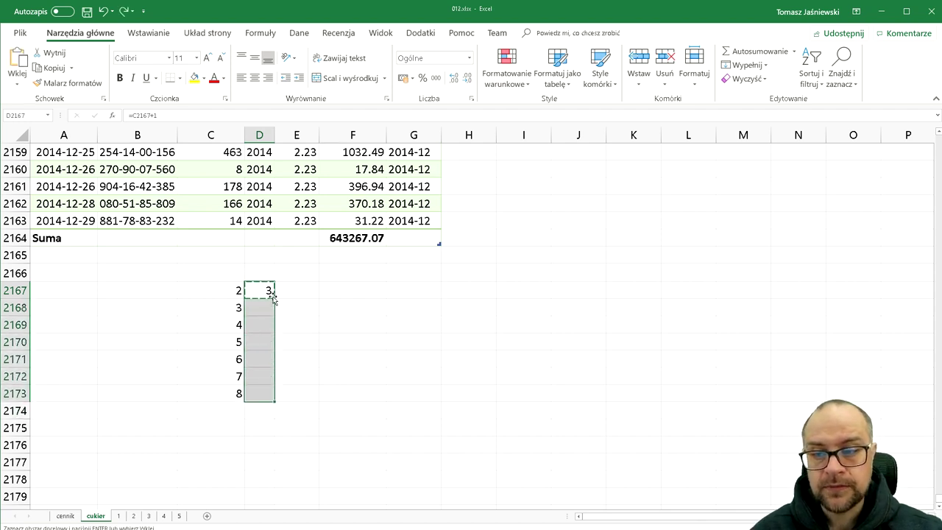
key("Escape")
left_click(321, 310)
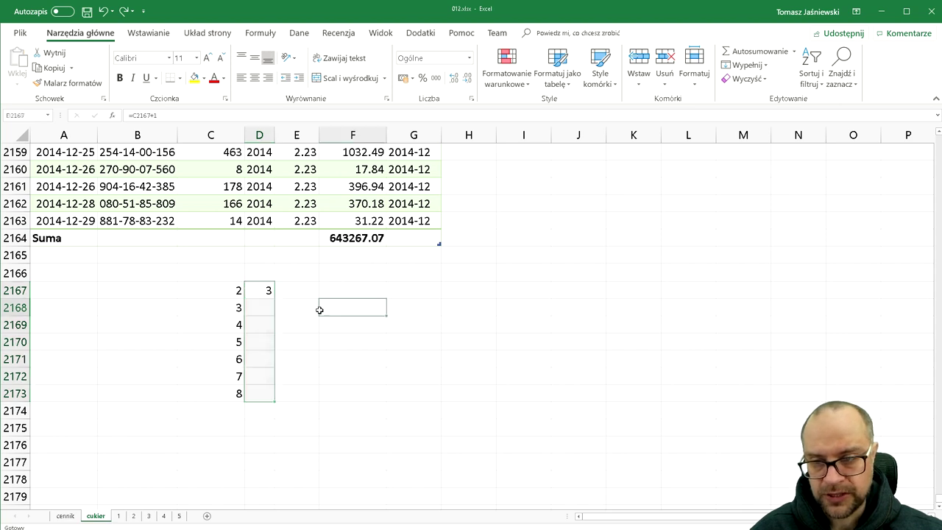
left_click(230, 290)
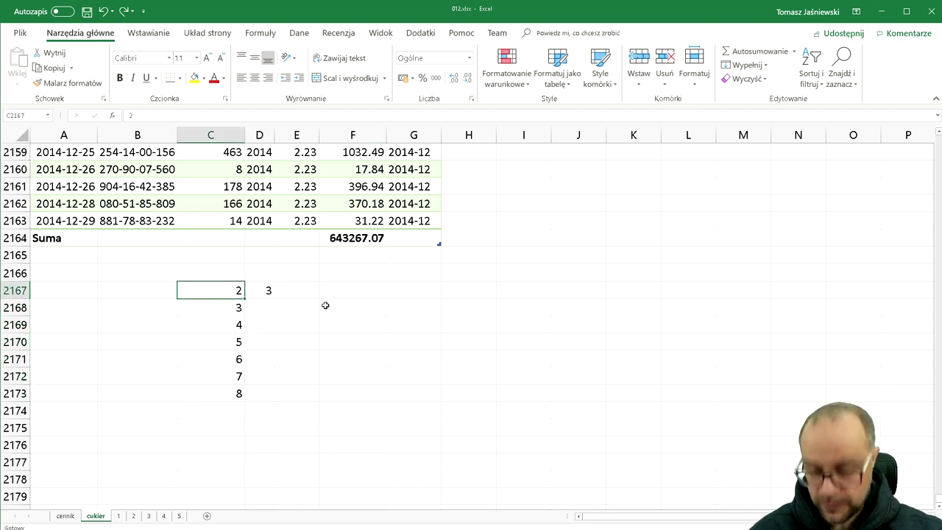
key("Right")
key("ctrl+c")
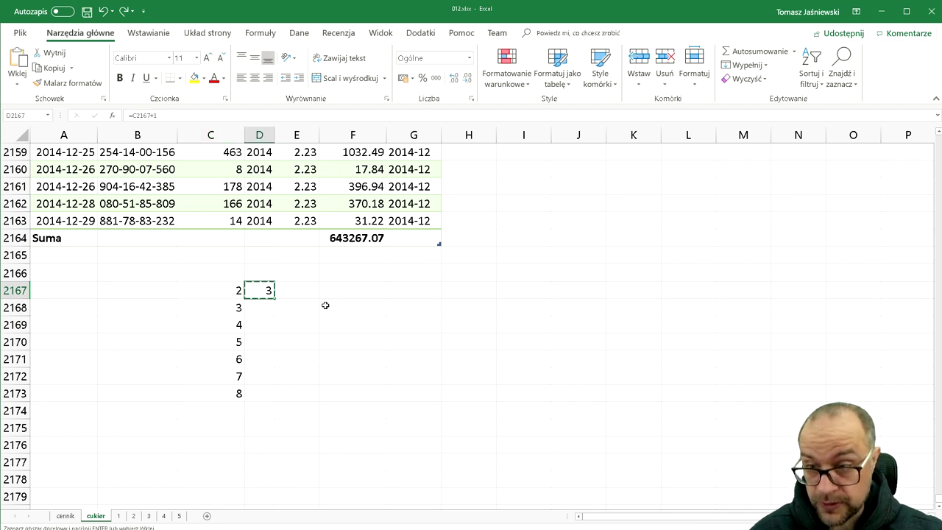
key("Left")
key("ctrl+Down")
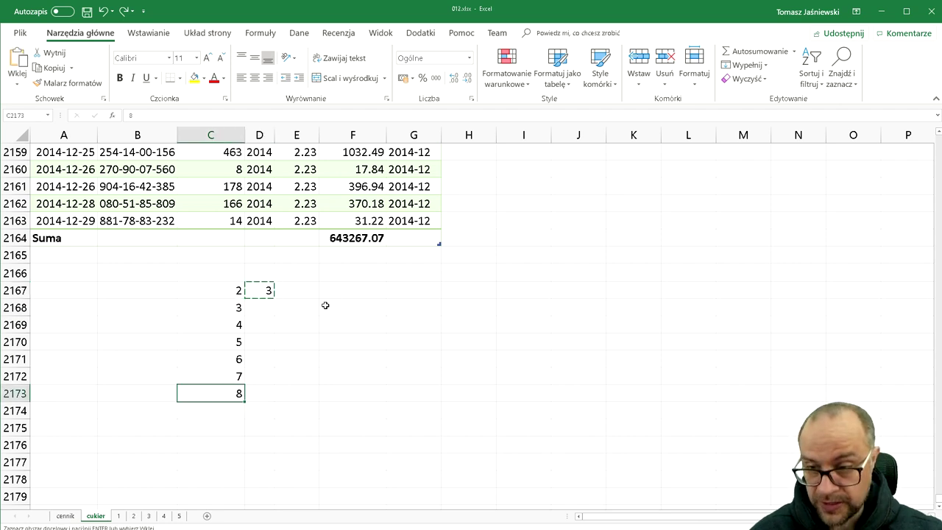
key("Right")
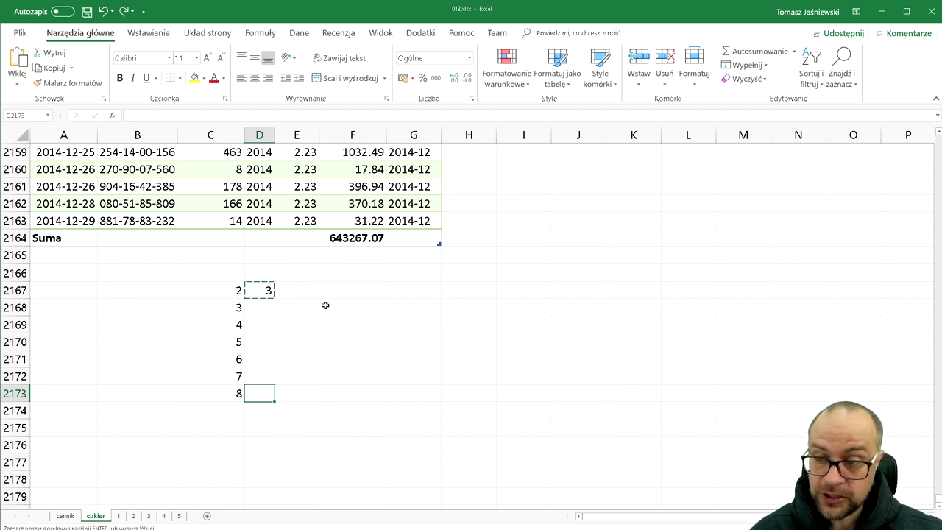
key("ctrl+shift+Up")
key("ctrl+v")
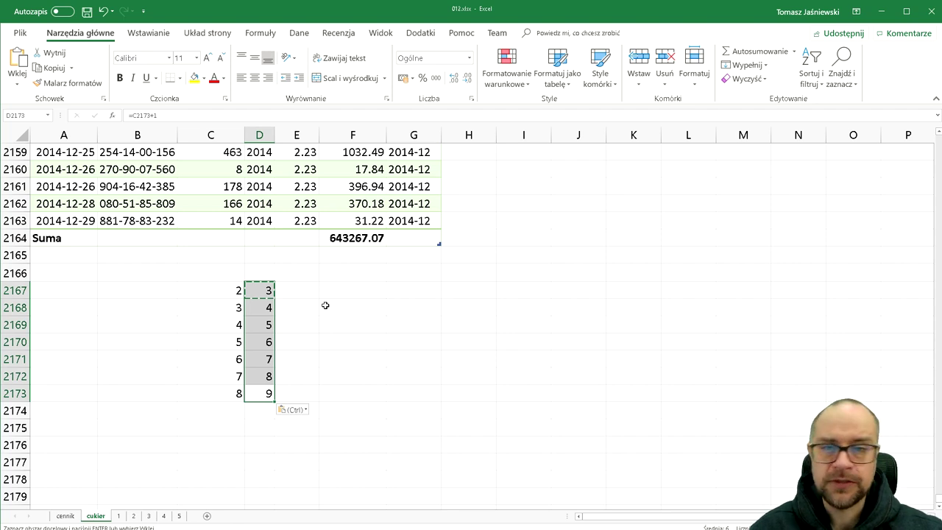
key("Escape")
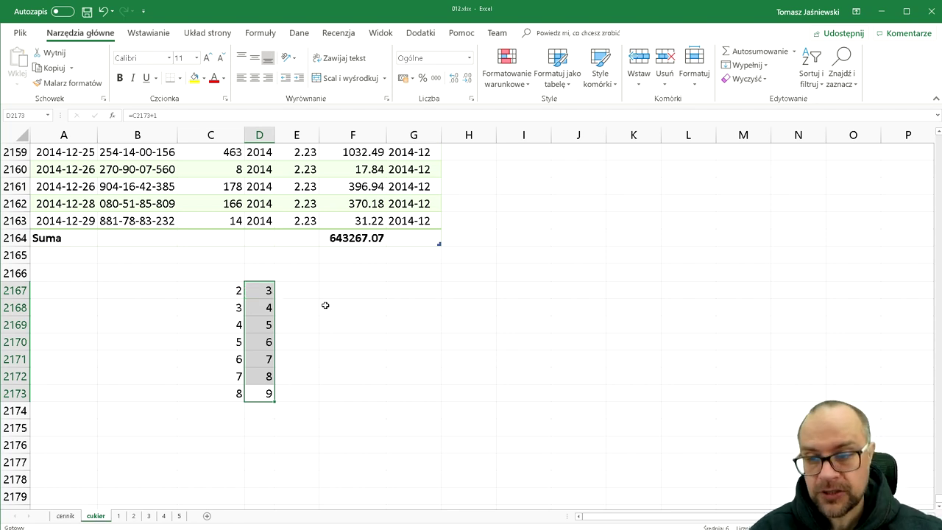
key("Up")
key("Down")
key("Up")
key("Up")
key("Up")
key("Up")
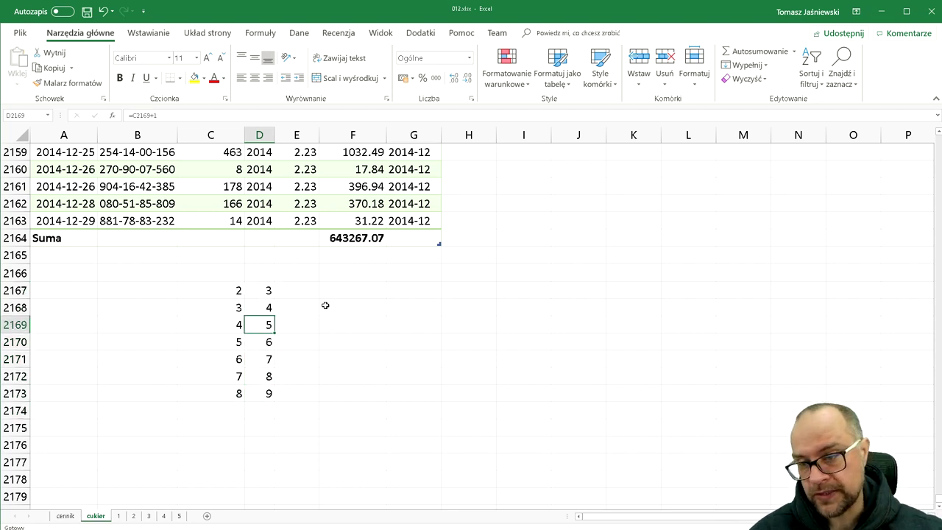
key("shift+Up")
key("shift+Down")
key("shift+Down")
key("shift+Down")
key("shift+Down")
key("shift+Up")
key("Delete")
key("Left")
key("Right")
key("Left")
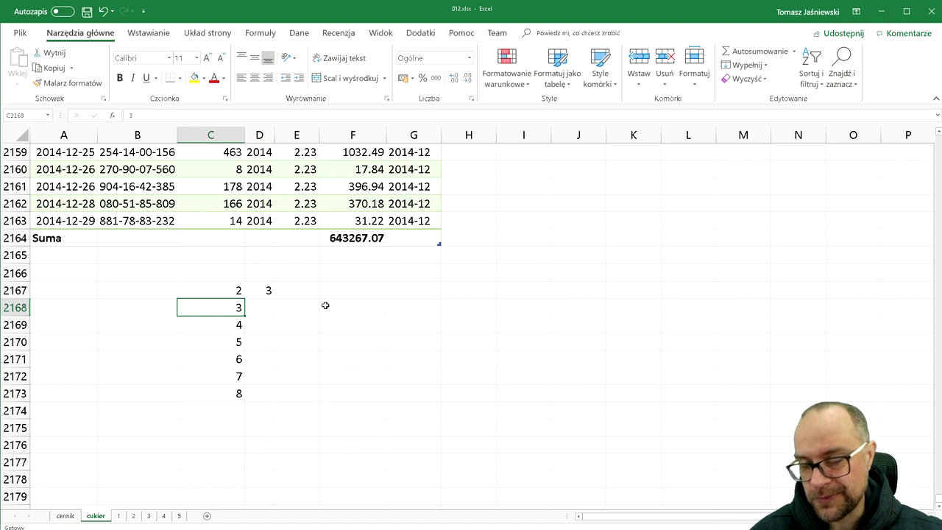
key("shift+Right")
key("Up")
key("Right")
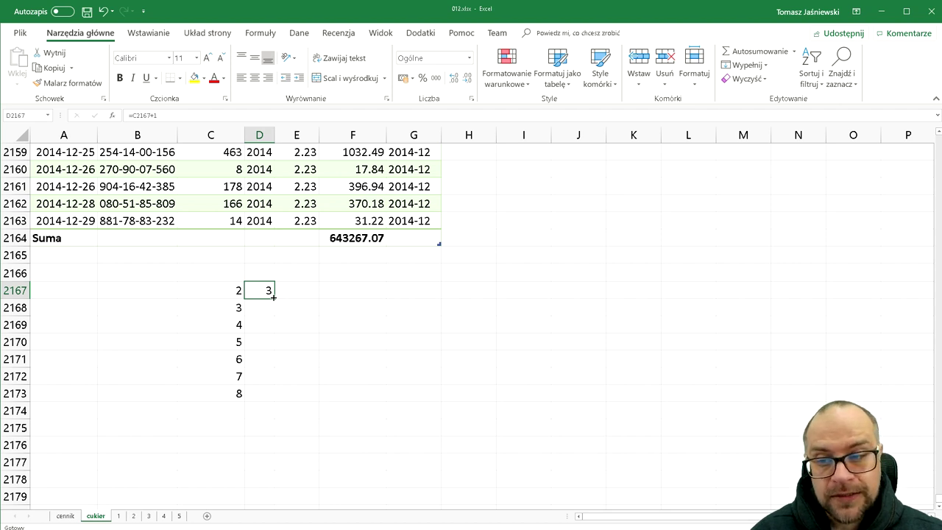
Autofill the =C2167+1 formula down column D to D2173
double_click(274, 298)
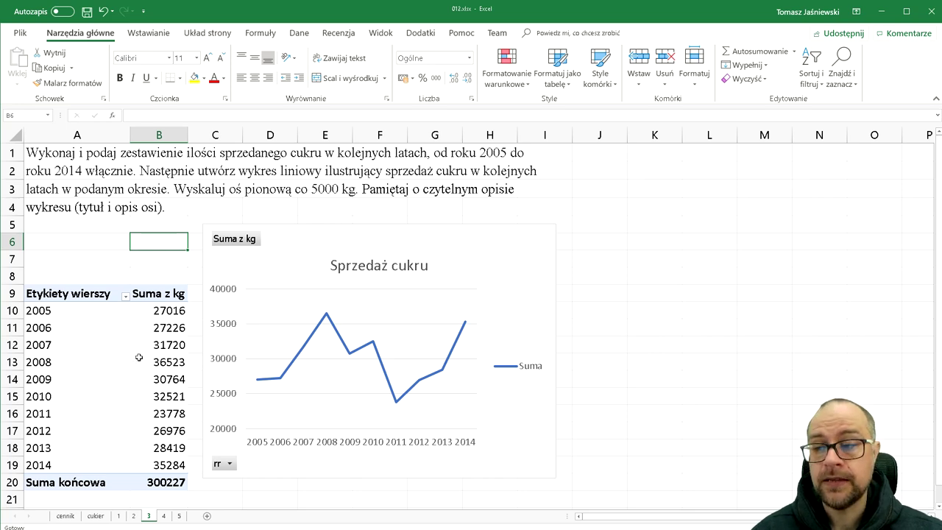
Show the PivotTable Fields list and select the 2005–2014 yearly sums in A10:B19
scroll(134, 360, "down", 2)
left_click(78, 255)
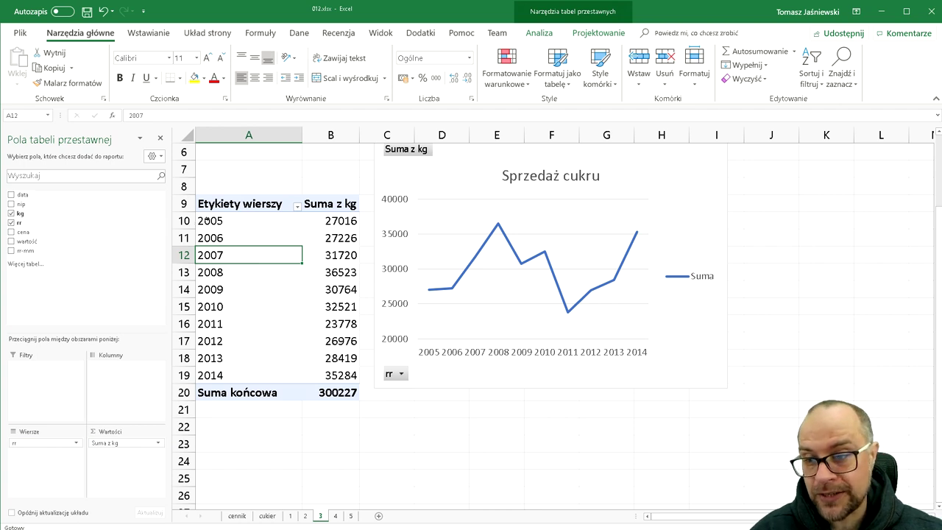
left_click(208, 220)
key("shift+Right")
left_click(342, 375, "shift")
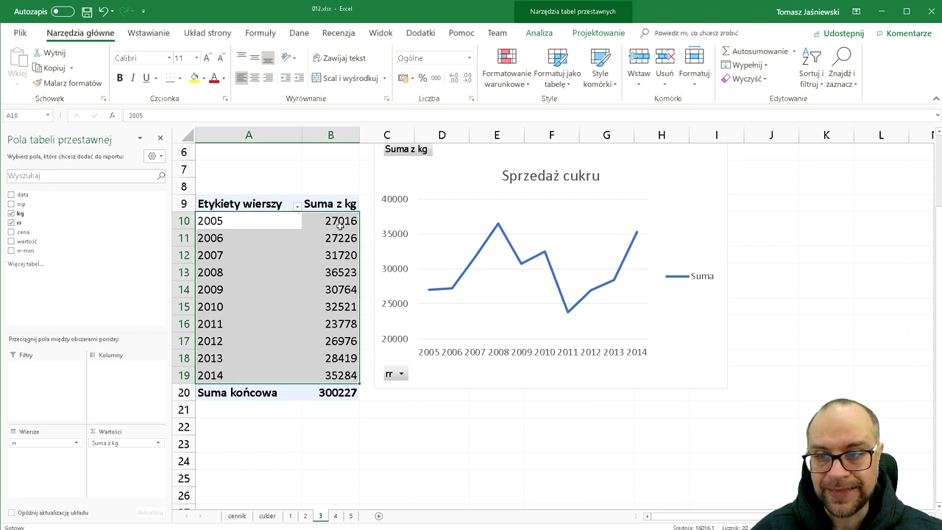
scroll(533, 248, "up", 2)
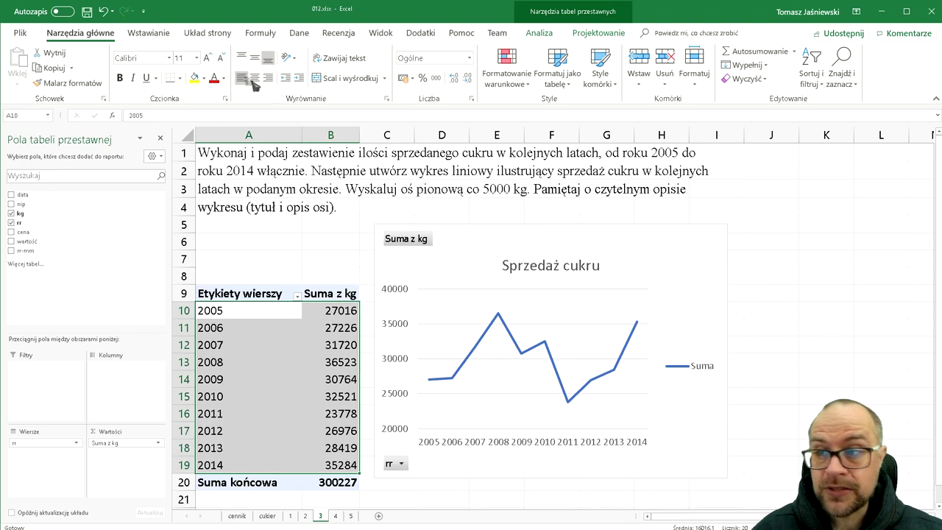
Insert a 2-D line chart of the yearly totals and drag it below the older chart
left_click(149, 33)
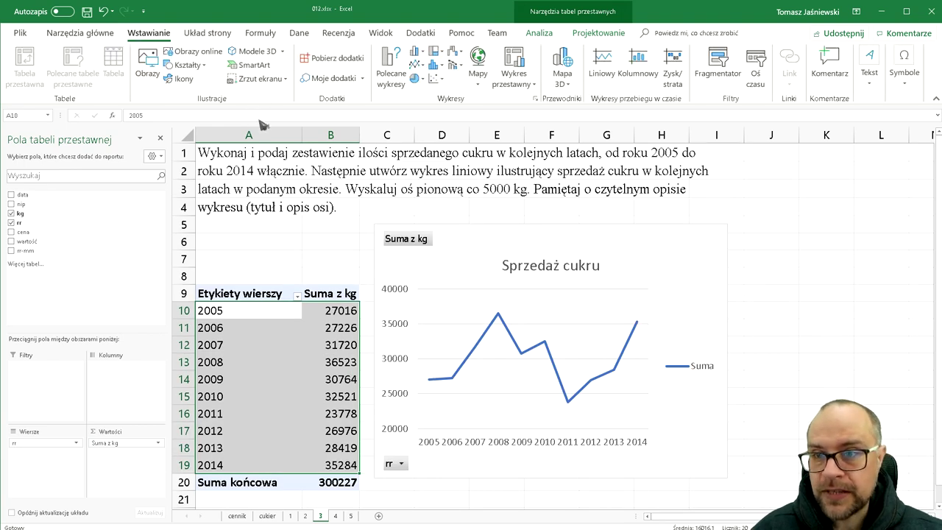
left_click(423, 66)
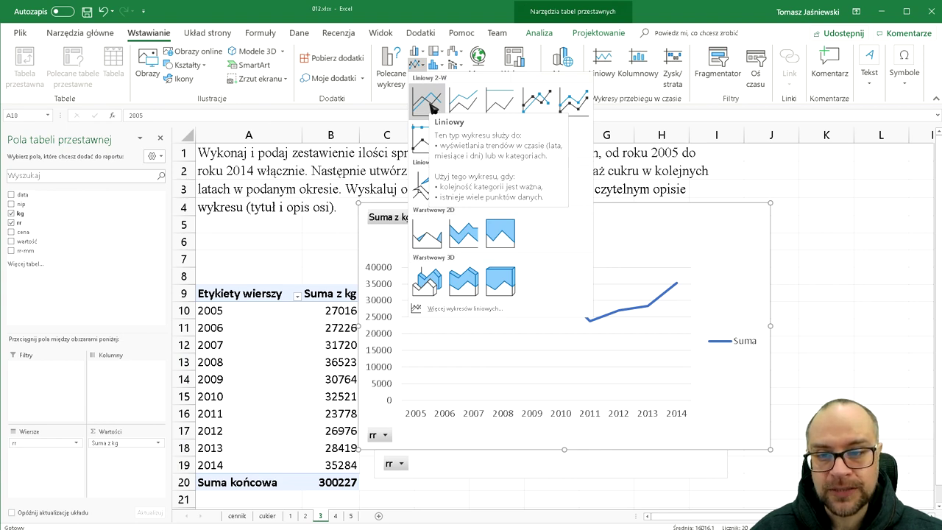
left_click(427, 101)
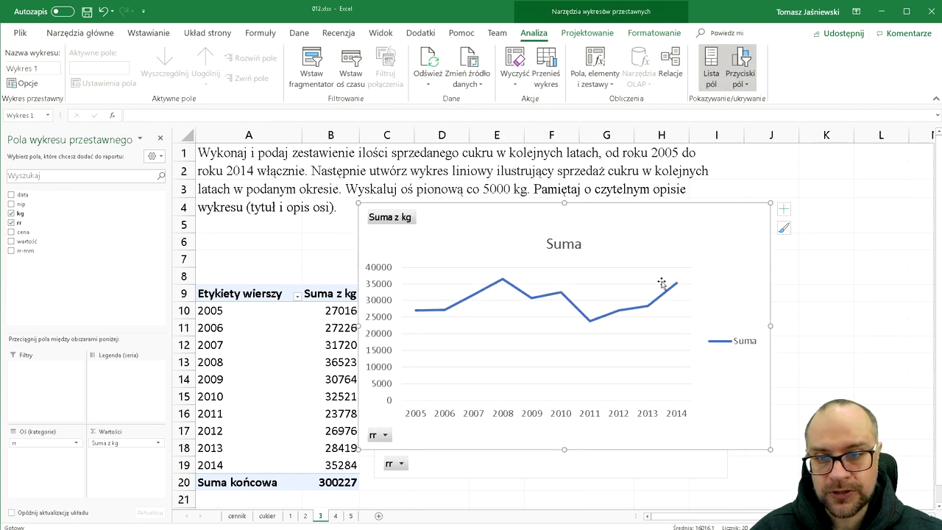
mouse_move(662, 284)
left_mouse_down()
mouse_move(638, 507)
mouse_move(640, 243)
left_mouse_up()
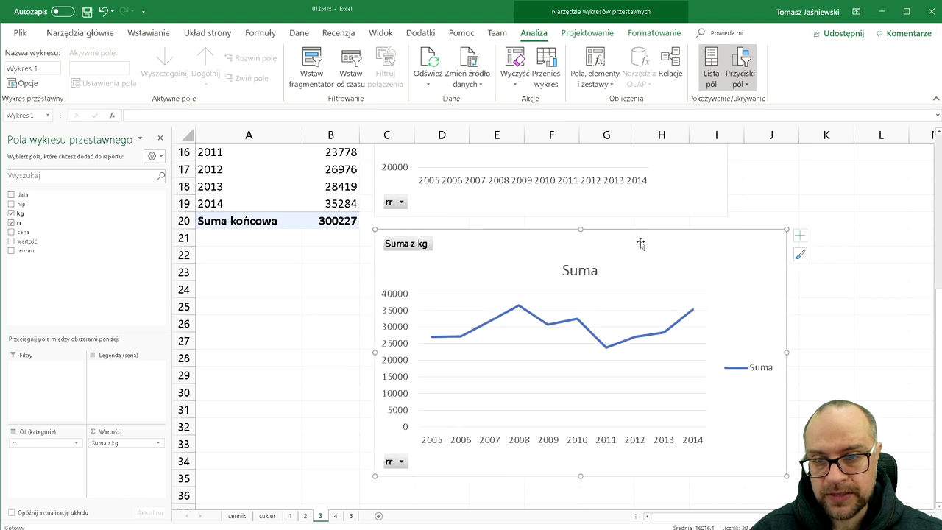
Select the Suma chart's vertical value axis and bring up its options
left_click(401, 337)
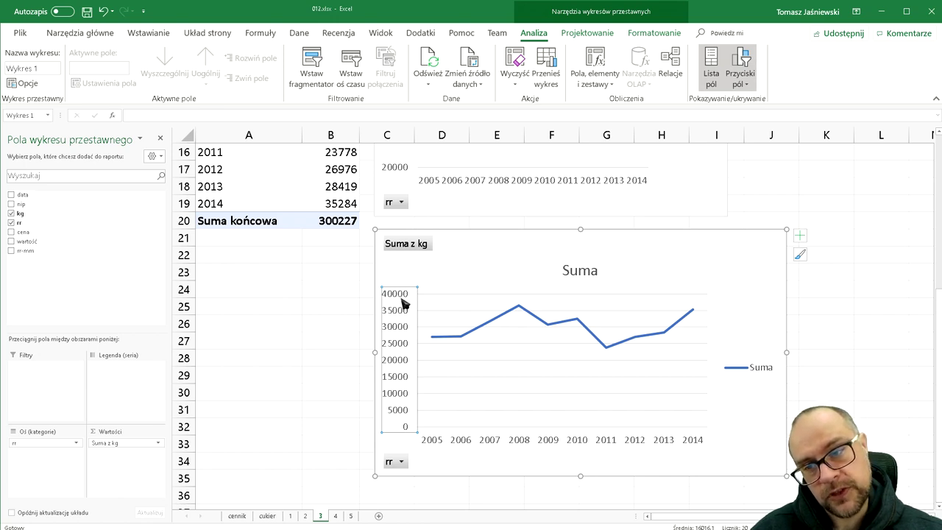
right_click(405, 333)
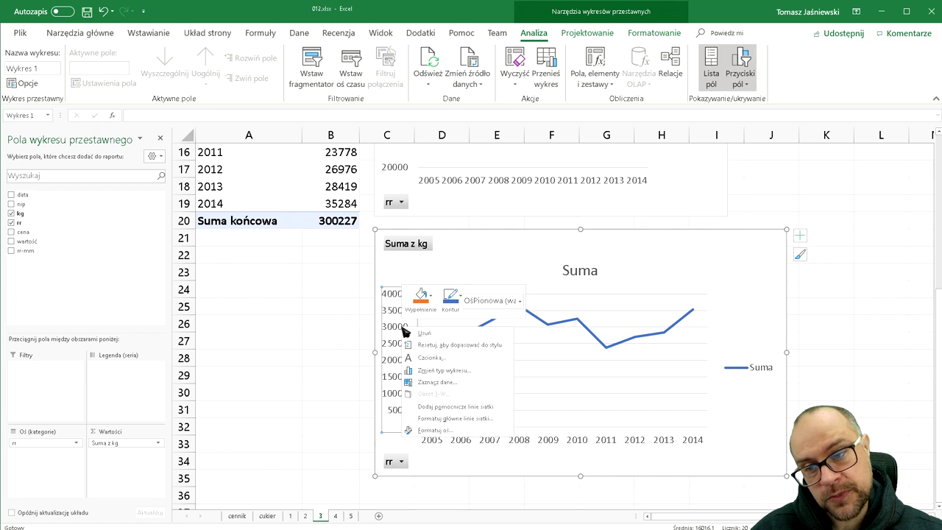
Format the vertical axis with minimum 15000 and major unit 5000
left_click(438, 430)
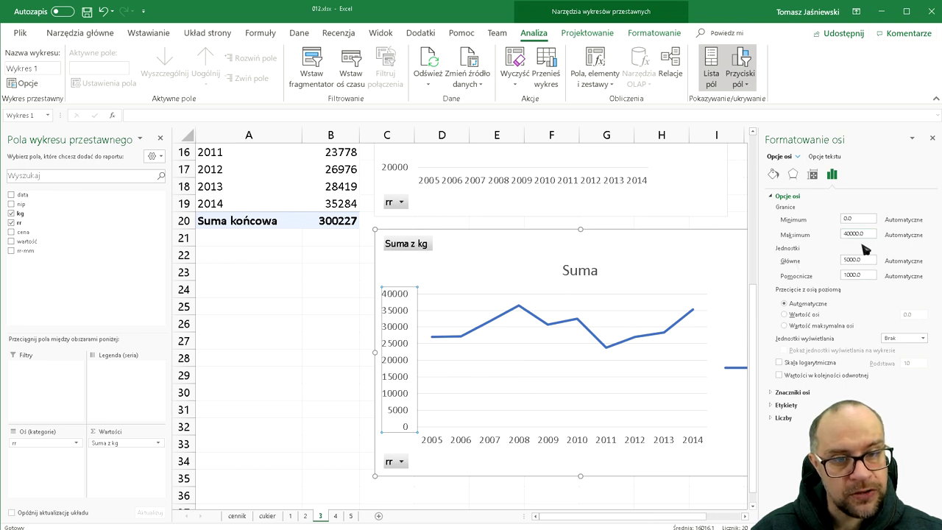
left_click(863, 259)
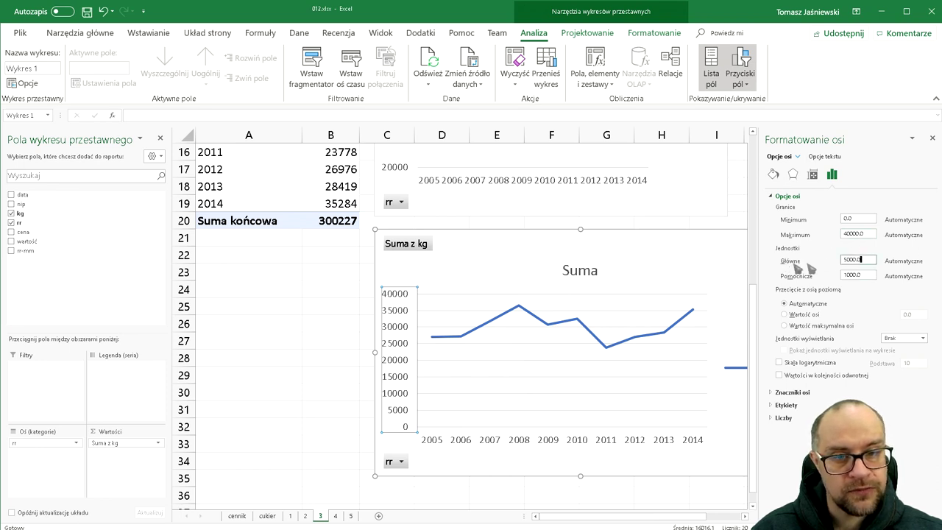
double_click(867, 260)
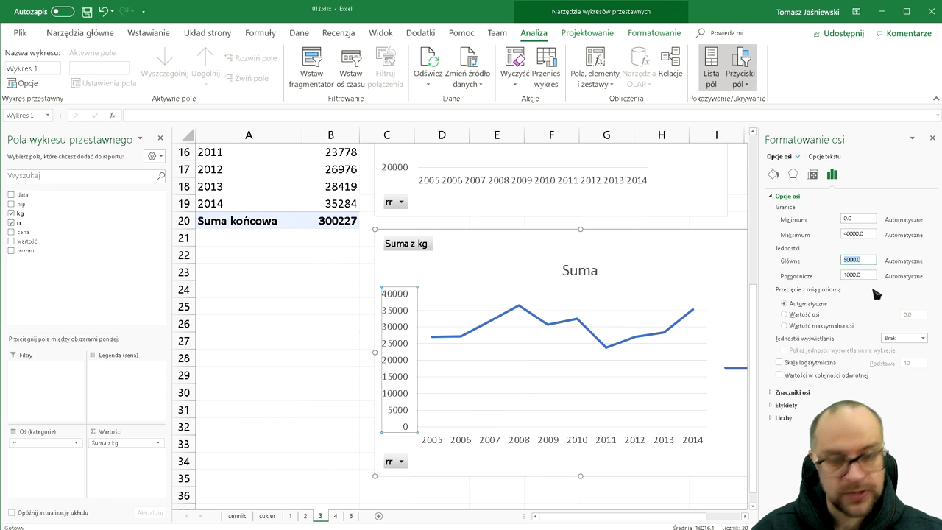
type("20")
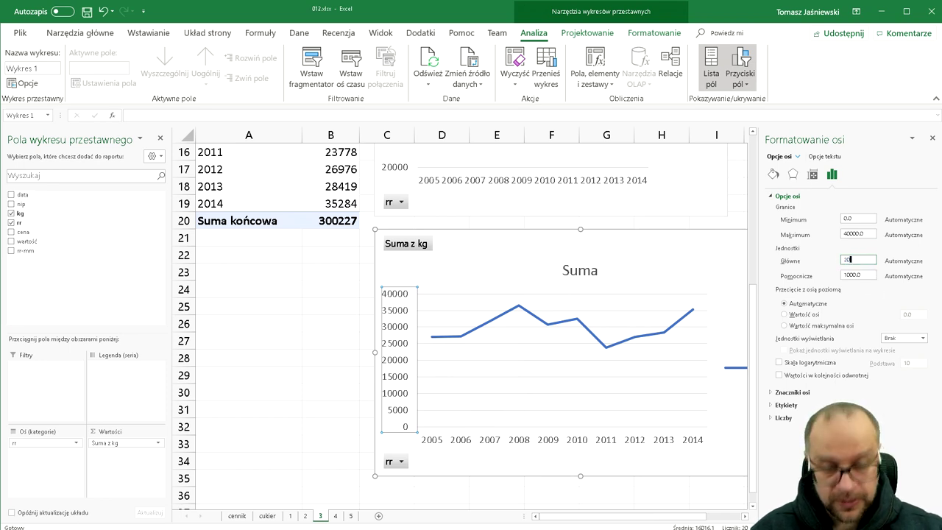
key("Return")
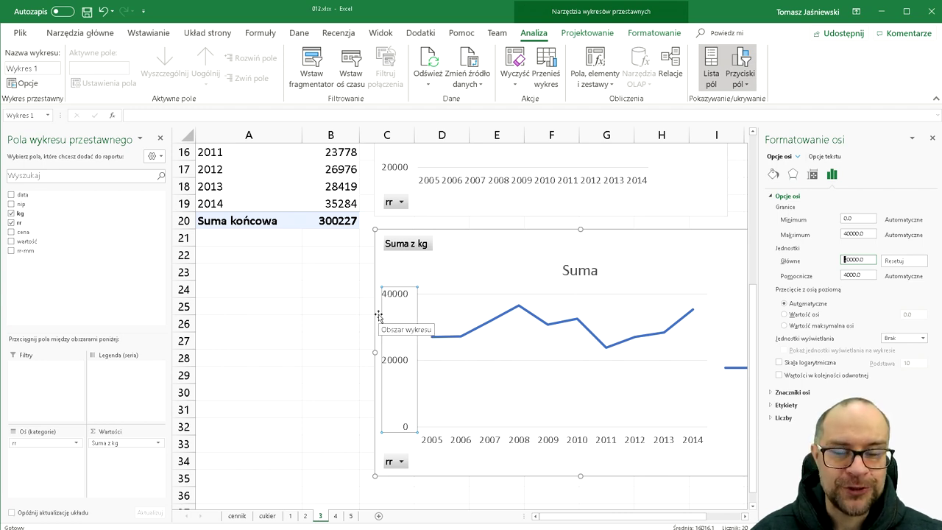
left_click(848, 221)
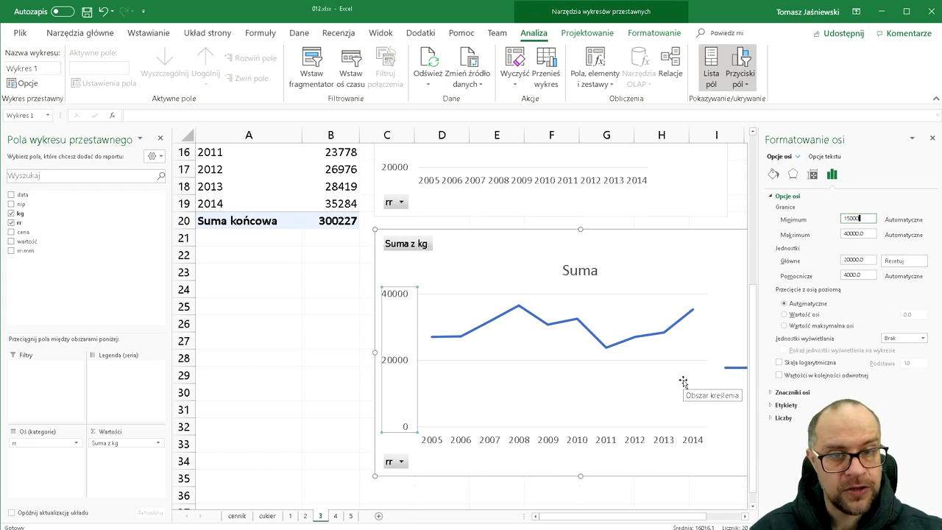
key("Return")
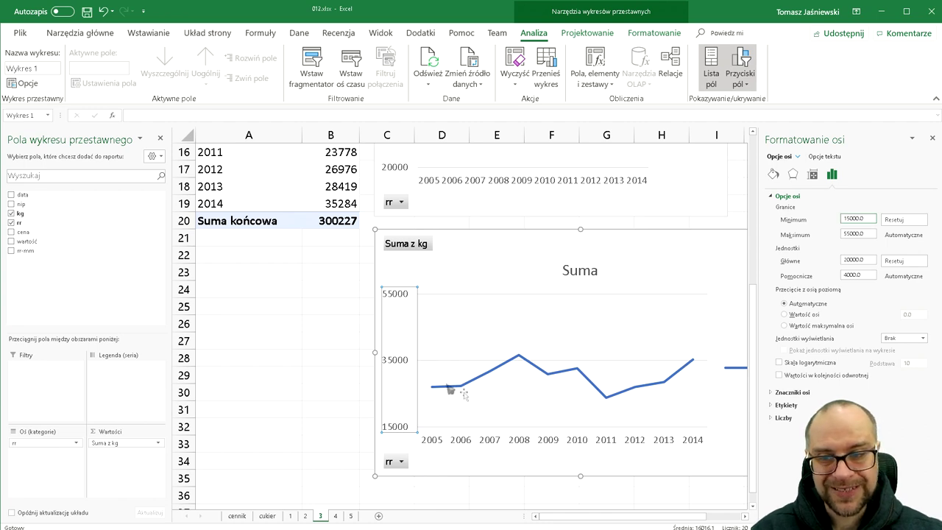
double_click(867, 235)
double_click(870, 261)
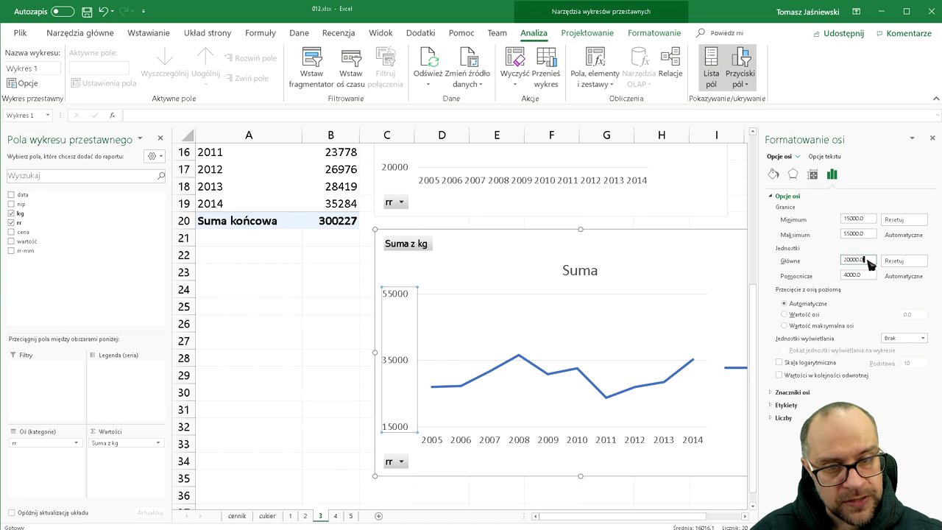
type("5000")
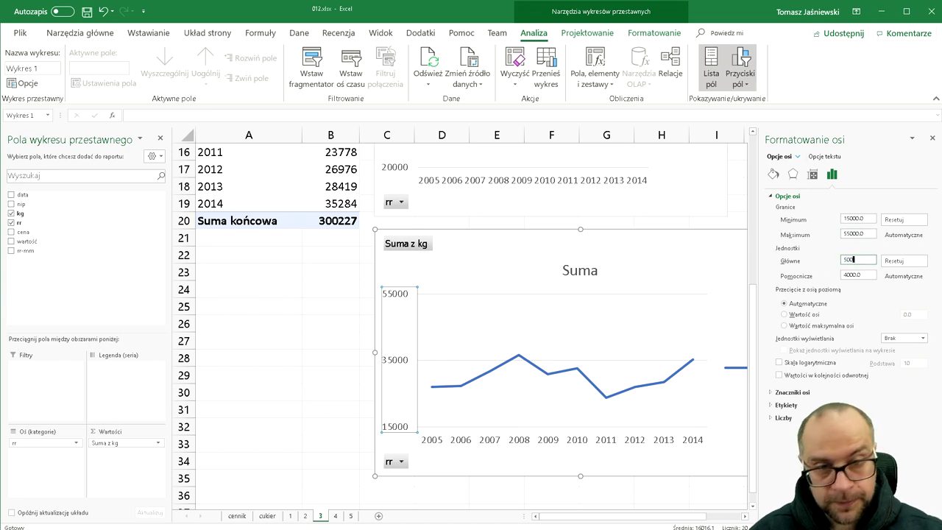
key("Return")
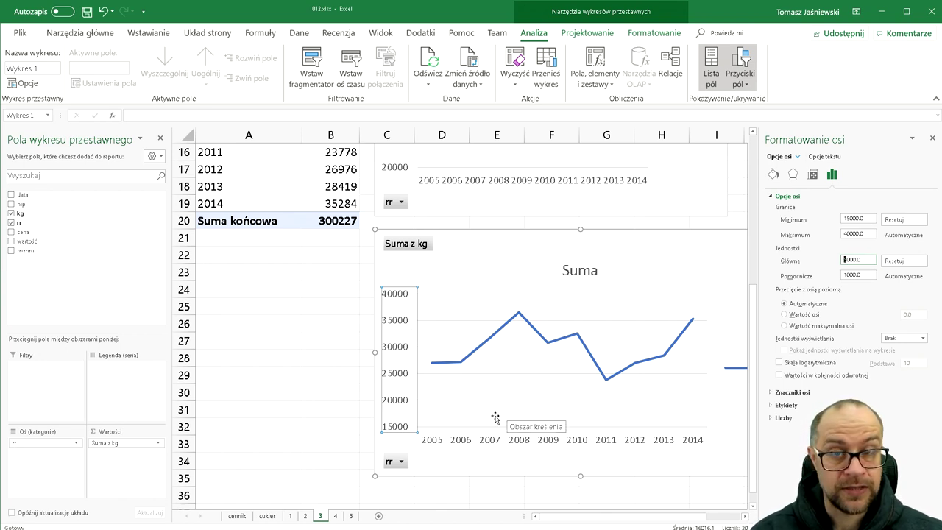
scroll(338, 406, "up", 2)
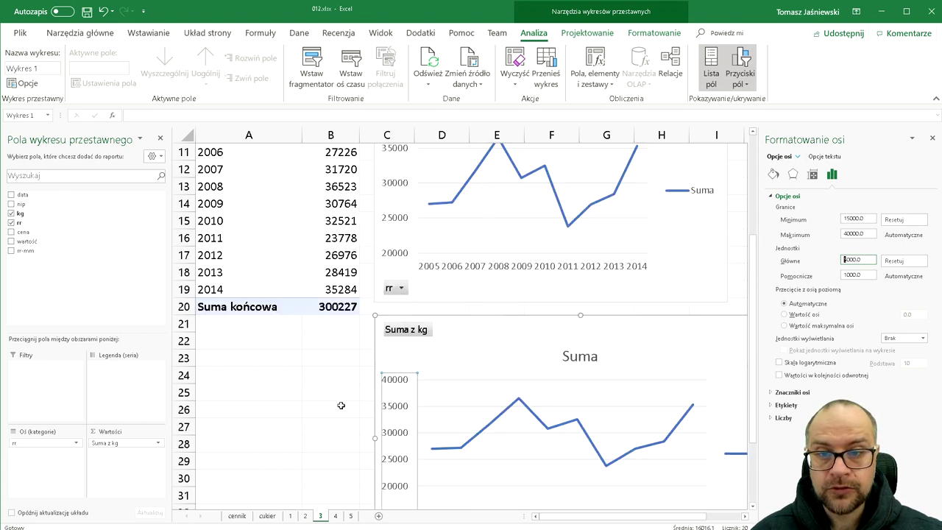
Check the upper chart, then reselect the lower Suma chart with its title unchanged and show the Projektowanie styles
scroll(341, 406, "up", 2)
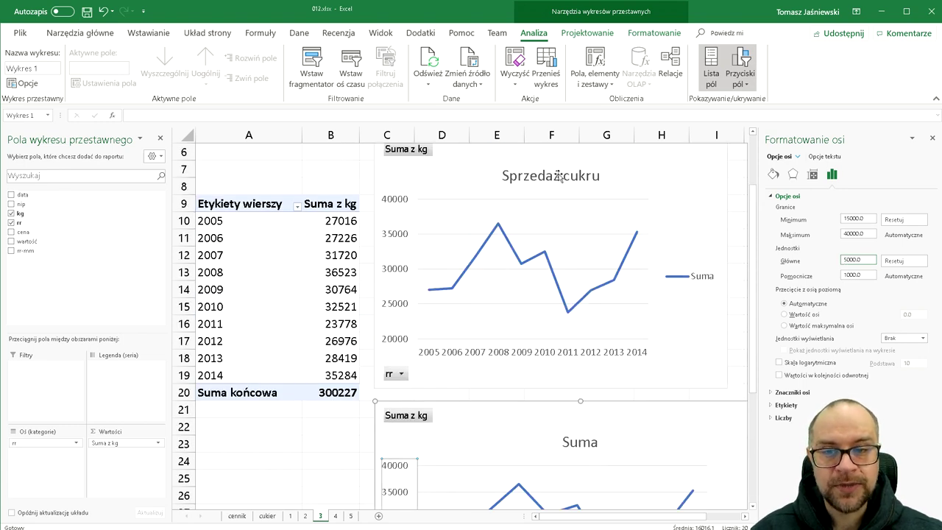
scroll(606, 378, "down", 3)
left_click(581, 275)
double_click(581, 271)
key("Escape")
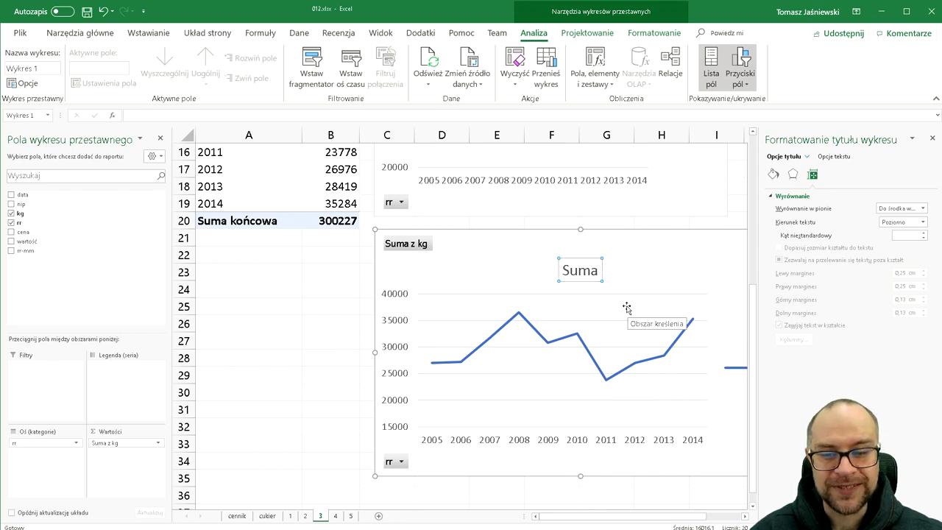
left_click(269, 323)
left_click(472, 244)
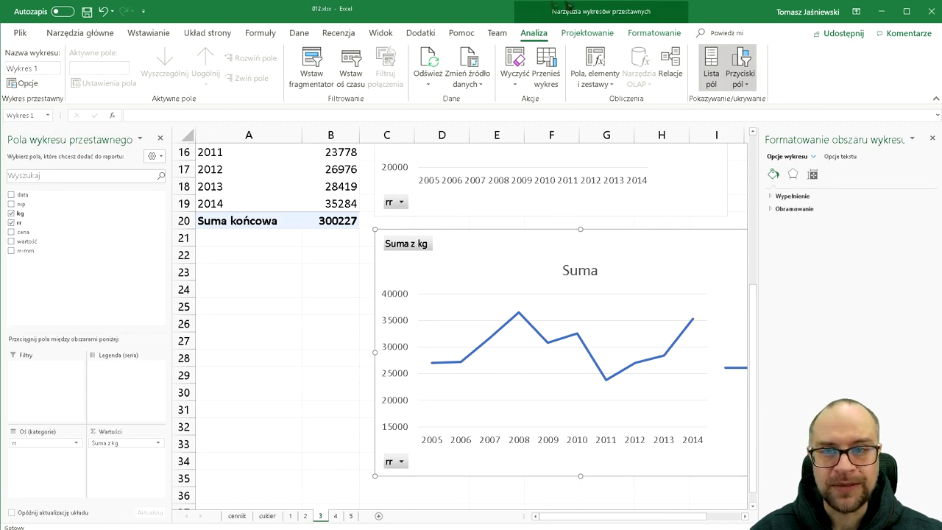
left_click(591, 33)
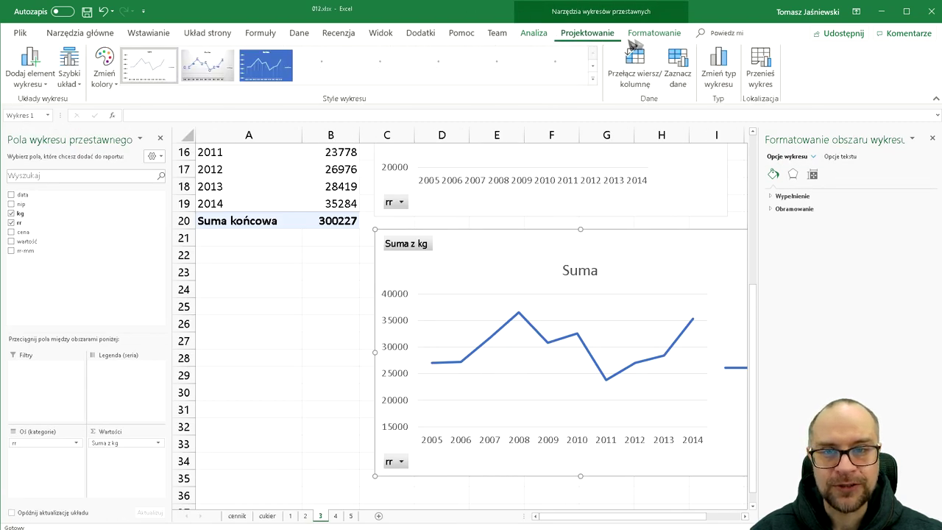
Apply Style 2 with markers and data labels, then the dark chart style
left_click(644, 35)
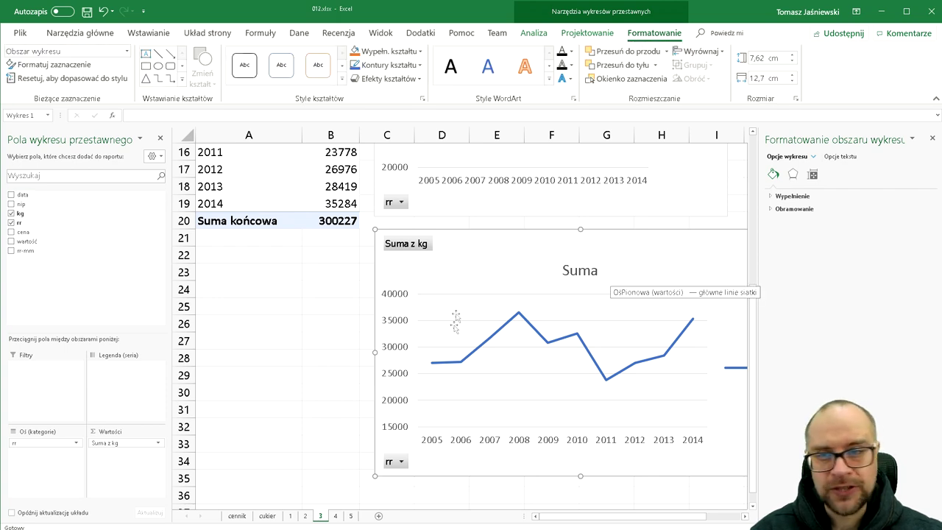
left_click(587, 34)
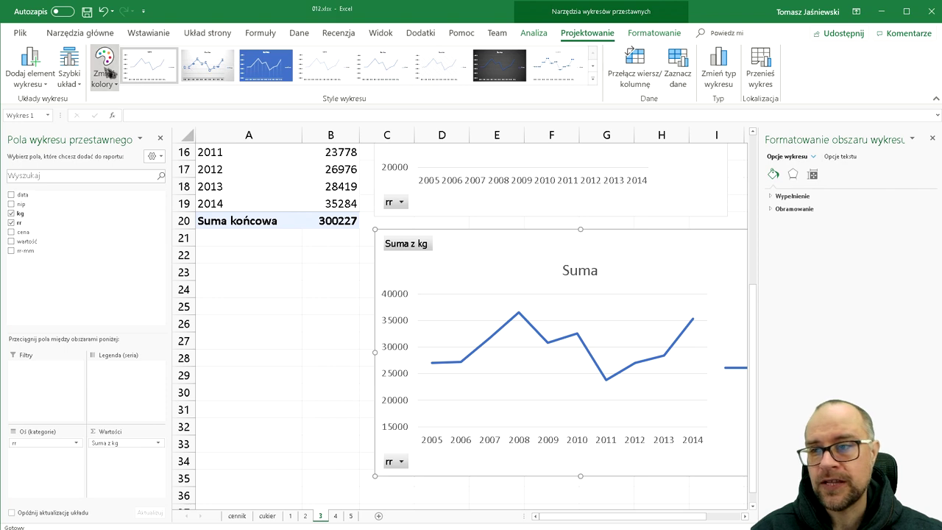
left_click(216, 69)
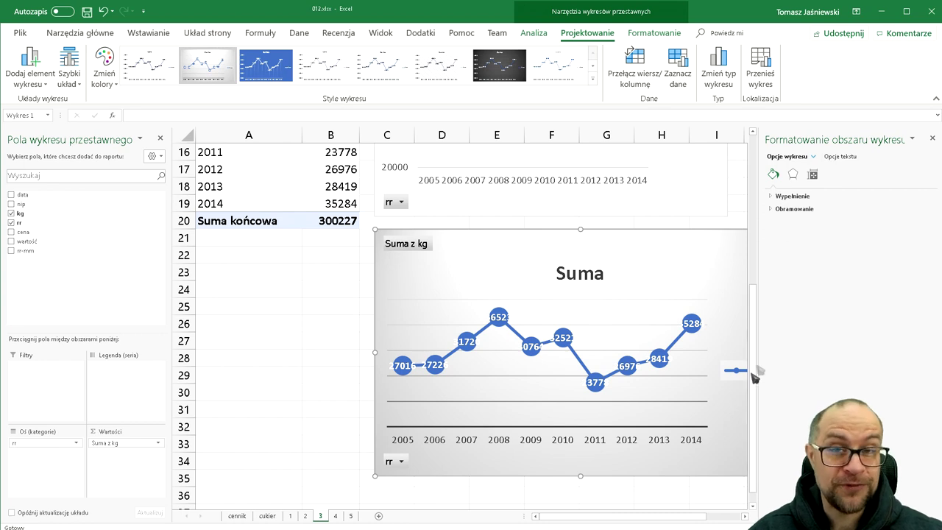
left_click(512, 72)
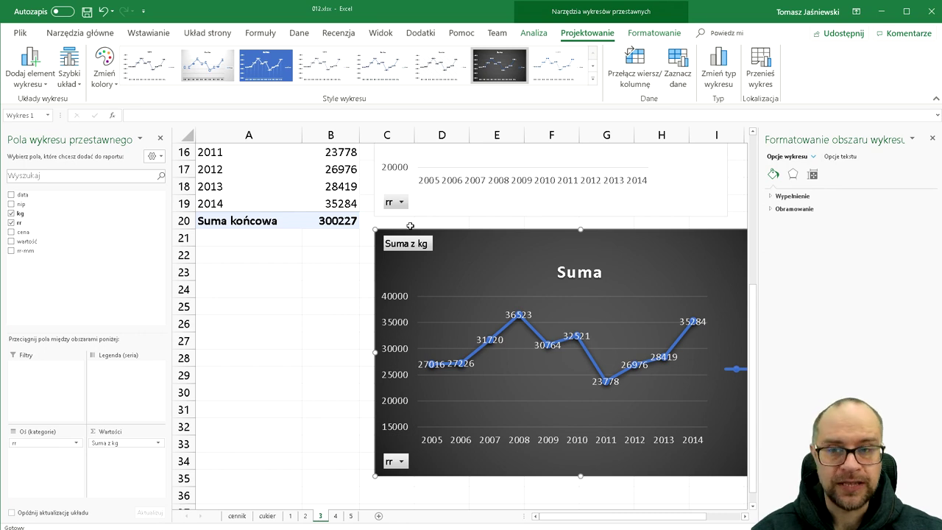
Inspect the context options for the chart area, vertical axis and sales data line
right_click(491, 265)
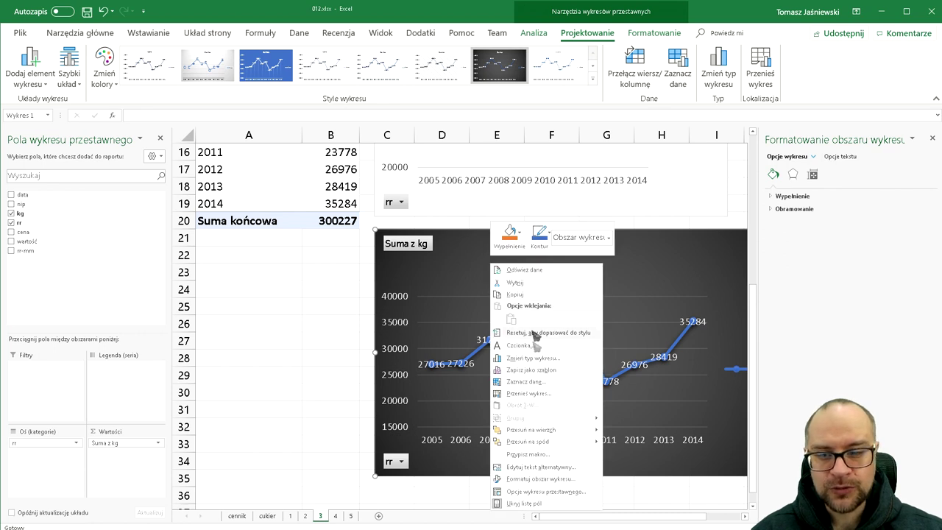
left_click(396, 364)
left_click(395, 365)
right_click(401, 346)
key("Escape")
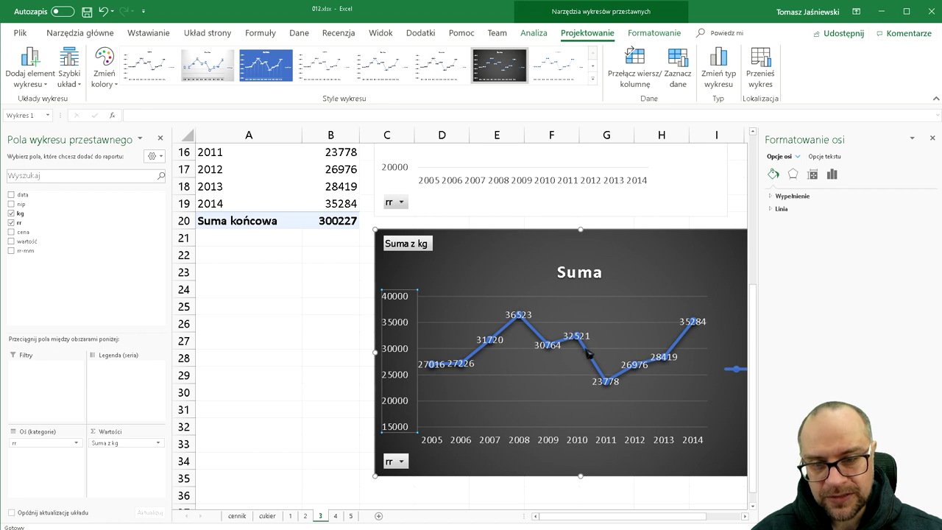
left_click(589, 353)
right_click(588, 353)
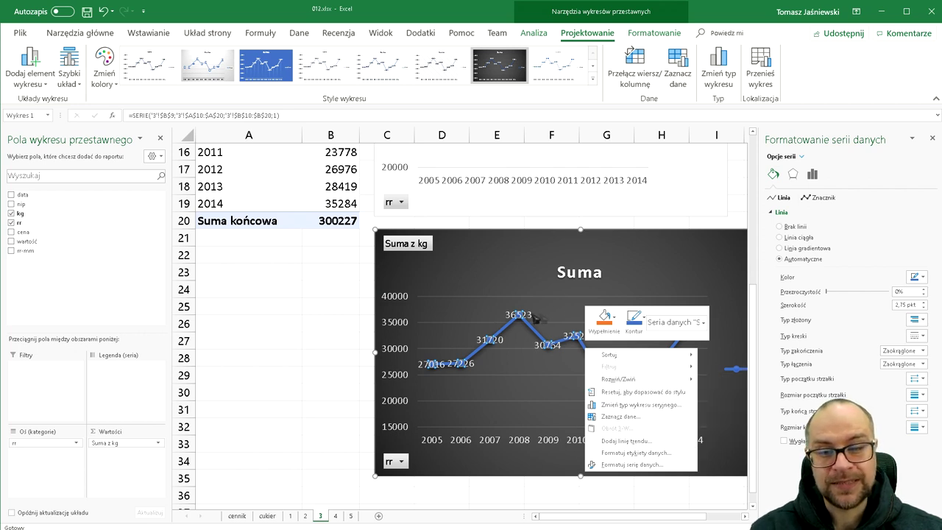
key("Escape")
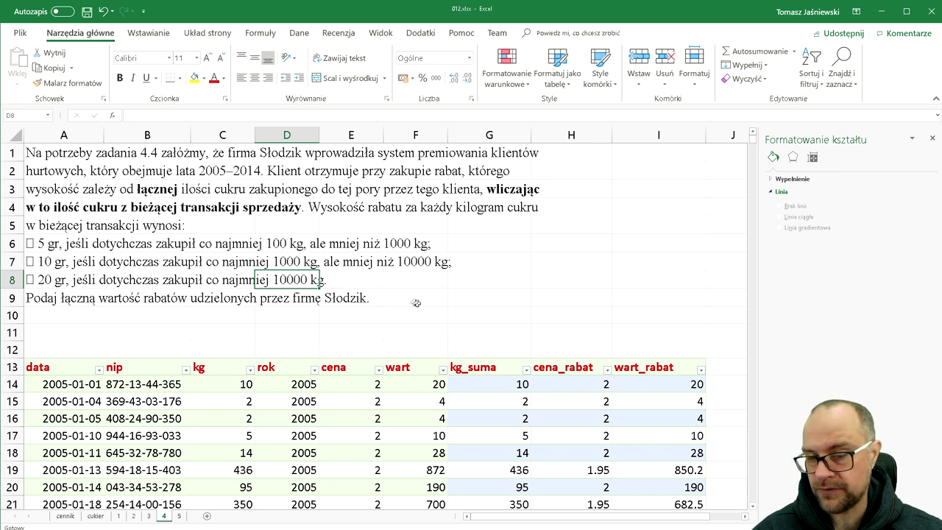
Scroll sheet 4 down to the sales table with kg_suma, cena_rabat and wart_rabat columns
scroll(531, 293, "down", 3)
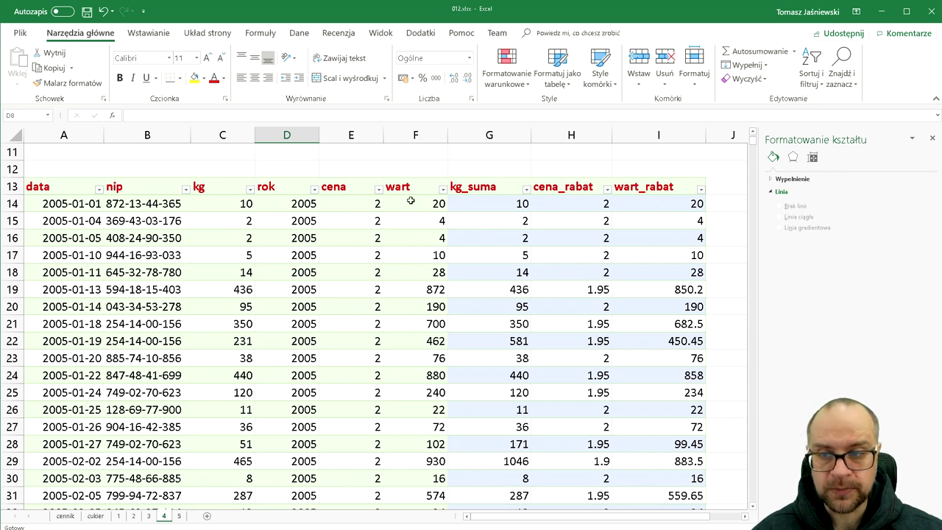
Inspect the first rows' kg, cena and wart values, then jump to the wart column's bottom total
left_click(410, 201)
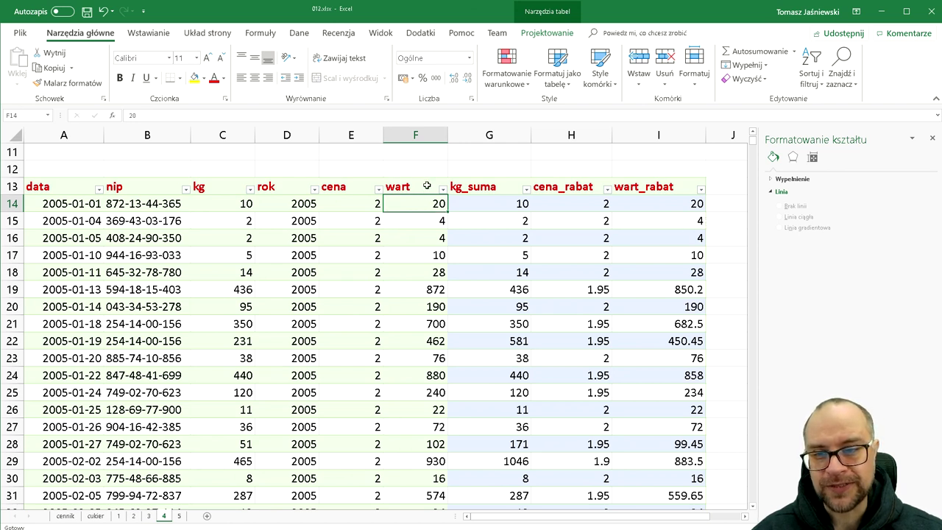
left_click(229, 207)
left_click(338, 207)
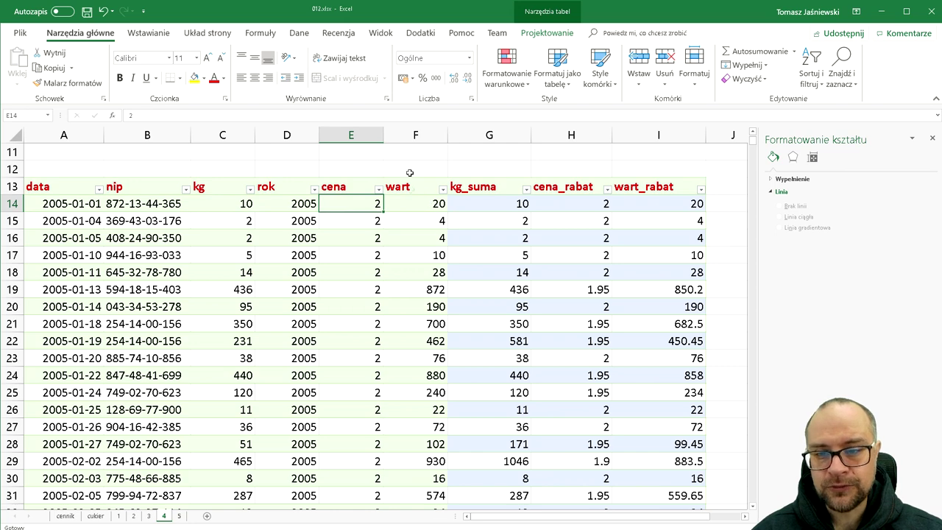
scroll(451, 358, "down", 2)
left_click(424, 392)
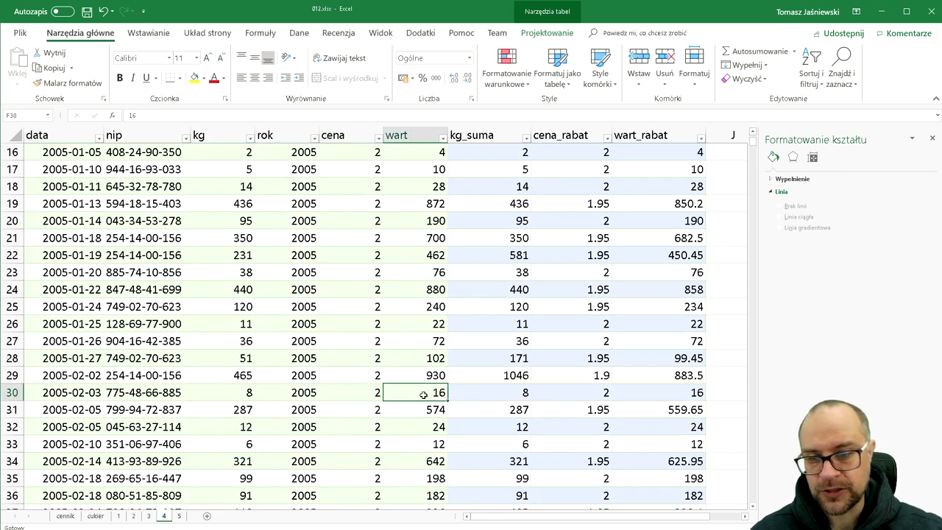
key("ctrl+Down")
scroll(368, 274, "up", 2)
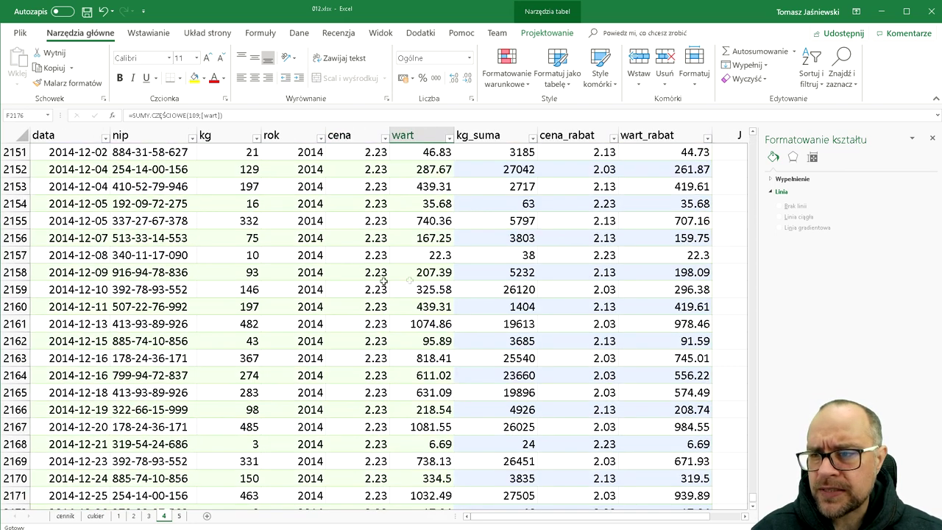
Check rows 2156 and 2161, the Suma row total and the yellow 38126.35 discount total
left_click(428, 243)
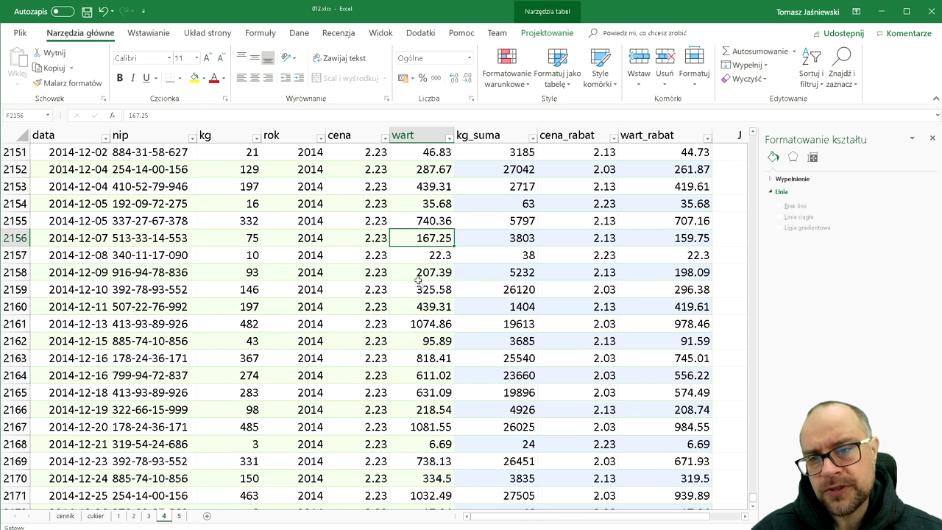
left_click(491, 236)
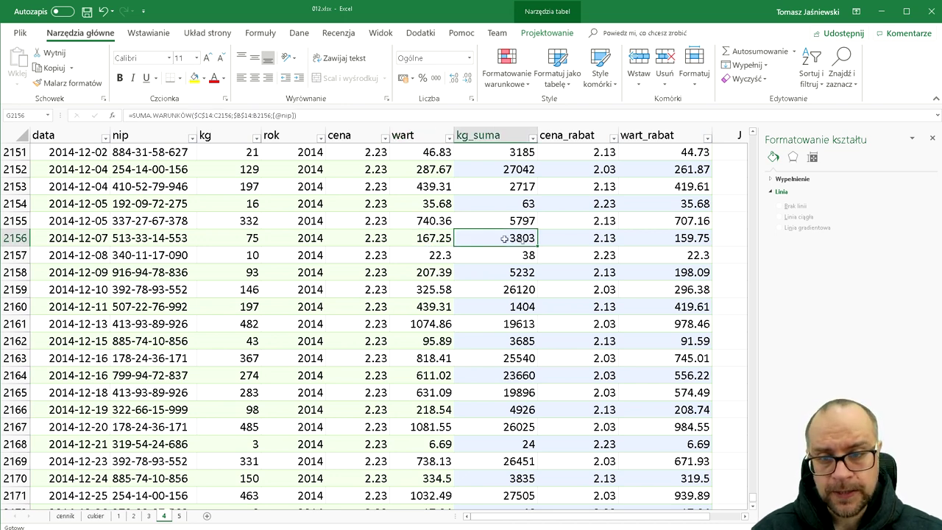
left_click(674, 241, "shift")
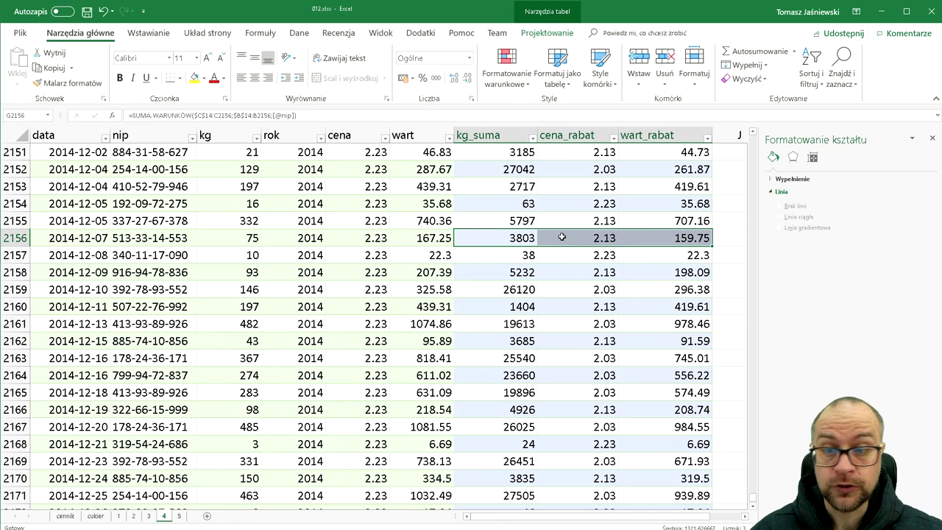
left_click(436, 328)
scroll(427, 329, "down", 2)
scroll(423, 329, "down", 3)
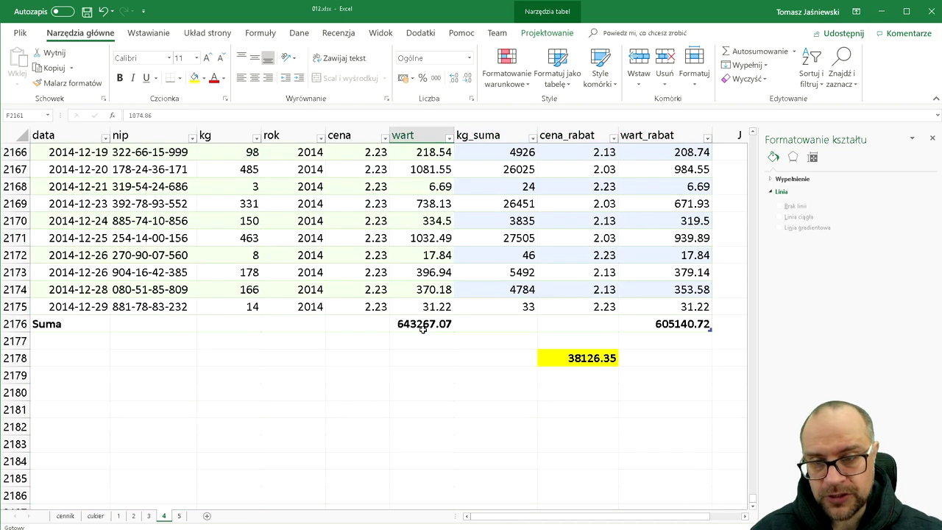
left_click(424, 328)
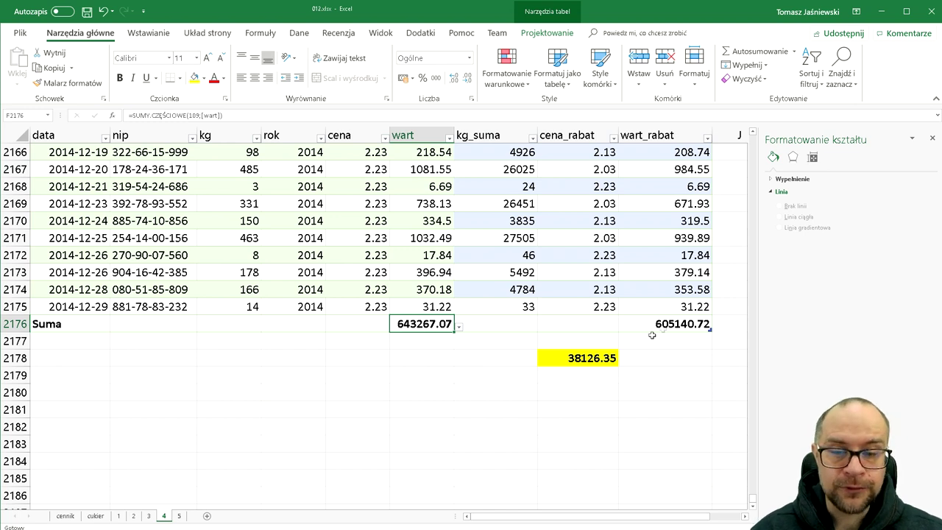
left_click(590, 358)
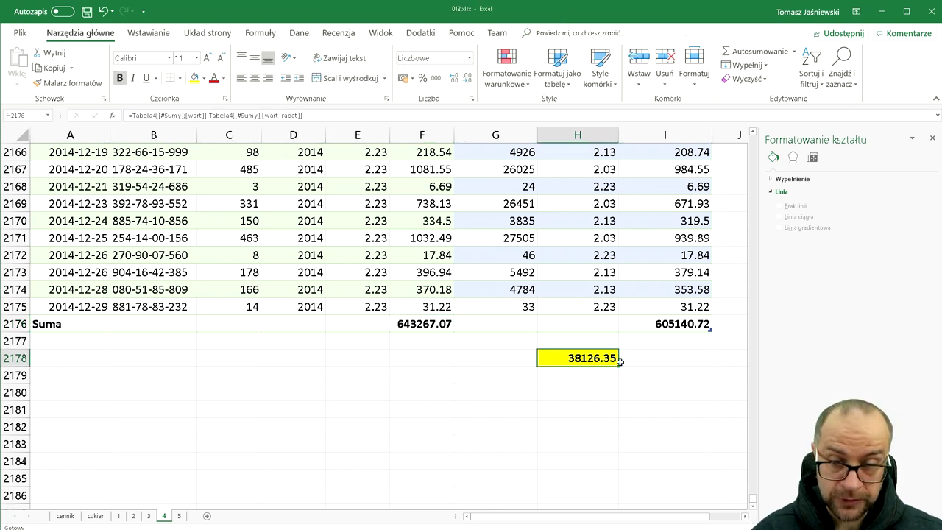
Return to the top of the cena_rabat column and the first kg_suma cell
key("Up")
key("Up")
key("Up")
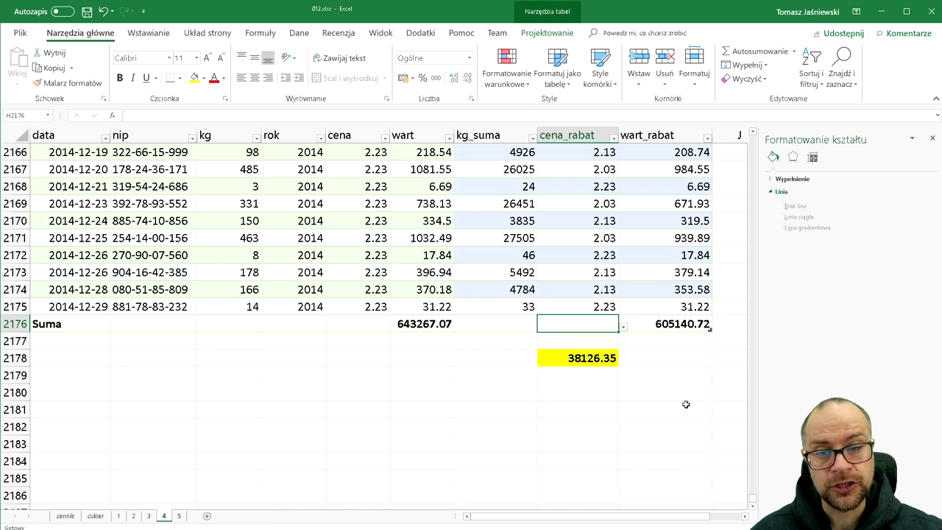
key("ctrl+Up")
scroll(656, 376, "up", 4)
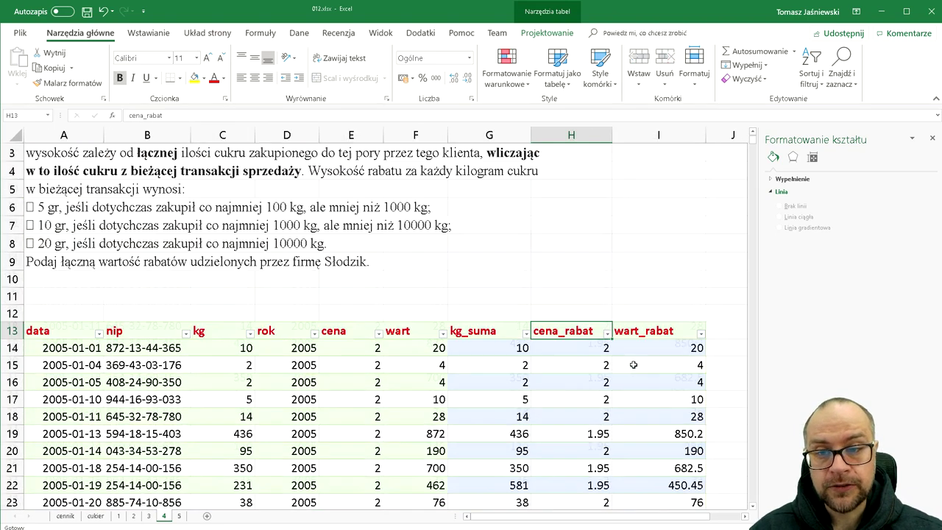
key("Down")
key("Left")
scroll(634, 365, "down", 2)
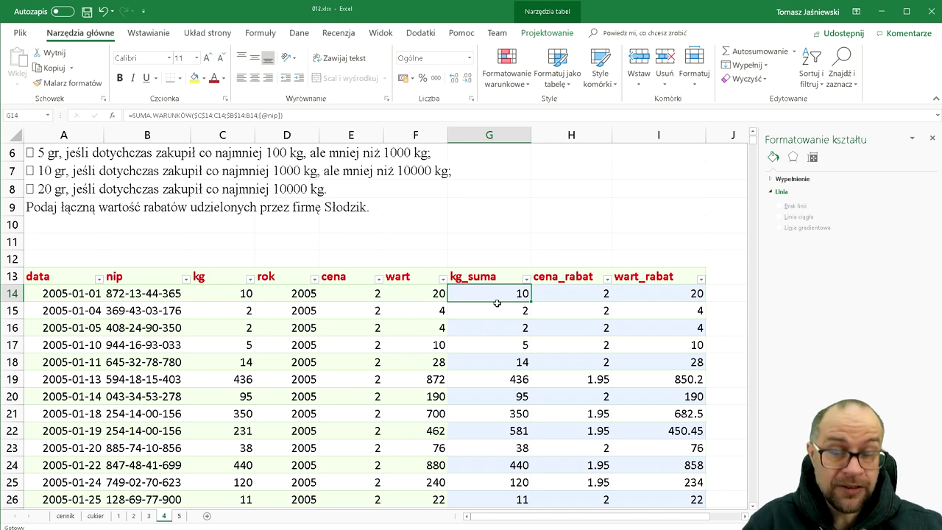
key("F2")
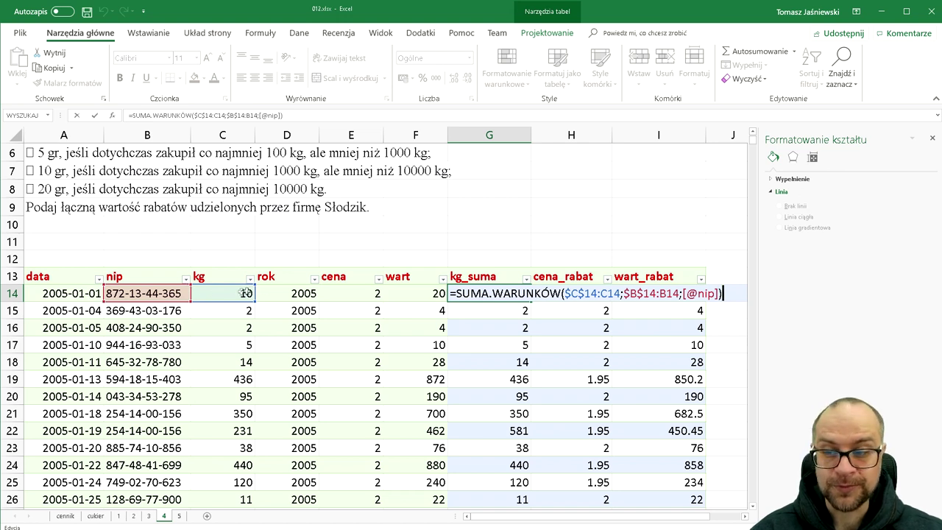
key("ctrl+Return")
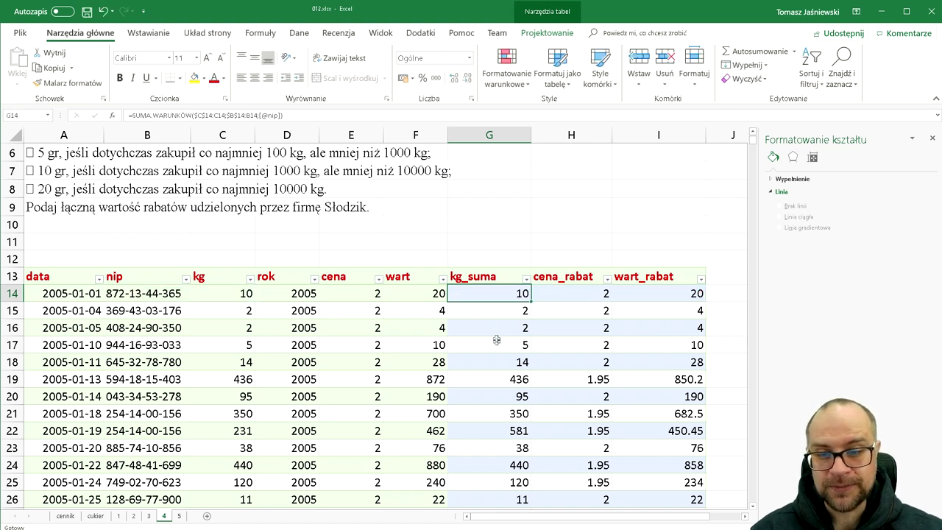
left_click(497, 345)
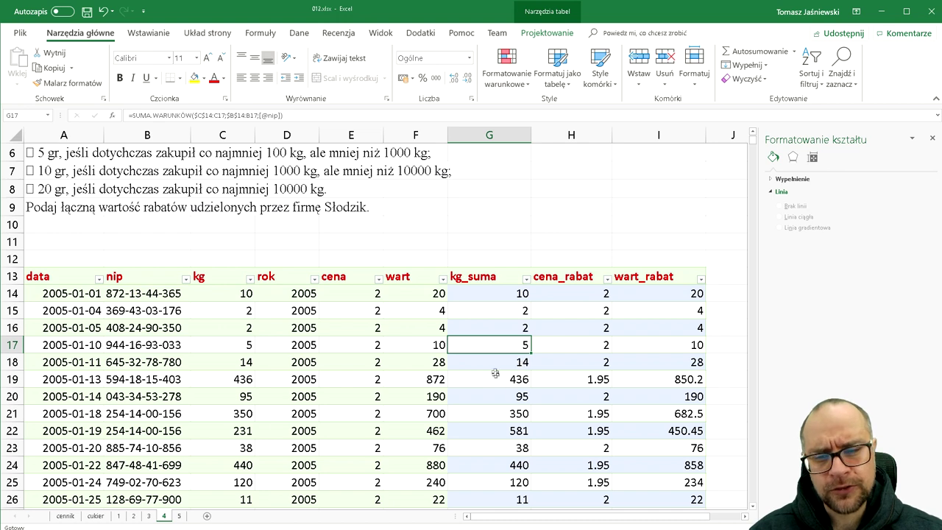
key("Down")
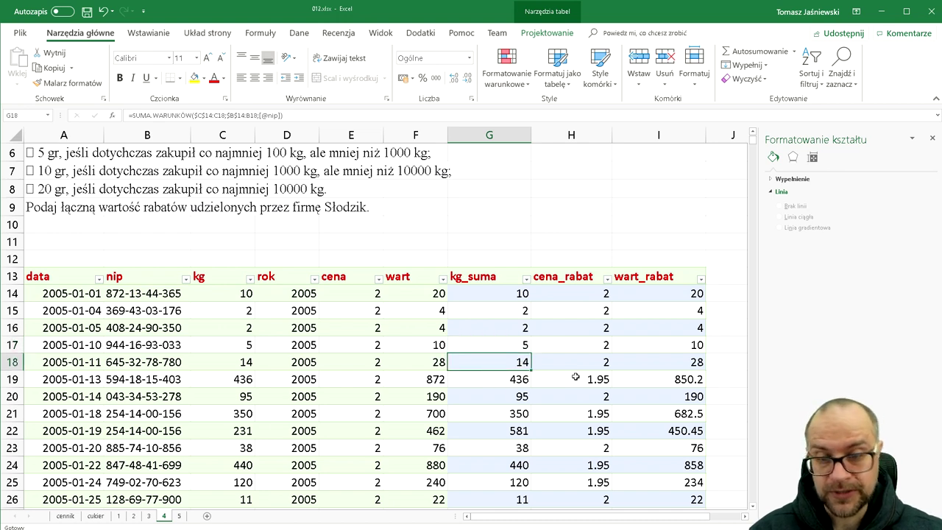
key("F2")
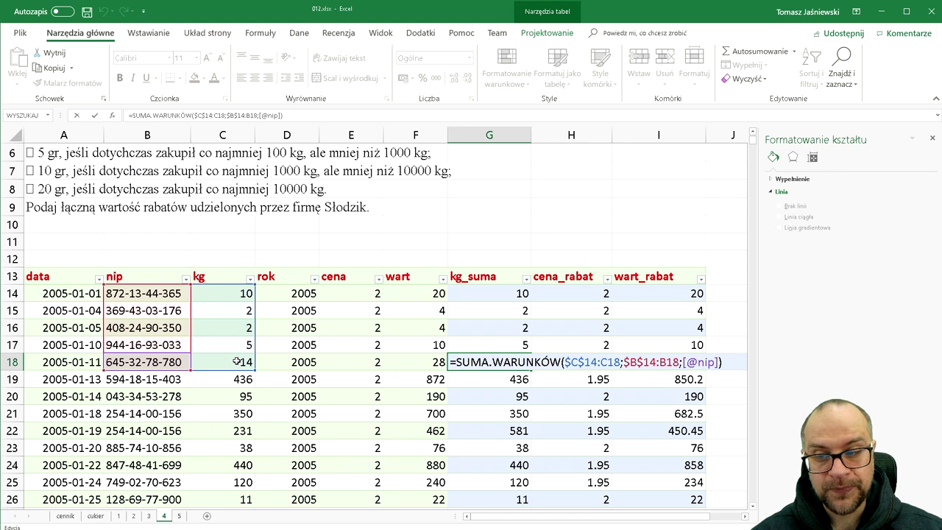
key("ctrl+Return")
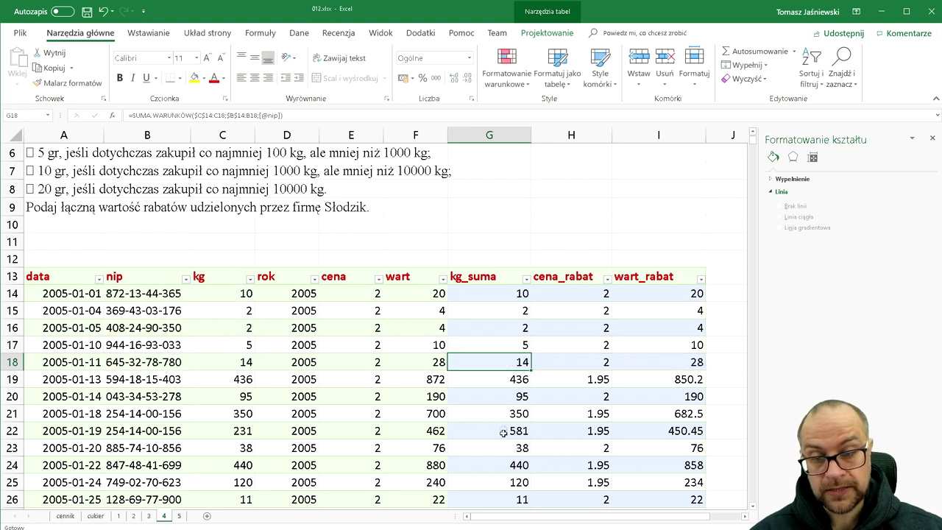
left_click(504, 431)
key("F2")
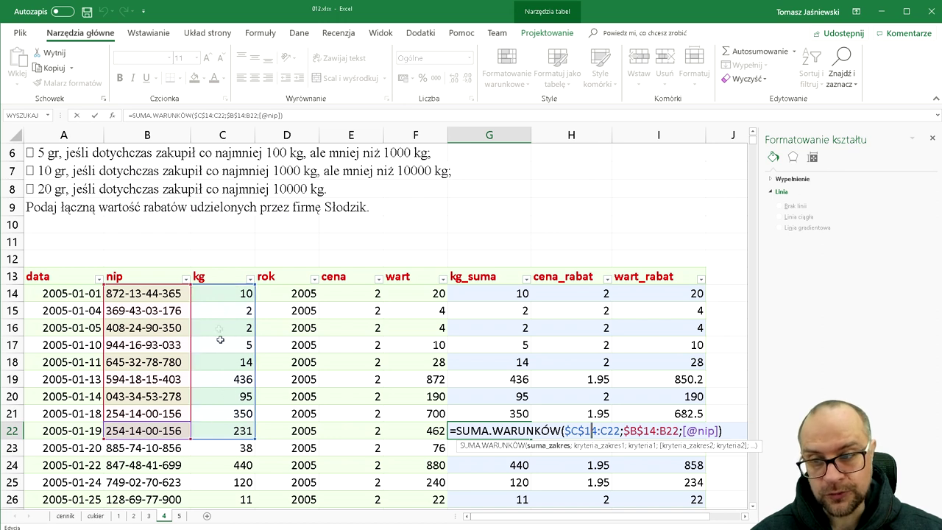
left_click(651, 433)
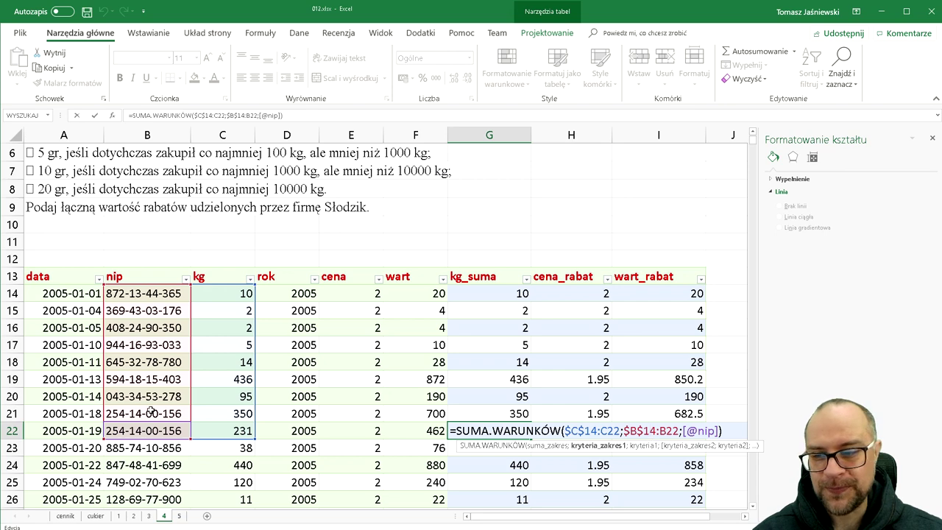
key("ctrl+Return")
scroll(279, 432, "down", 2)
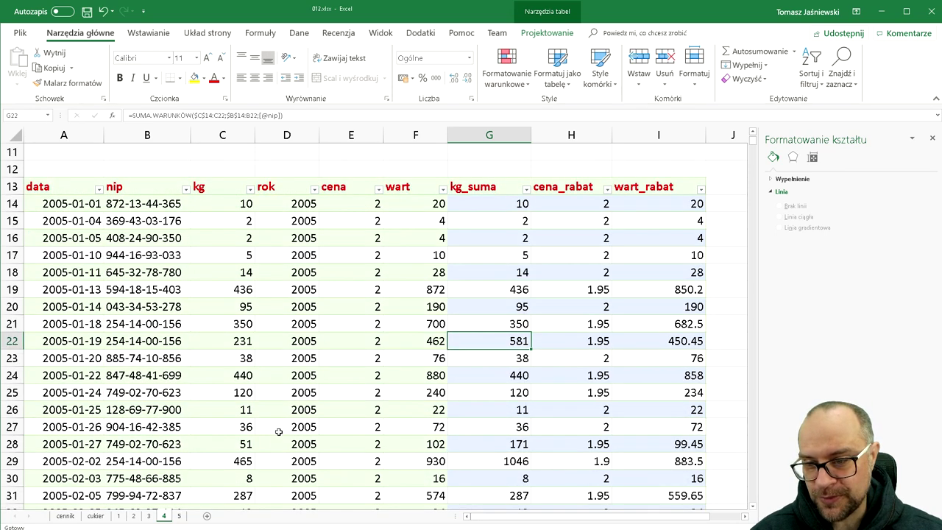
left_click(505, 457)
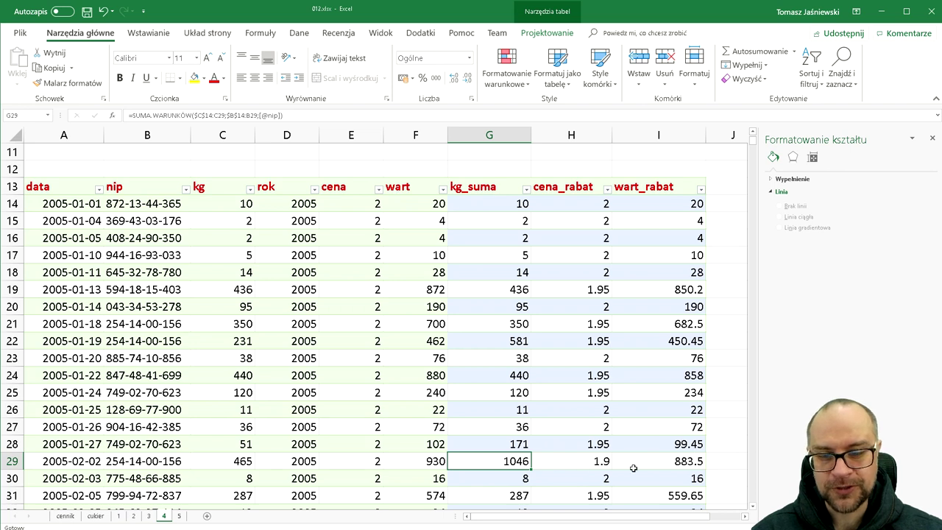
key("F2")
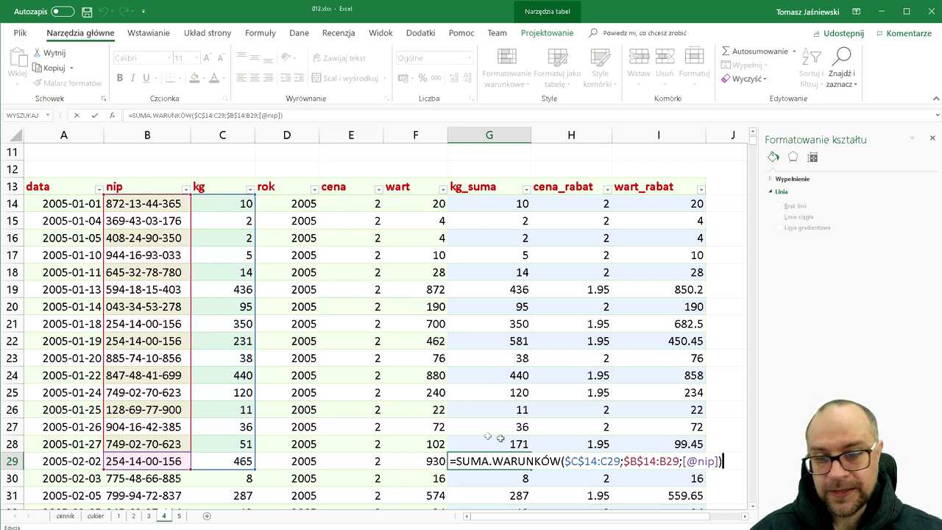
key("ctrl+Return")
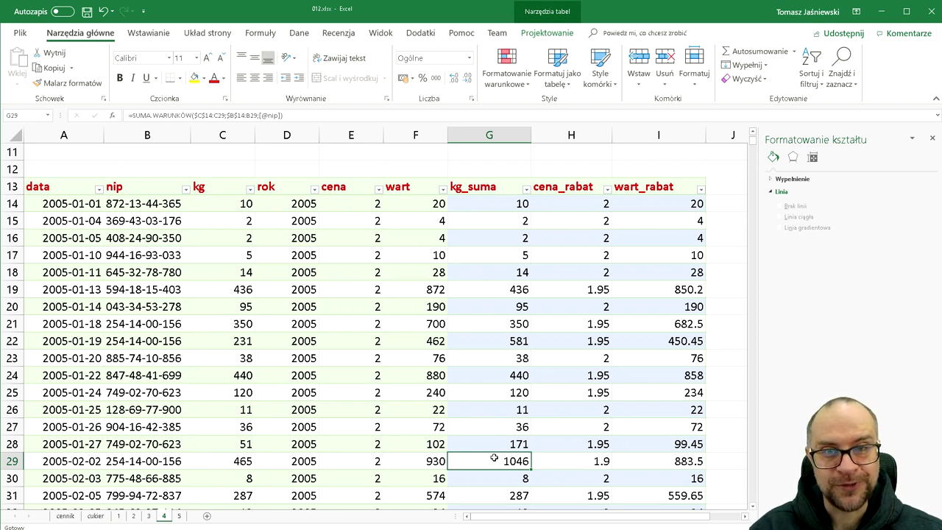
left_click(572, 203)
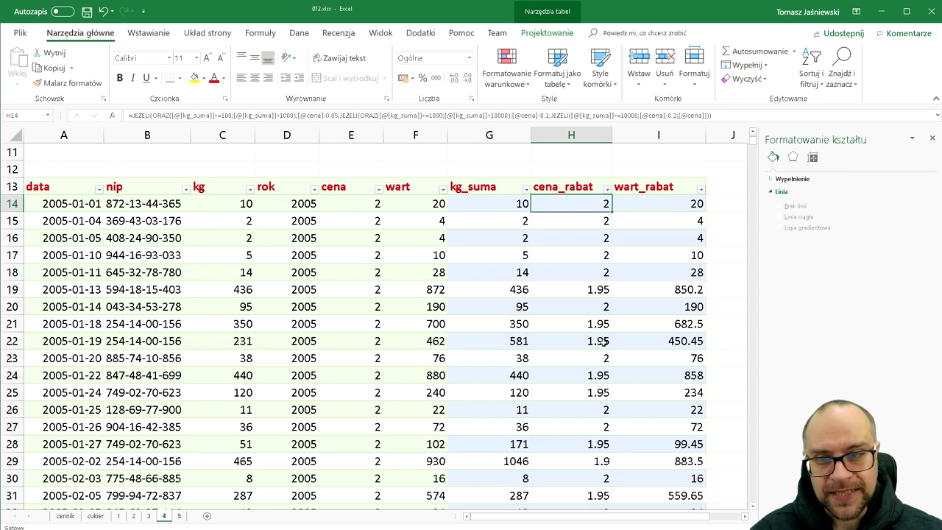
Check the base price in E14, then display H14's nested cena_rabat formula with its 0.05, 0.1 and 0.2 discount tiers
left_click(345, 205)
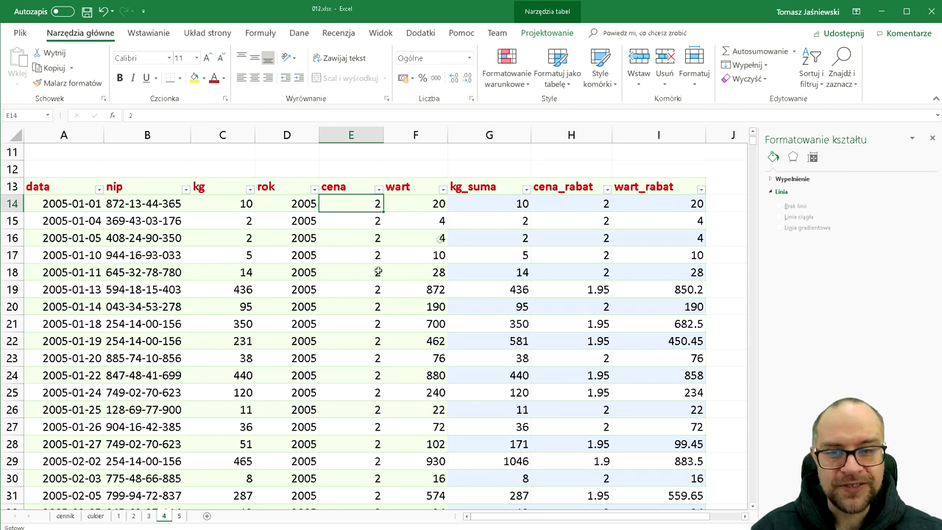
left_click(571, 208)
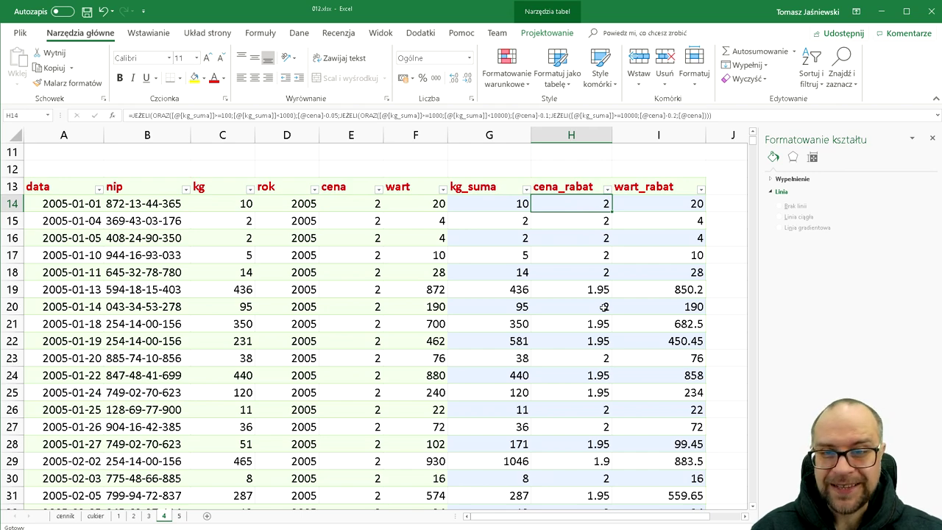
key("F2")
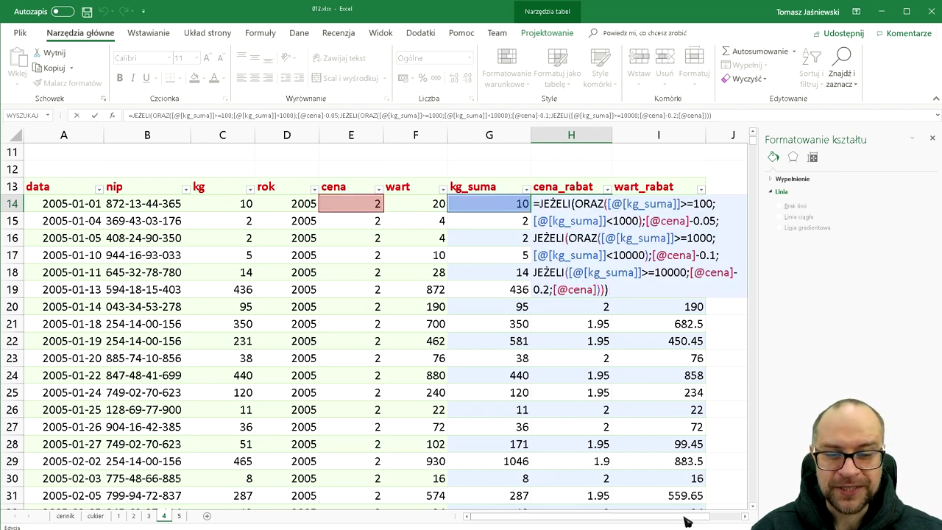
scroll(667, 471, "right", 1)
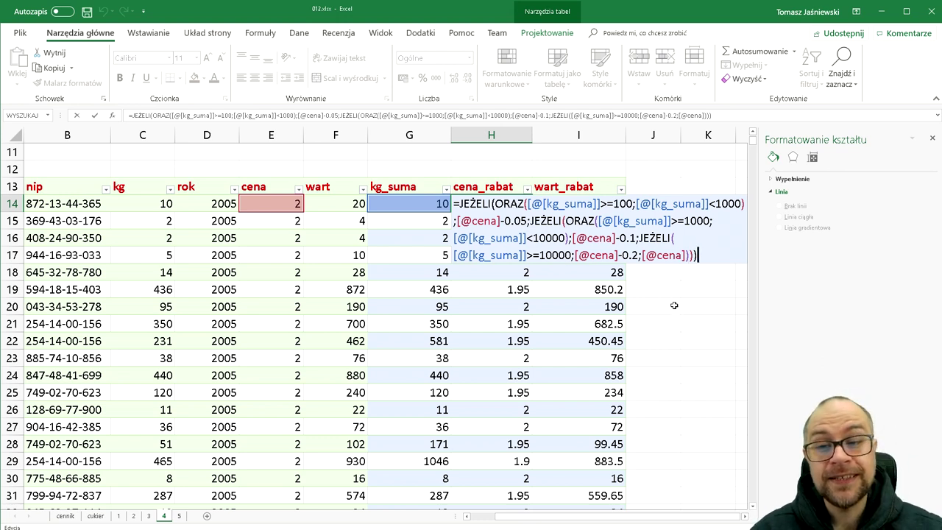
Confirm the cena_rabat formula unchanged and move down to the 1.95 discounted price in row 19
key("ctrl+Return")
key("Down")
key("Down")
key("Down")
key("Down")
key("Down")
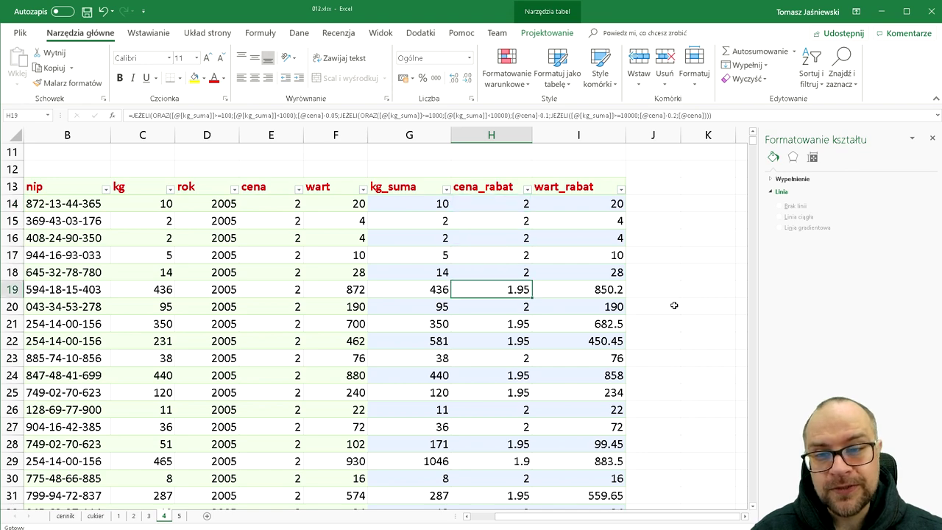
scroll(497, 295, "down", 7)
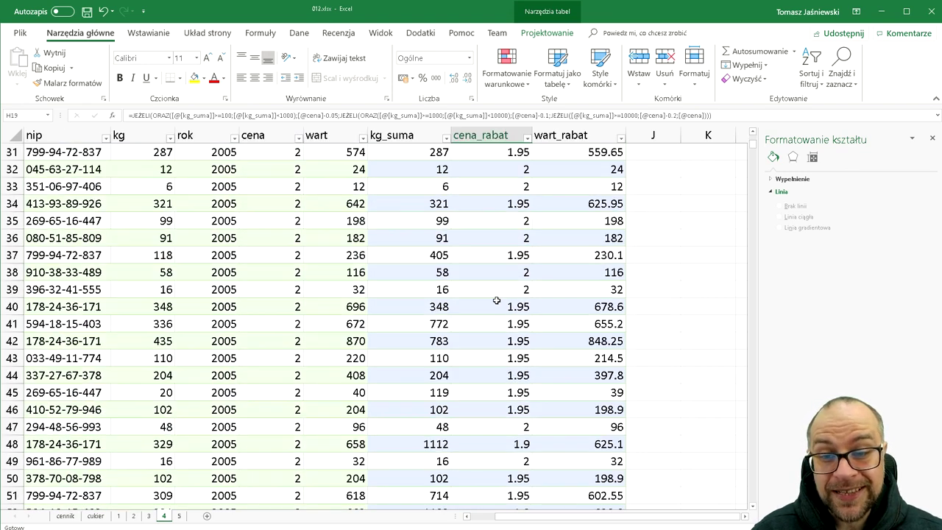
scroll(498, 297, "down", 5)
scroll(498, 298, "down", 3)
scroll(496, 300, "down", 5)
scroll(497, 298, "down", 3)
scroll(494, 284, "up", 10)
scroll(494, 278, "up", 13)
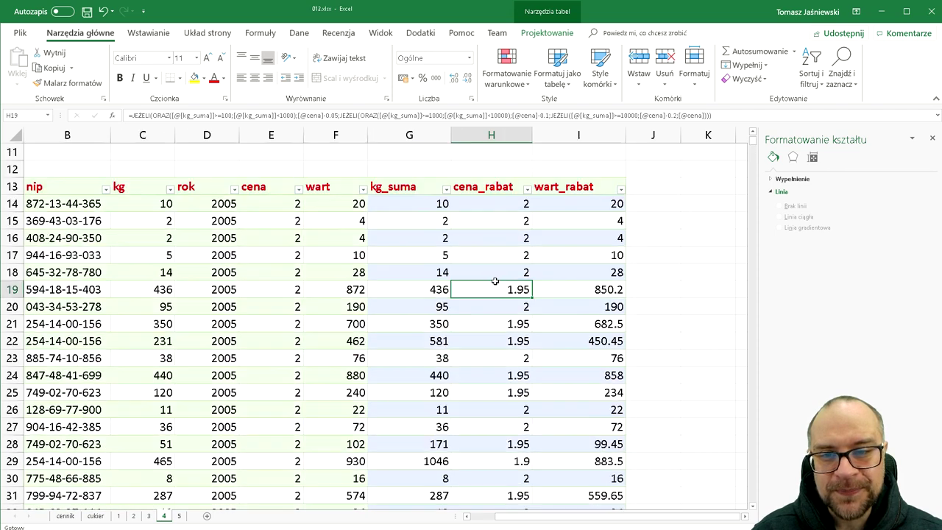
left_click(590, 205)
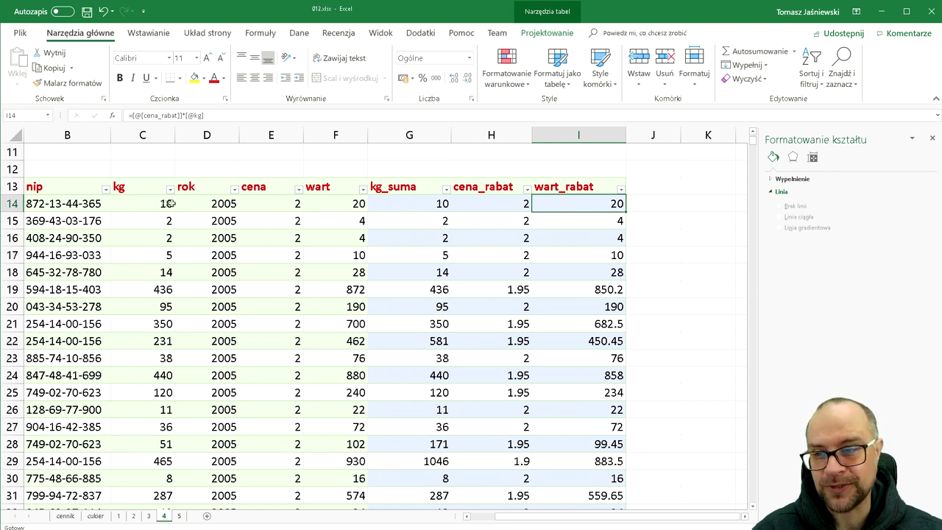
left_click_drag(155, 205, 156, 346)
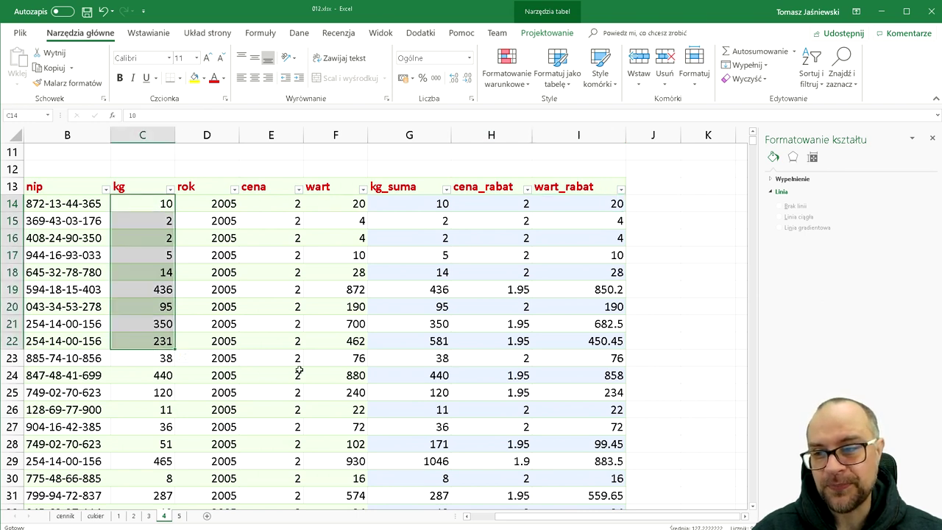
Jump to the end of the wart_rabat column and select the yellow 38126.35 total cell
left_click(600, 223)
key("ctrl+Down")
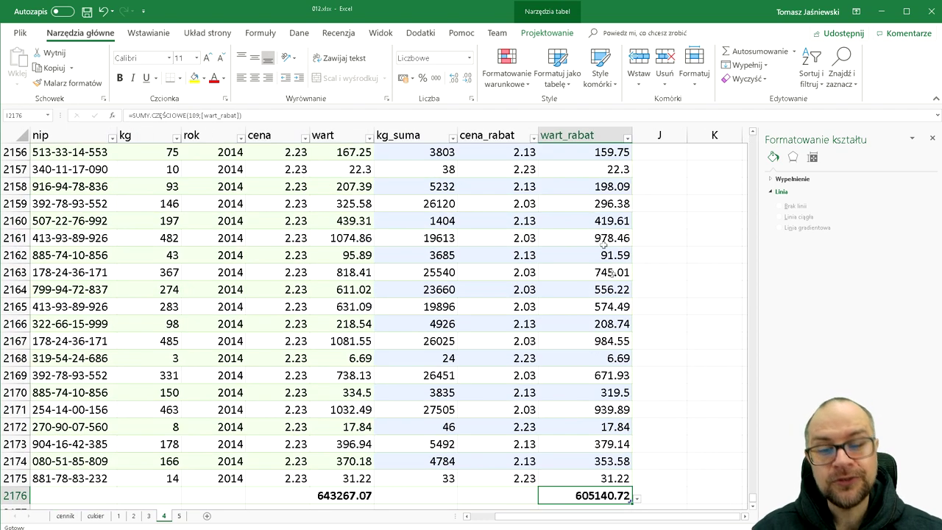
scroll(611, 273, "down", 3)
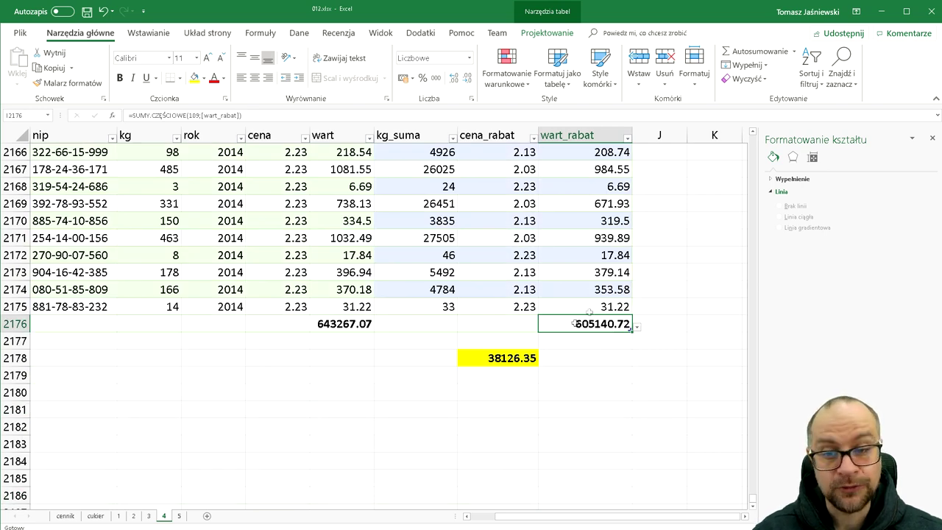
left_click(500, 355)
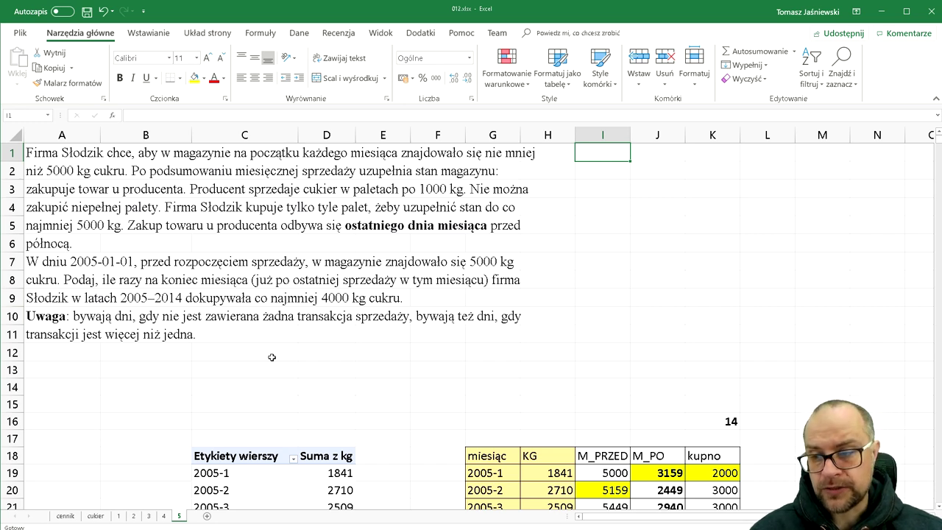
scroll(140, 342, "down", 2)
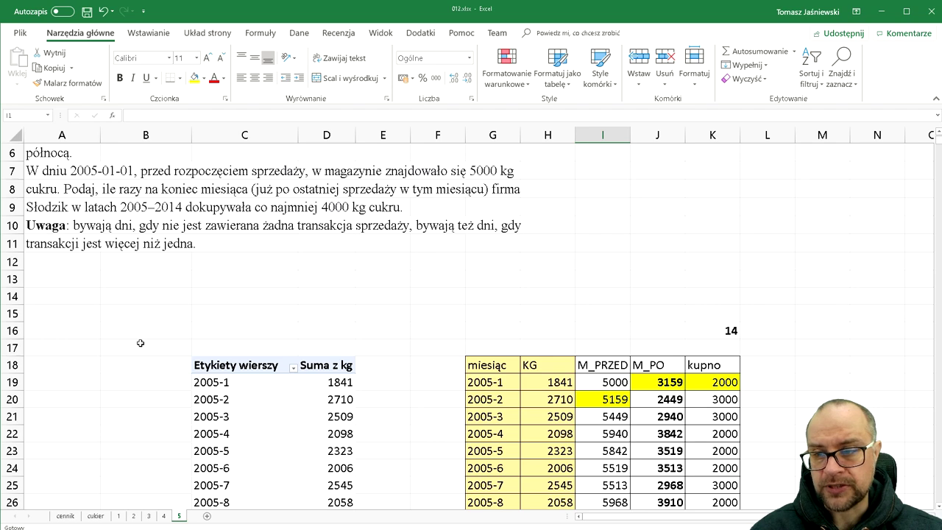
scroll(251, 243, "down", 2)
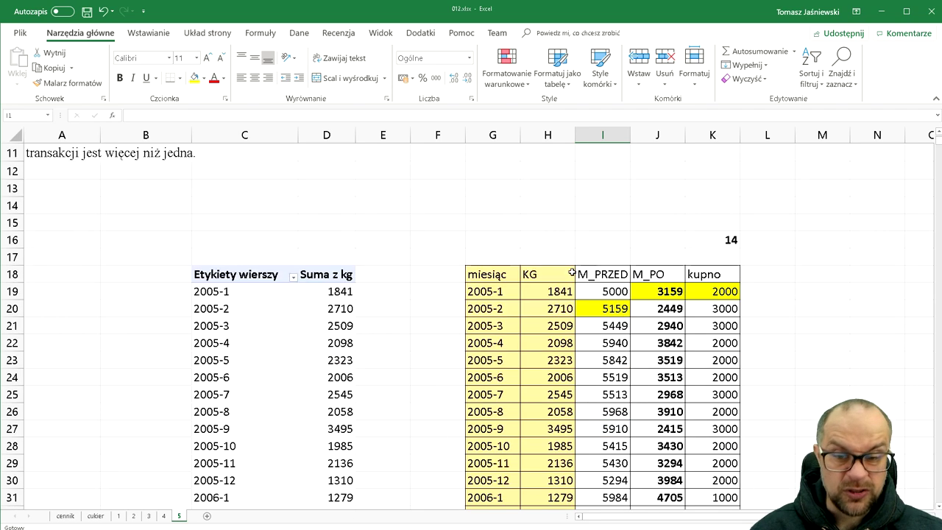
scroll(572, 271, "down", 2)
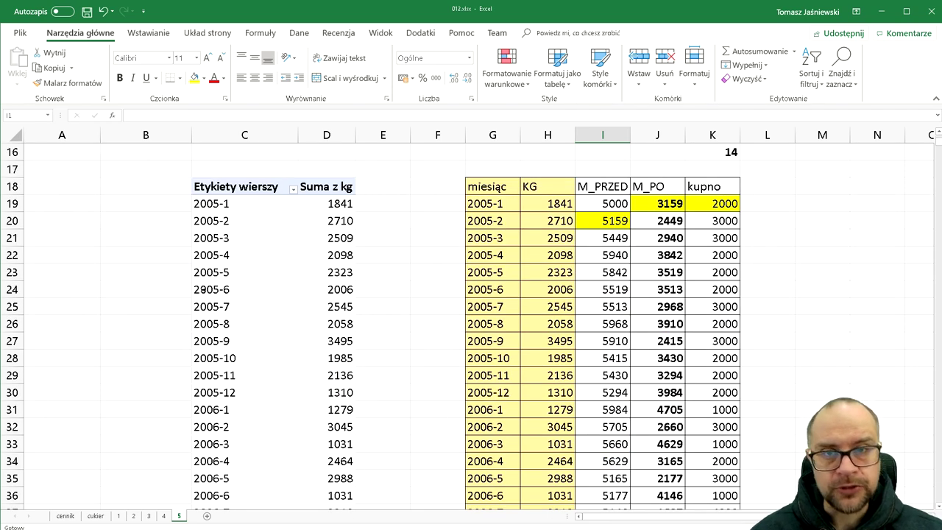
scroll(200, 289, "up", 2)
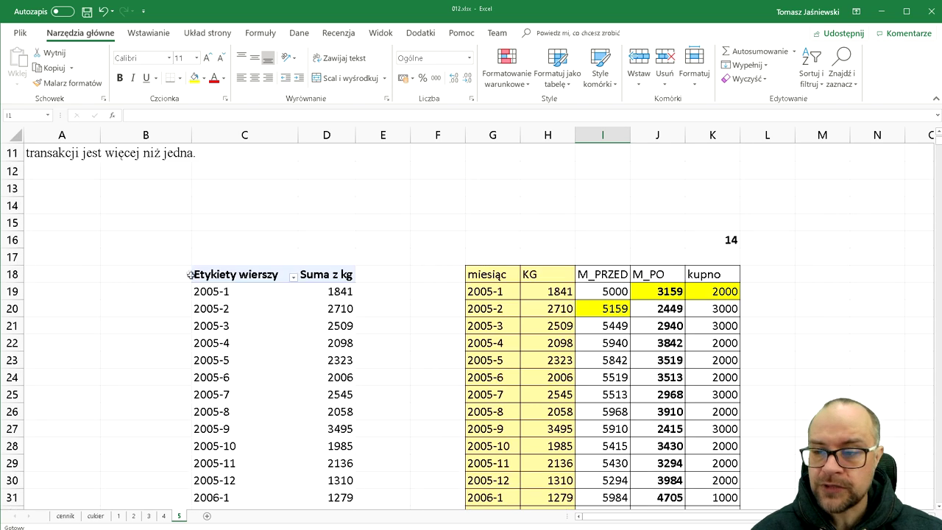
left_click(231, 294)
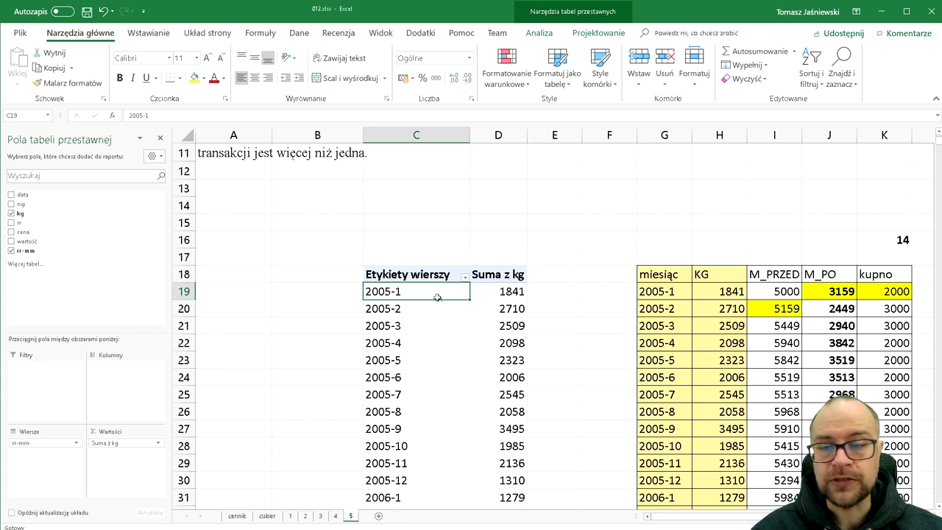
Scroll down the sheet 5 restock table toward the pivot table
scroll(437, 296, "down", 2)
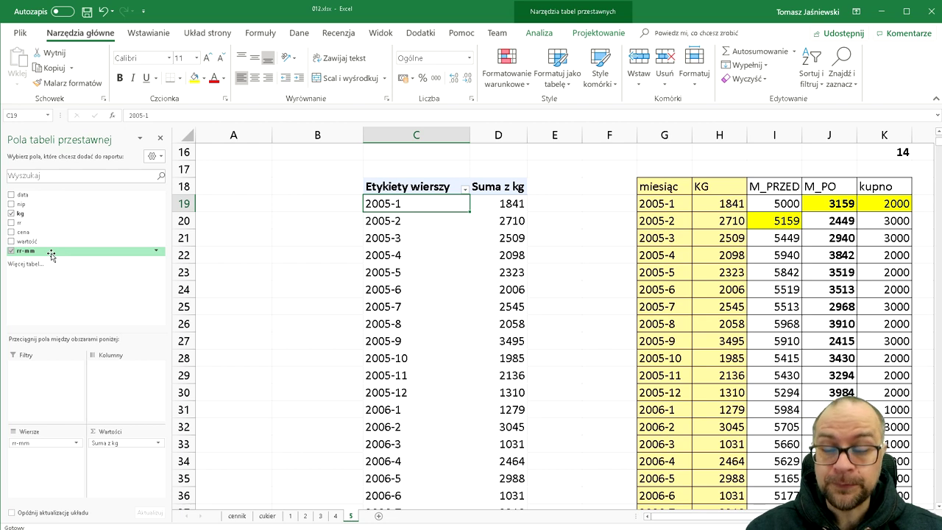
left_click(269, 516)
scroll(403, 289, "up", 5)
left_click(404, 289)
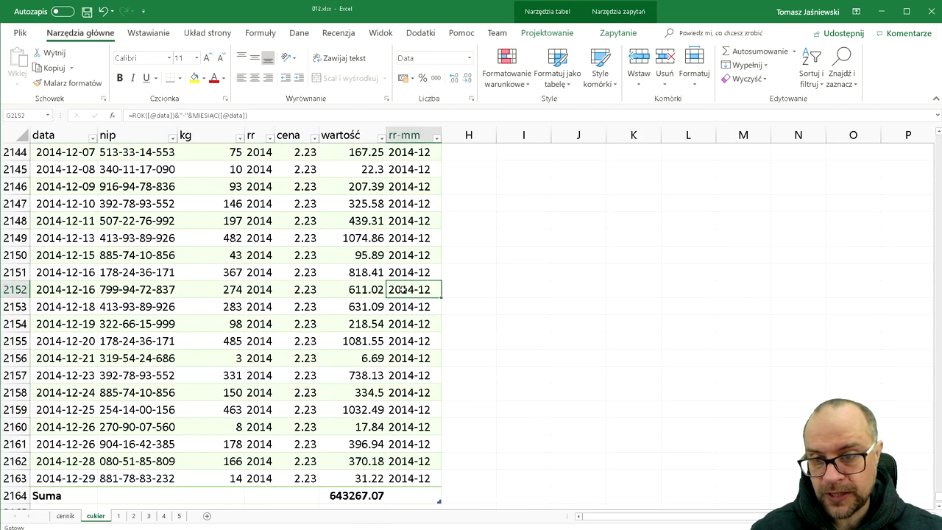
key("ctrl+Up")
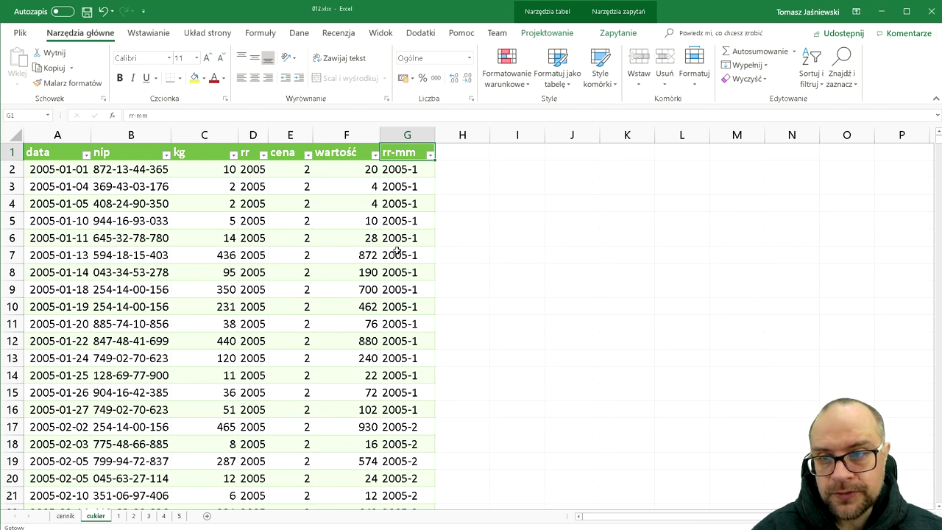
left_click(179, 516)
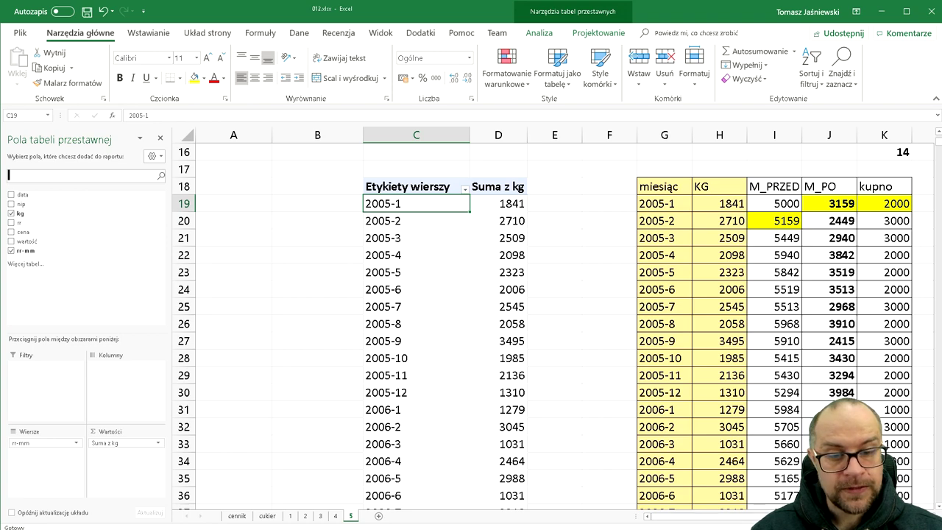
scroll(559, 293, "right", 1)
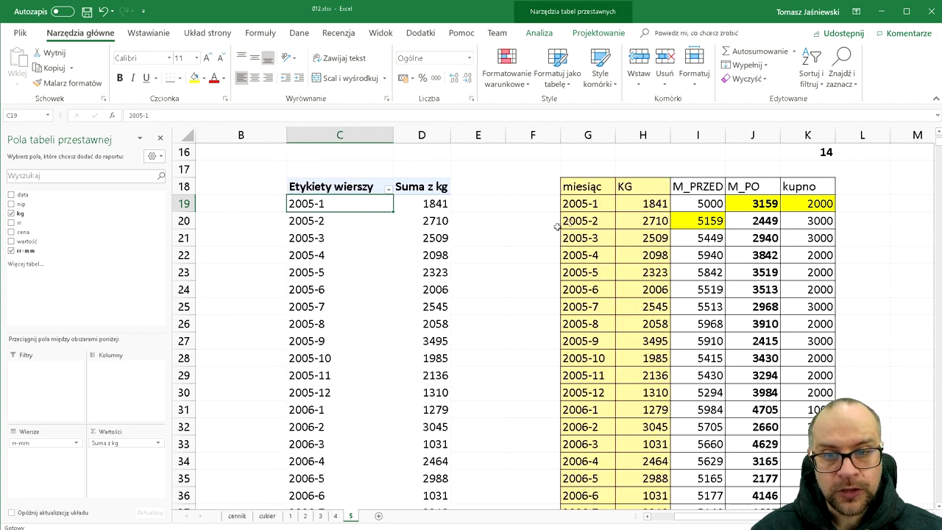
left_click(582, 211)
left_click(482, 204)
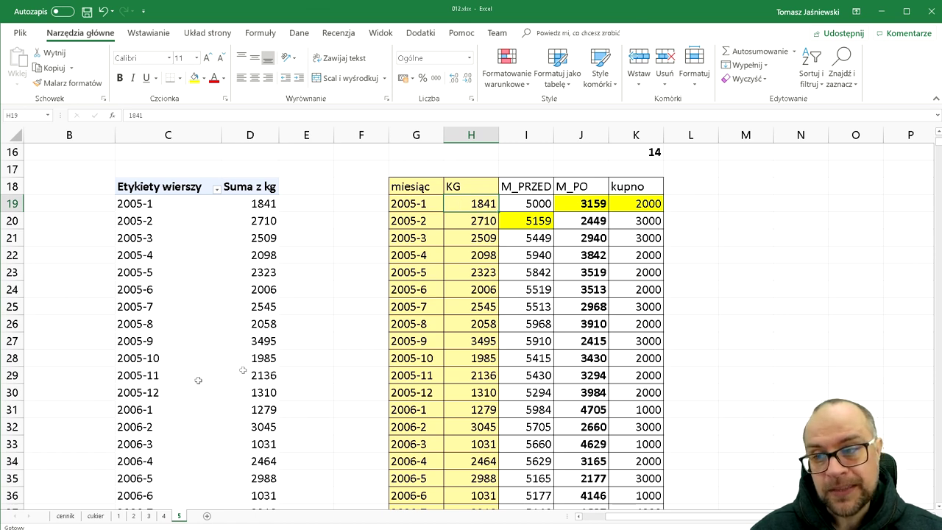
left_click(193, 189)
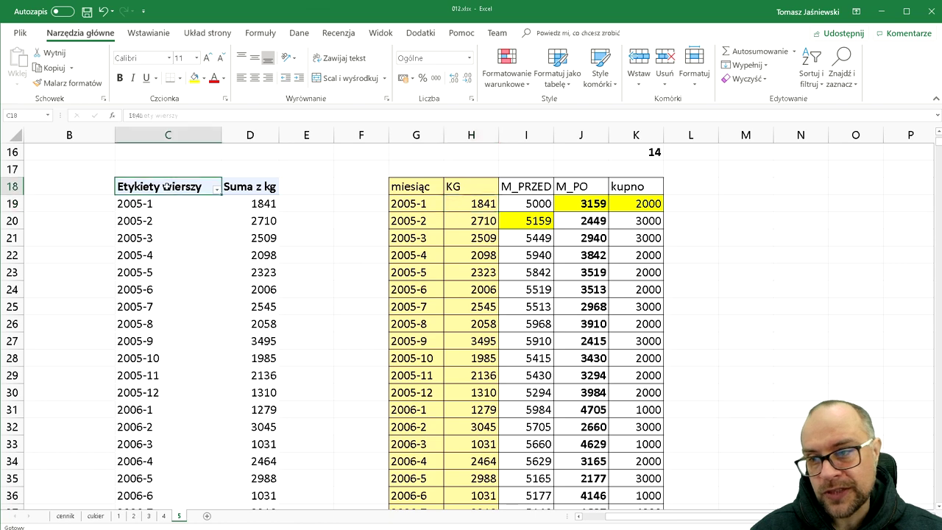
left_click(439, 186, "shift")
left_click(440, 186)
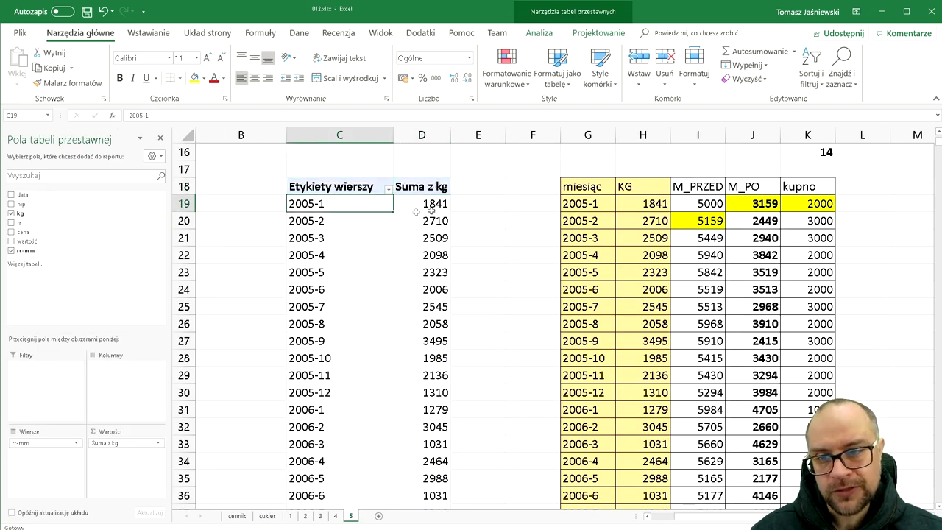
left_click_drag(313, 207, 434, 206)
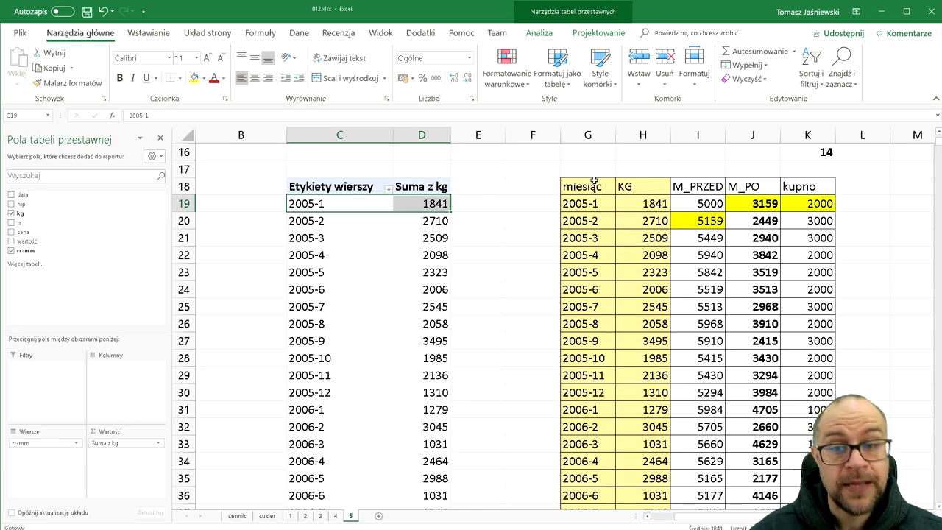
left_click(573, 186)
left_click(456, 188)
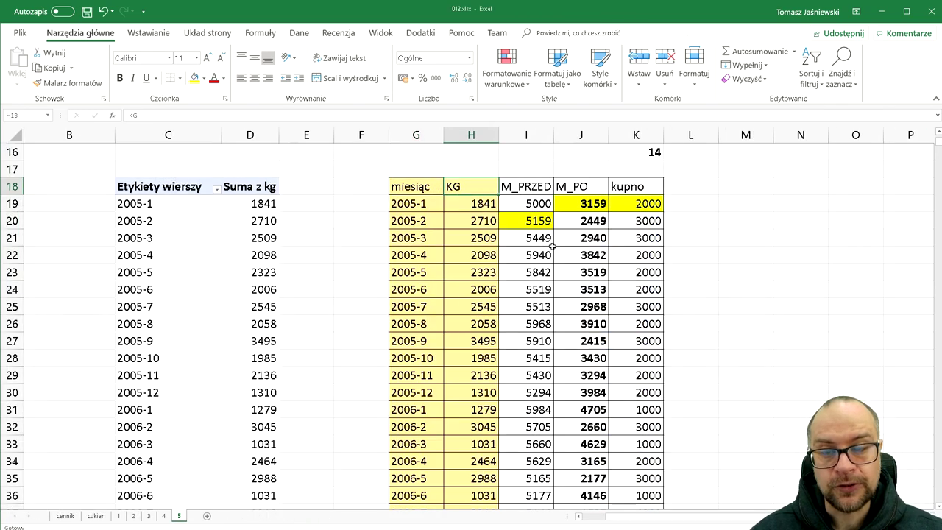
key("Right")
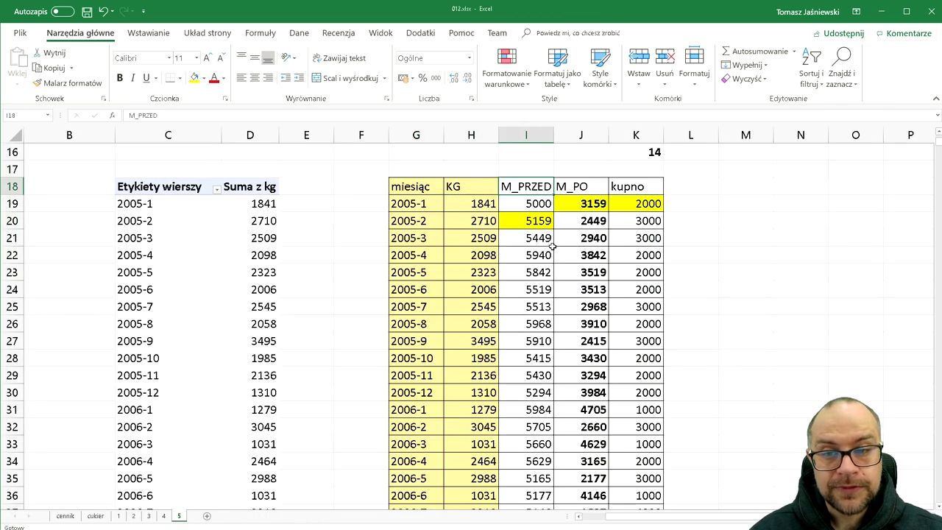
key("Down")
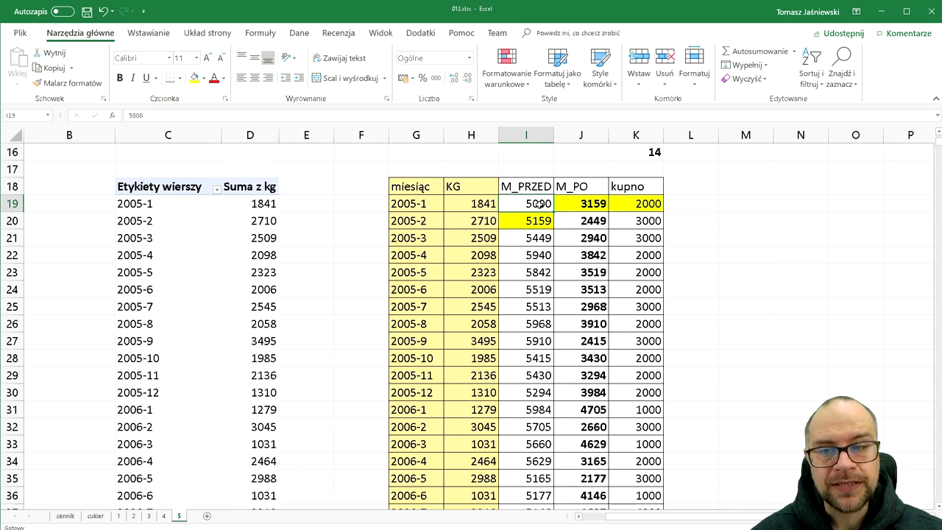
left_click(380, 203)
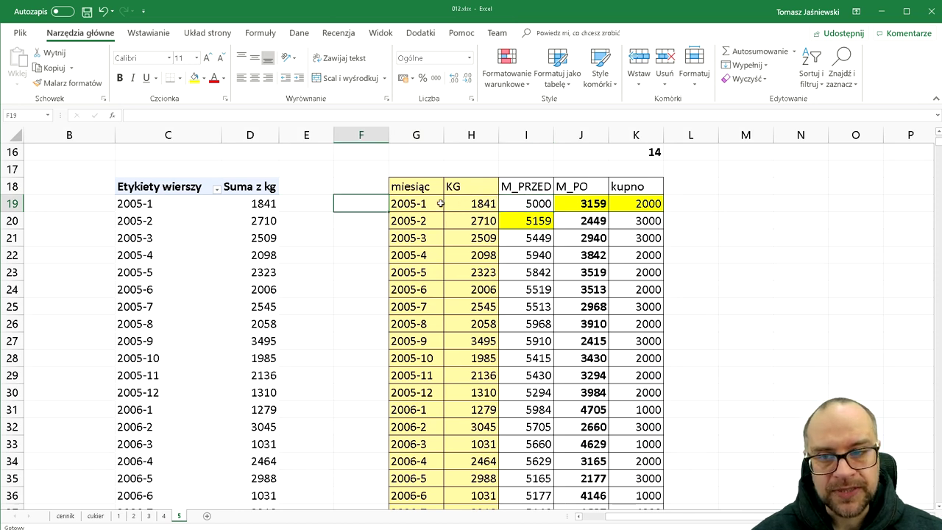
left_click(438, 204)
left_click(481, 202)
left_click(539, 204)
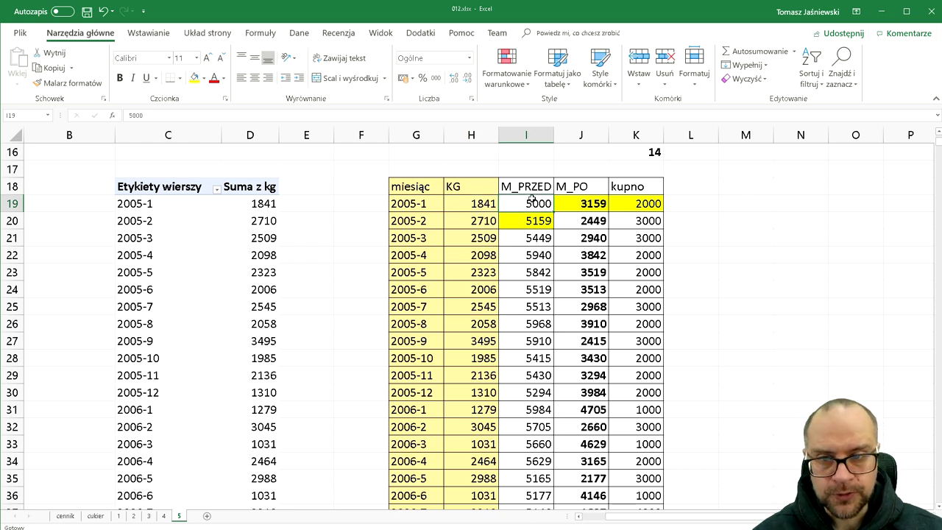
left_click(583, 204)
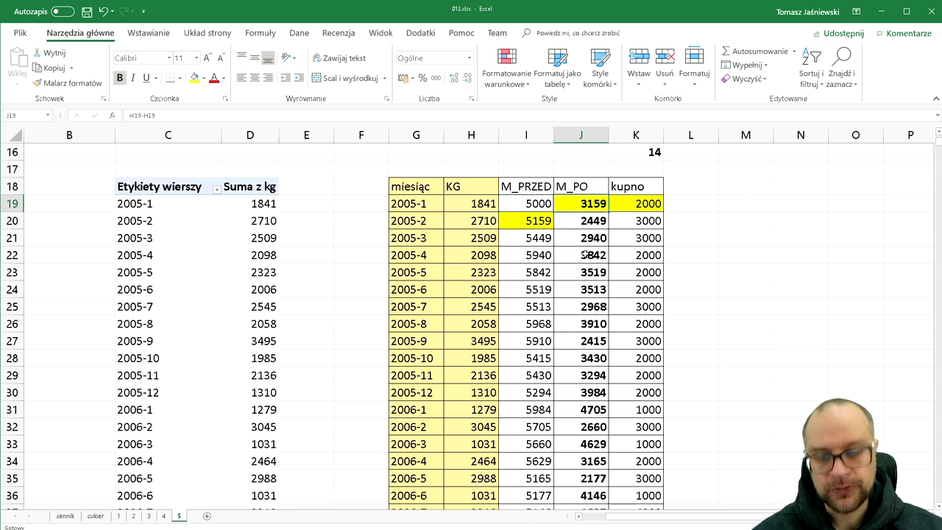
key("F2")
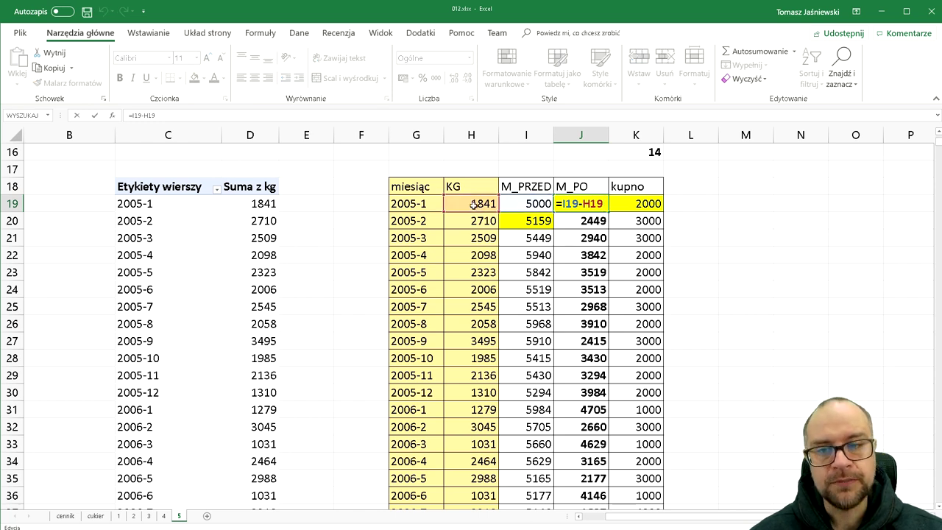
key("ctrl+Return")
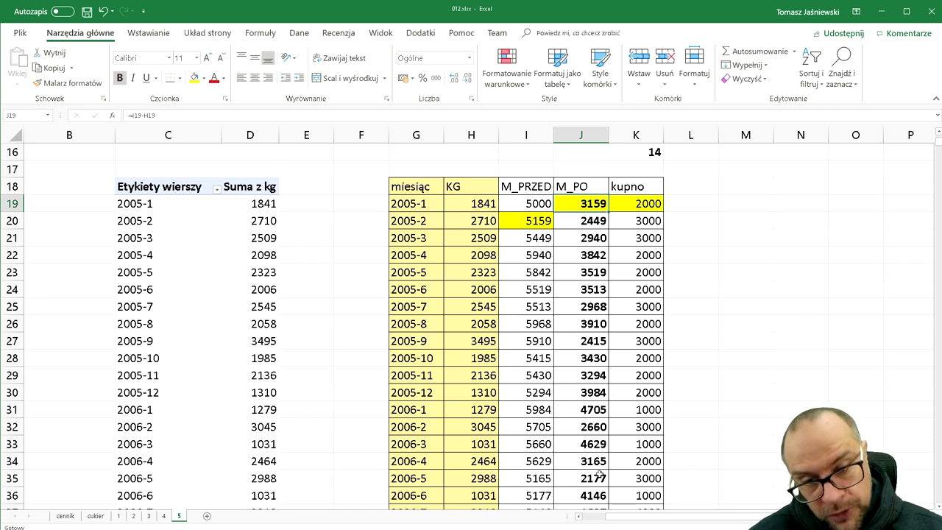
left_click(521, 203)
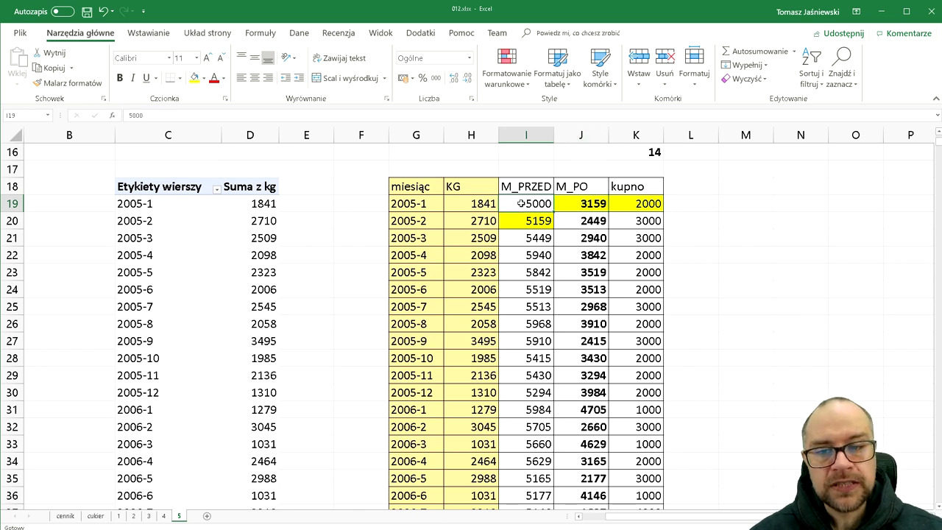
left_click_drag(417, 203, 459, 205)
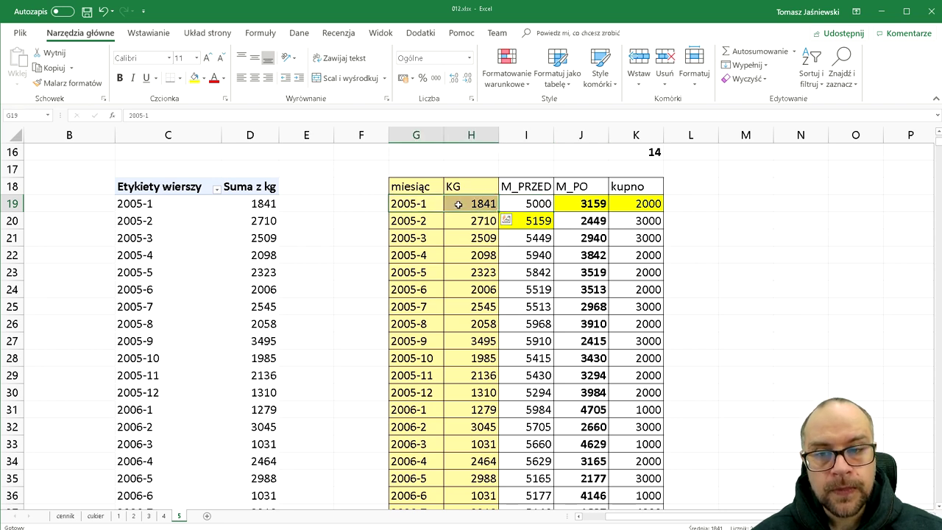
left_click(602, 203)
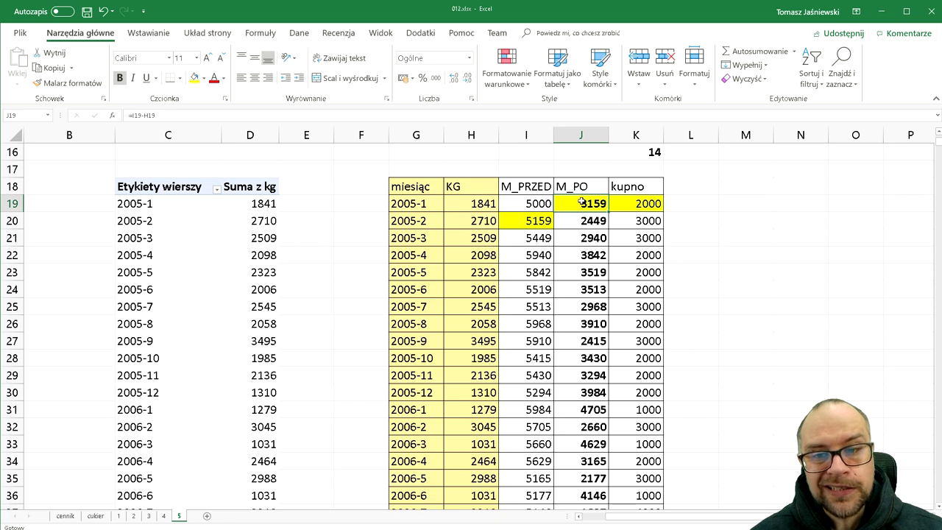
left_click(424, 204)
left_click_drag(424, 204, 464, 204)
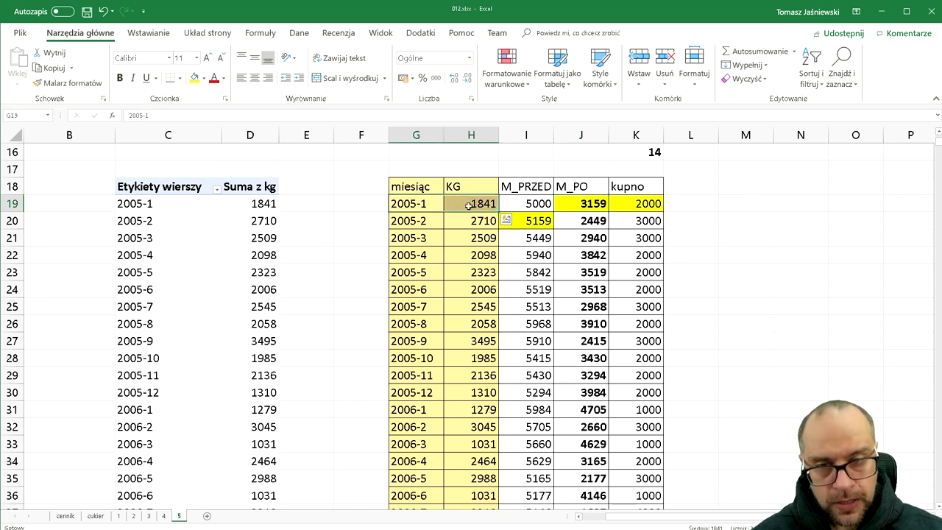
left_click(637, 202)
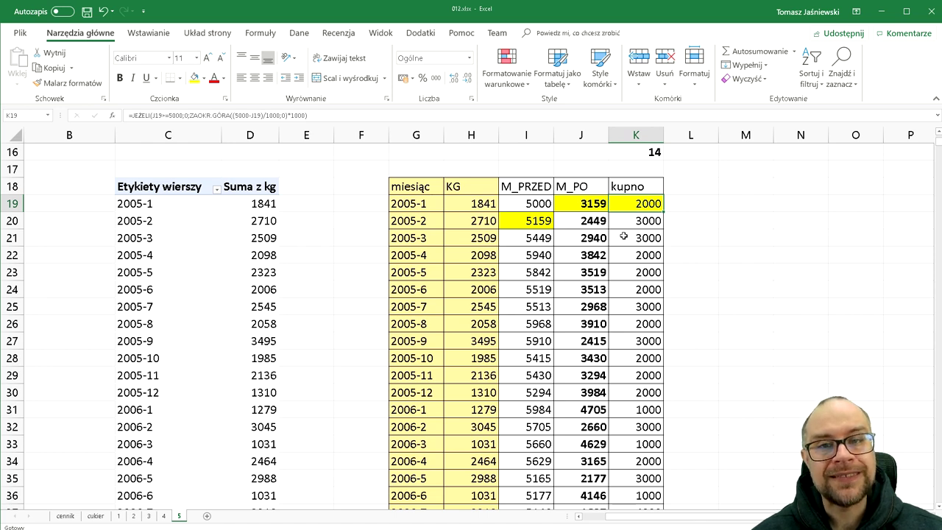
left_click(577, 206)
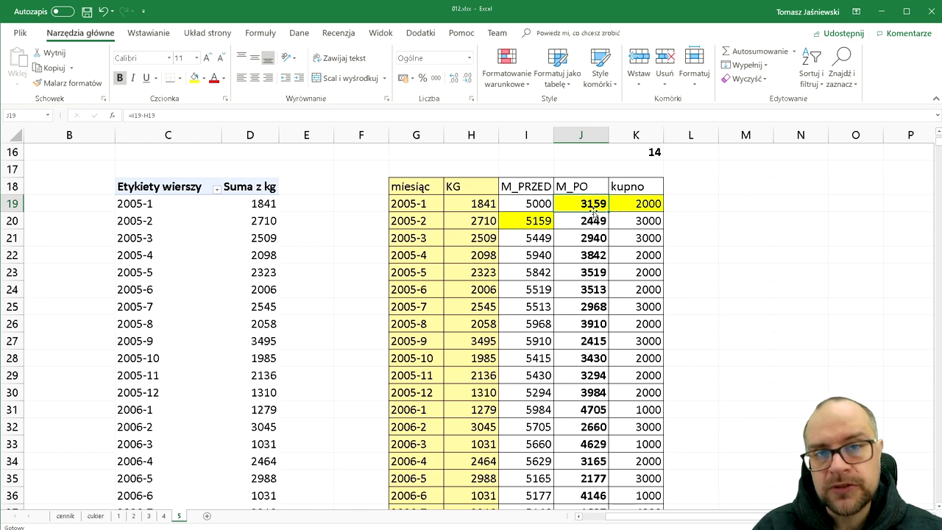
key("Right")
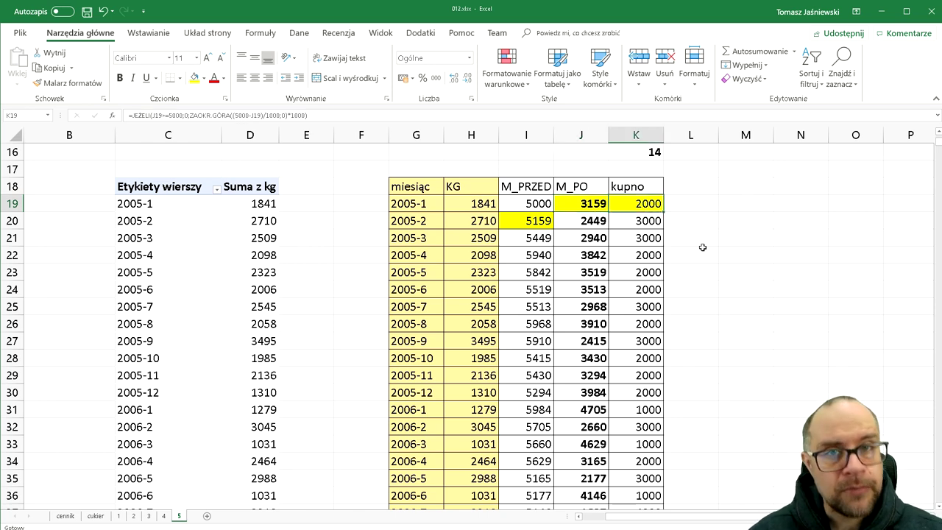
key("F2")
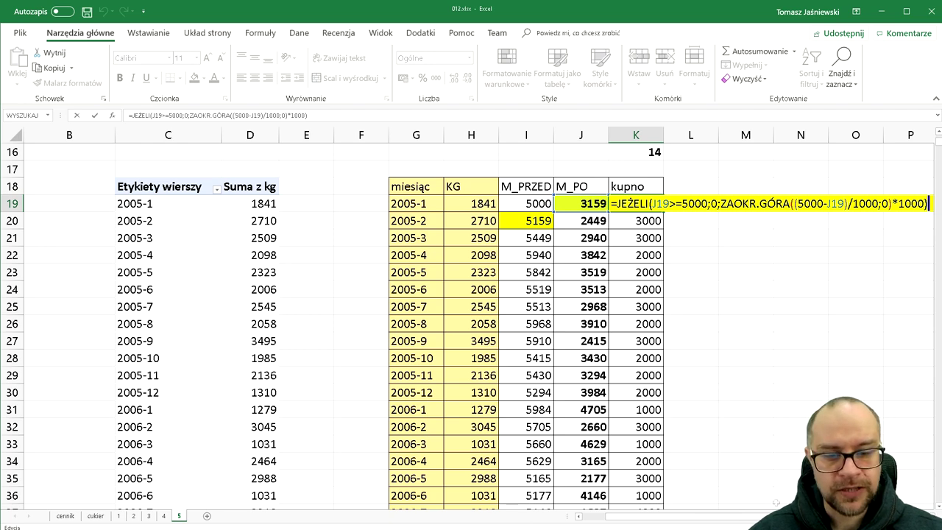
scroll(471, 323, "right", 1)
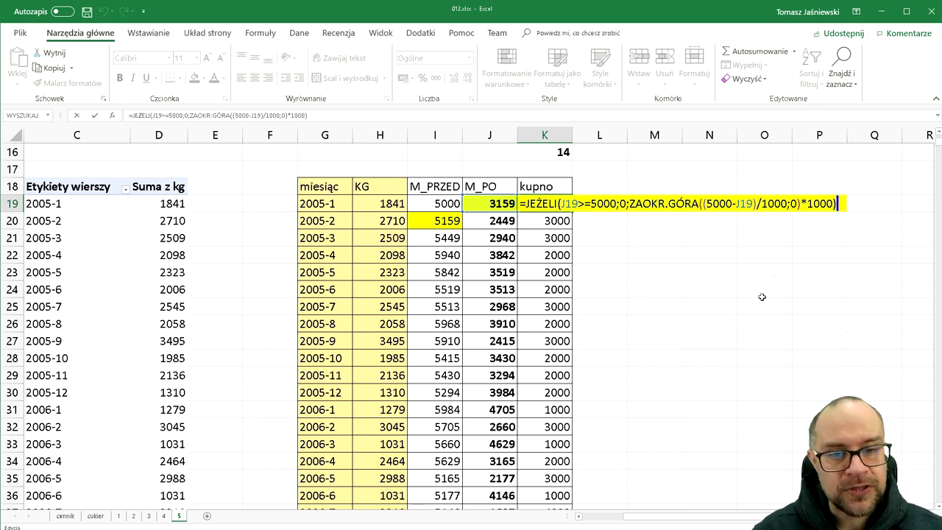
key("ctrl+Return")
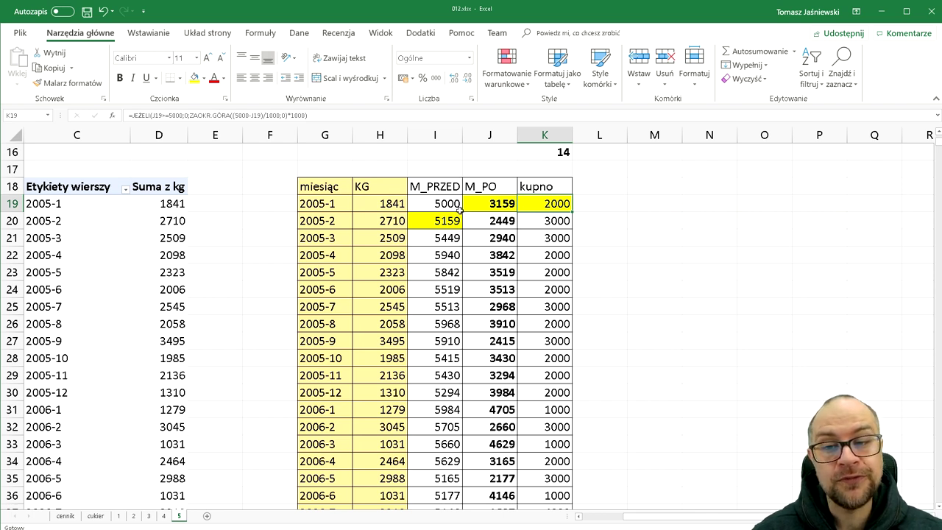
left_click(433, 225)
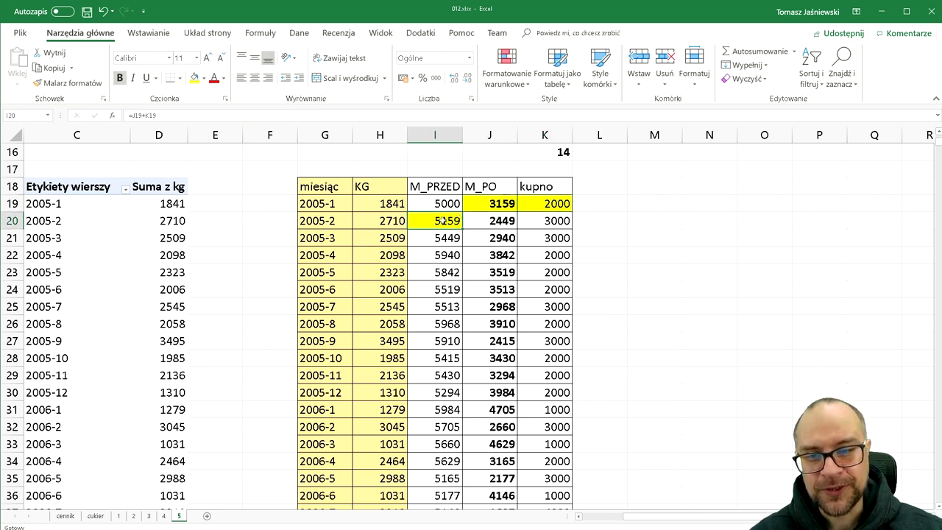
key("Right")
key("Right")
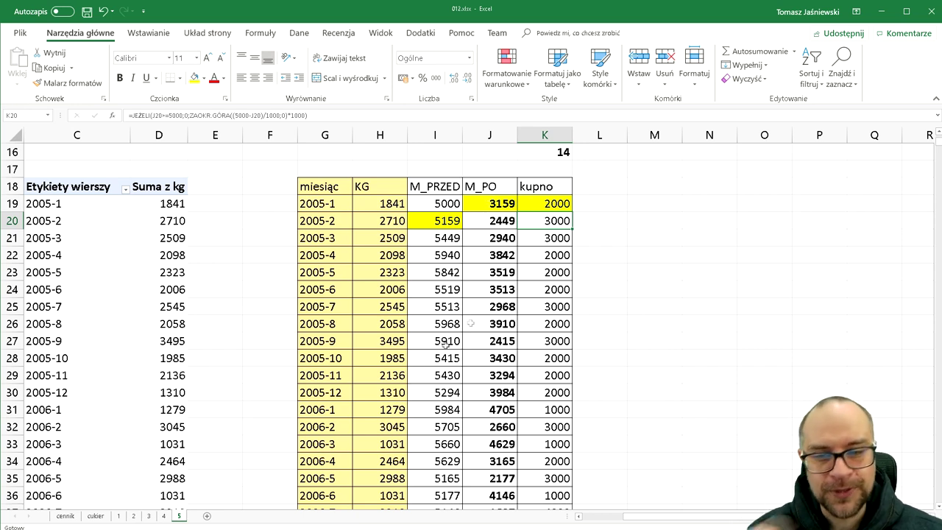
left_click(555, 206)
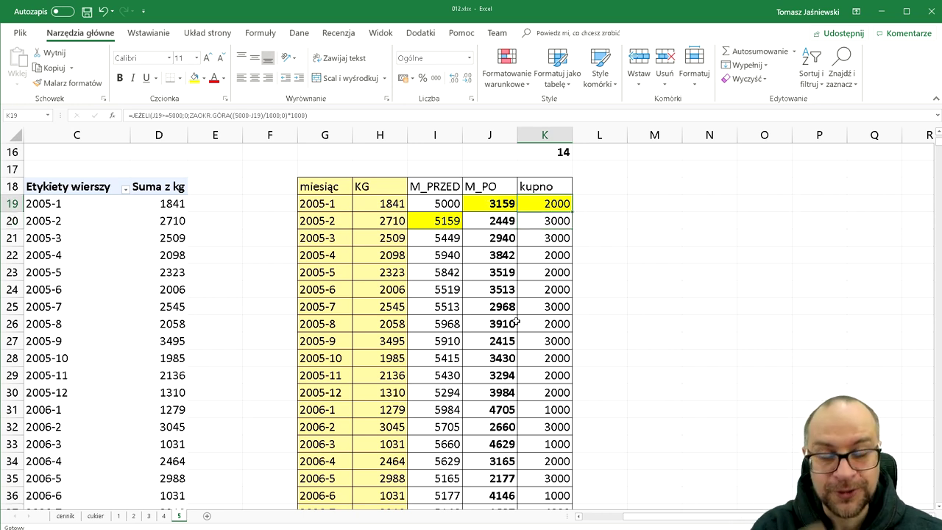
left_click(444, 225)
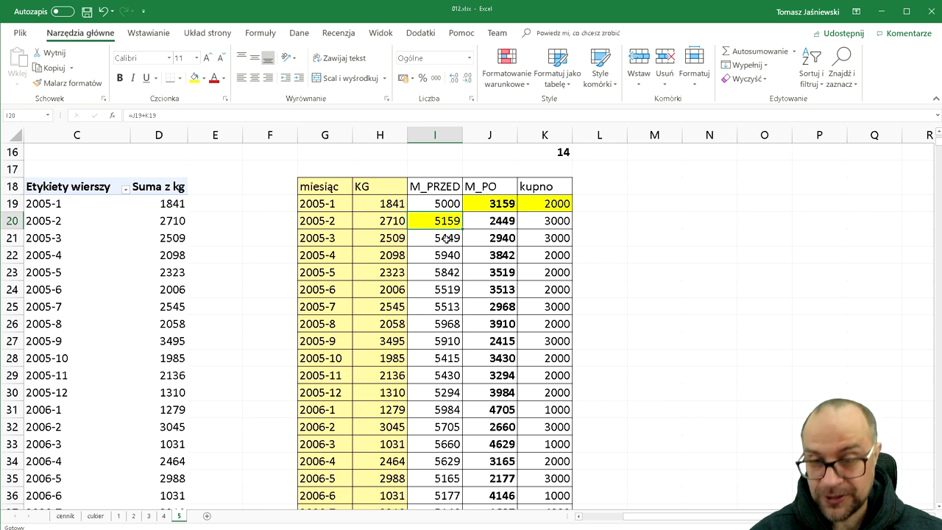
key("F2")
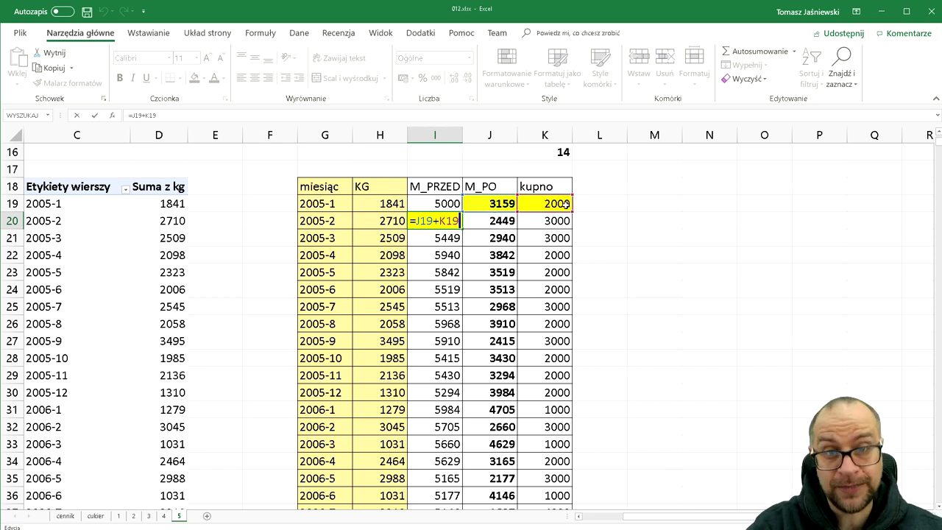
key("Return")
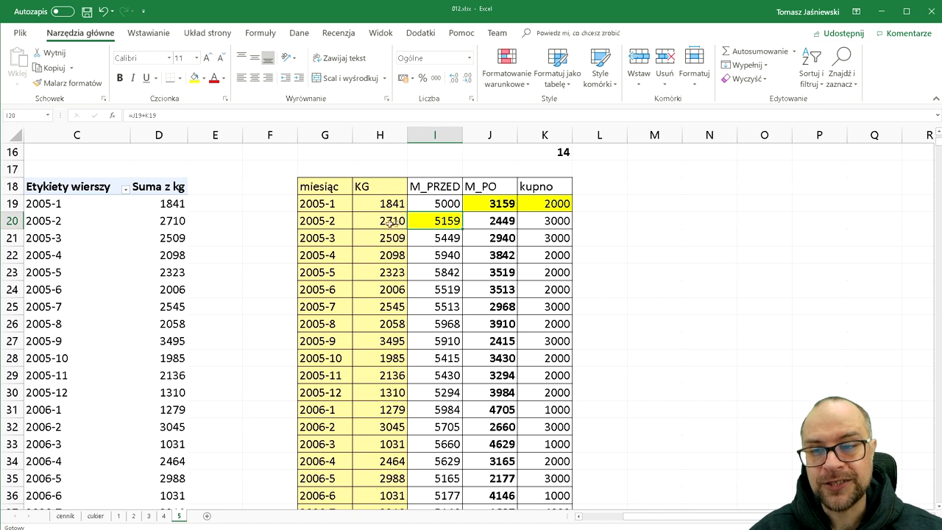
left_click_drag(338, 223, 380, 221)
left_click(448, 224)
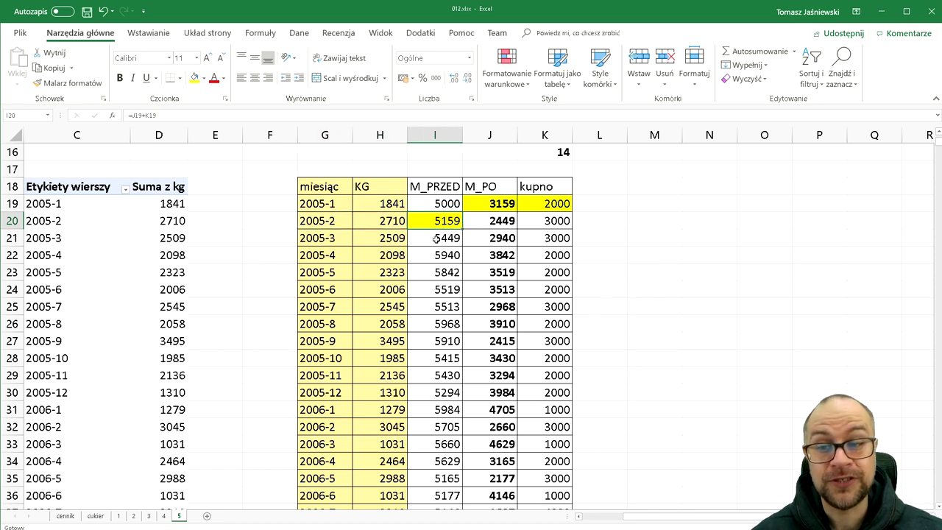
key("Down")
key("Down")
key("Down")
key("Down")
key("Down")
key("Down")
key("Down")
key("Down")
key("Down")
key("Down")
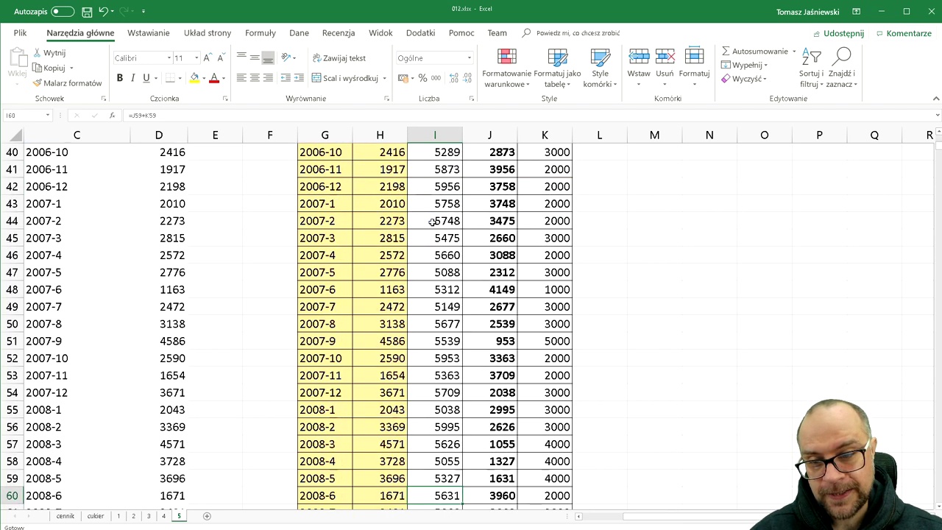
key("Down")
key("Down")
key("Down")
left_click(448, 249)
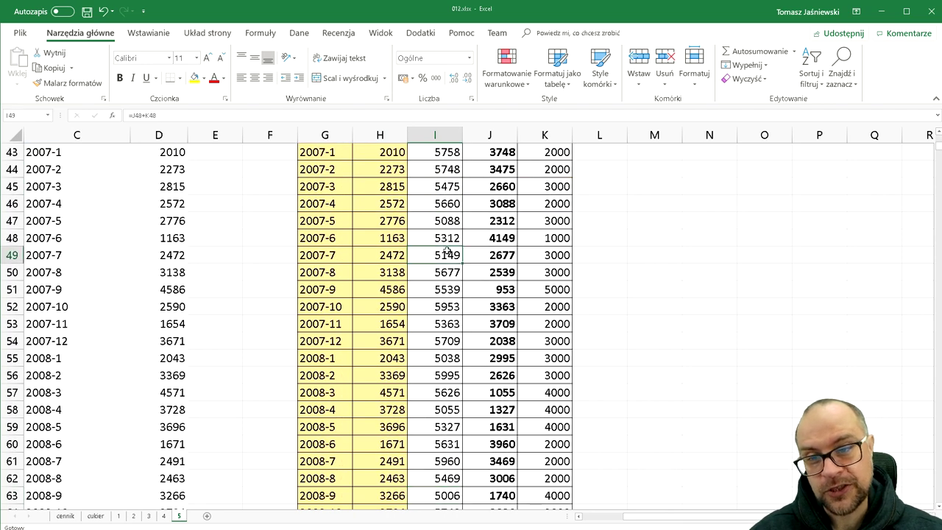
scroll(449, 249, "up", 8)
scroll(449, 249, "up", 6)
scroll(449, 250, "down", 3)
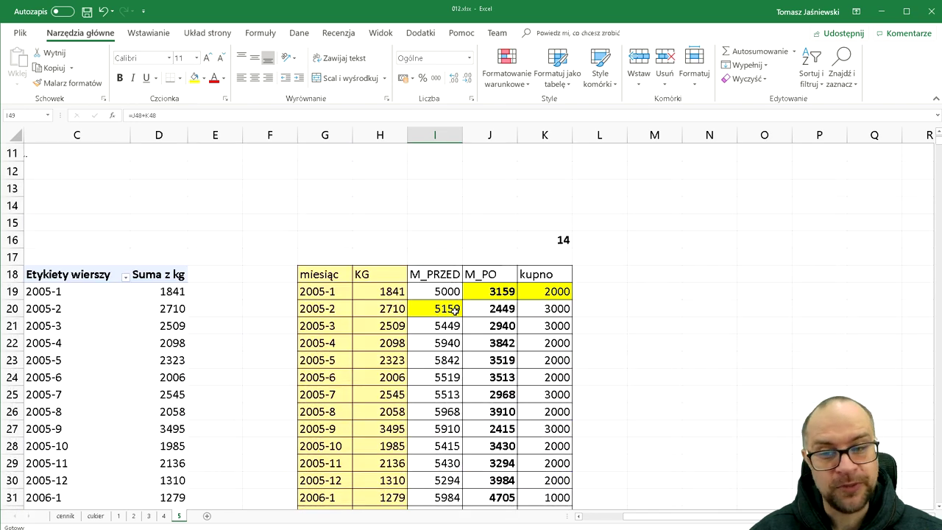
scroll(451, 294, "down", 2)
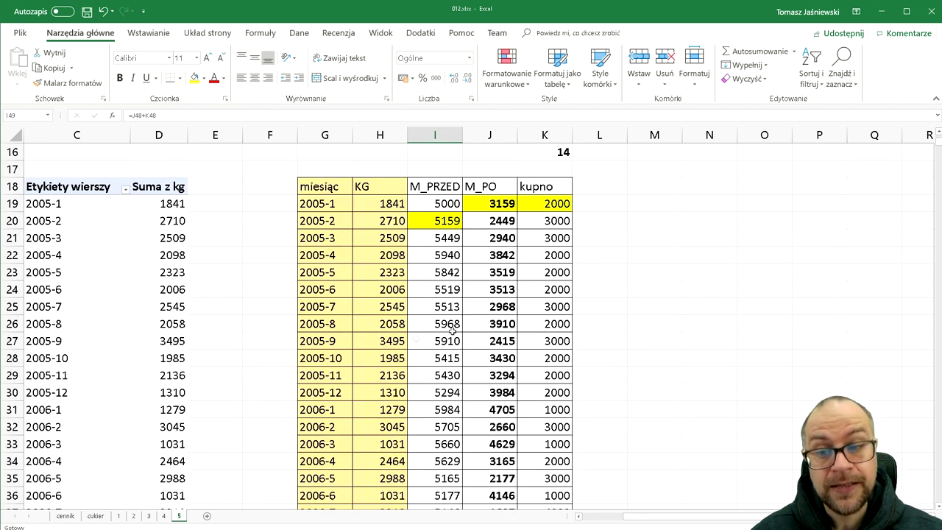
scroll(441, 340, "down", 5)
scroll(442, 340, "down", 3)
scroll(442, 340, "down", 3)
scroll(442, 340, "down", 3)
scroll(441, 340, "up", 7)
scroll(442, 340, "up", 7)
scroll(441, 340, "up", 5)
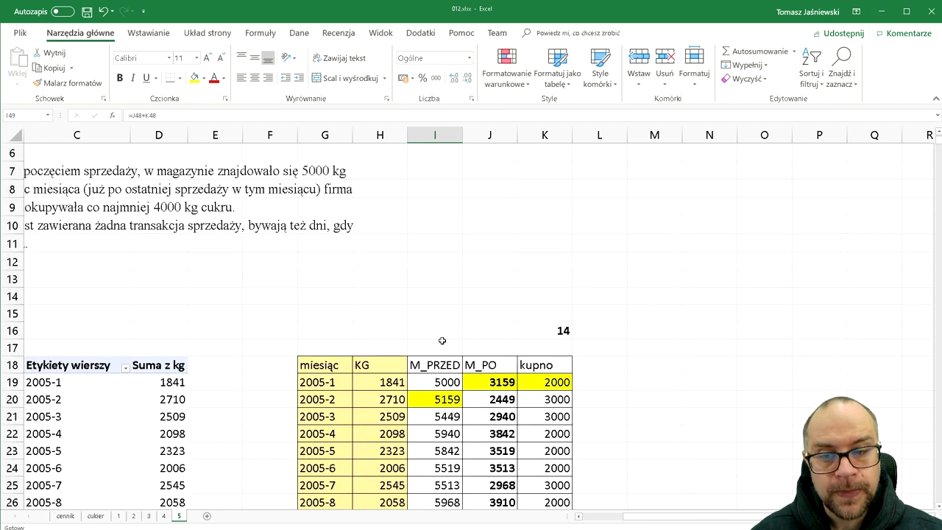
scroll(449, 353, "down", 1)
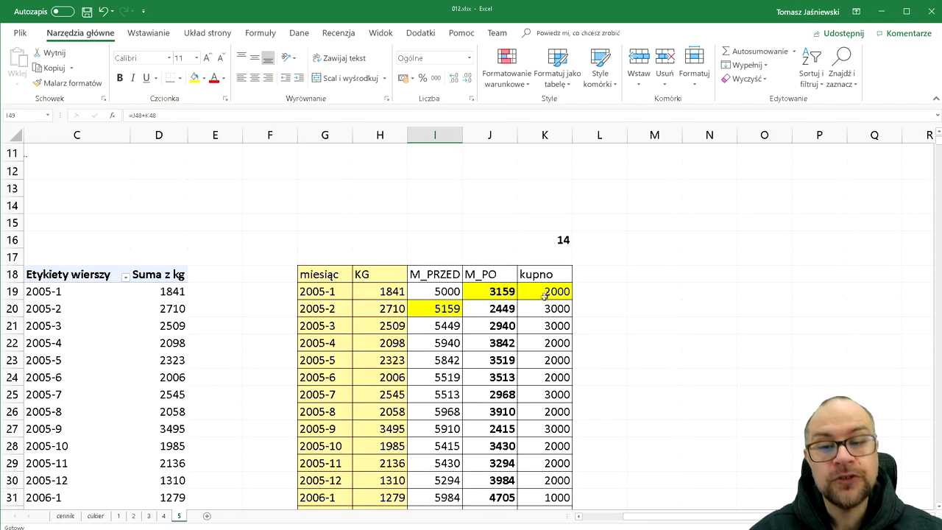
left_click(551, 241)
key("F2")
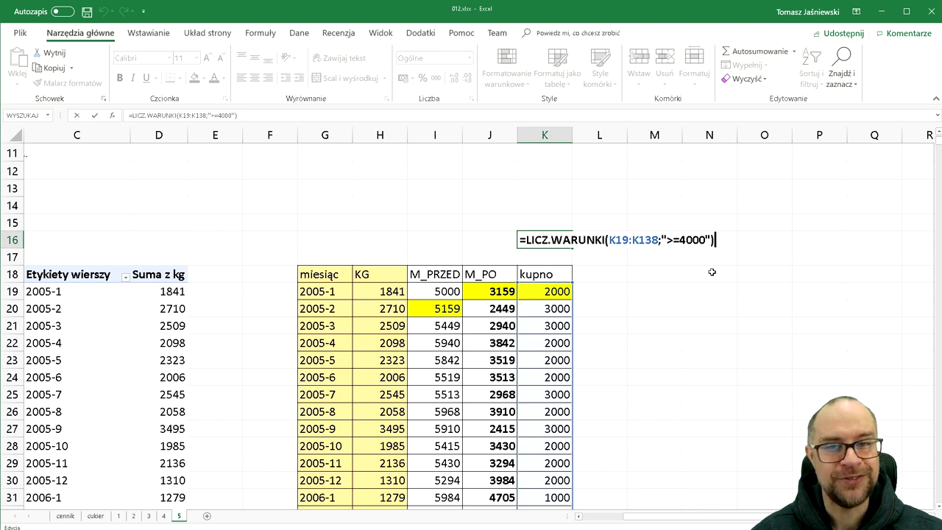
key("ctrl+Return")
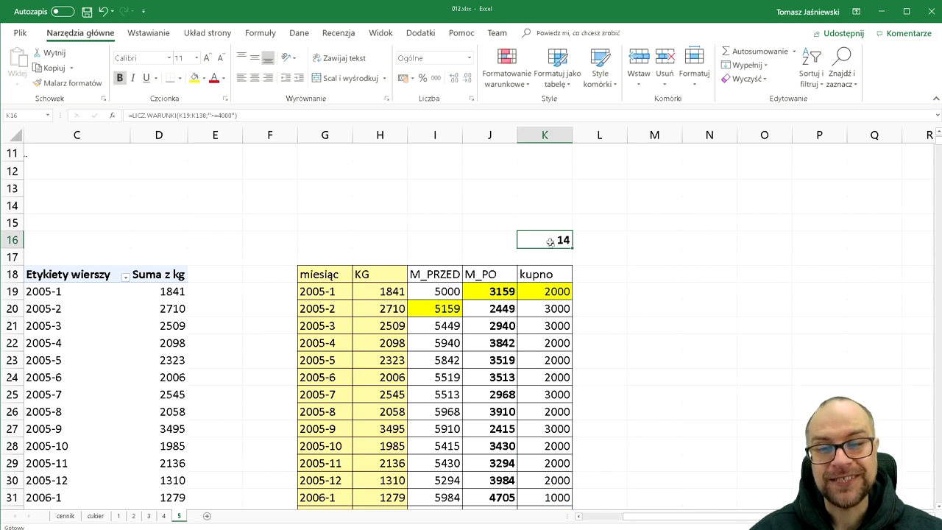